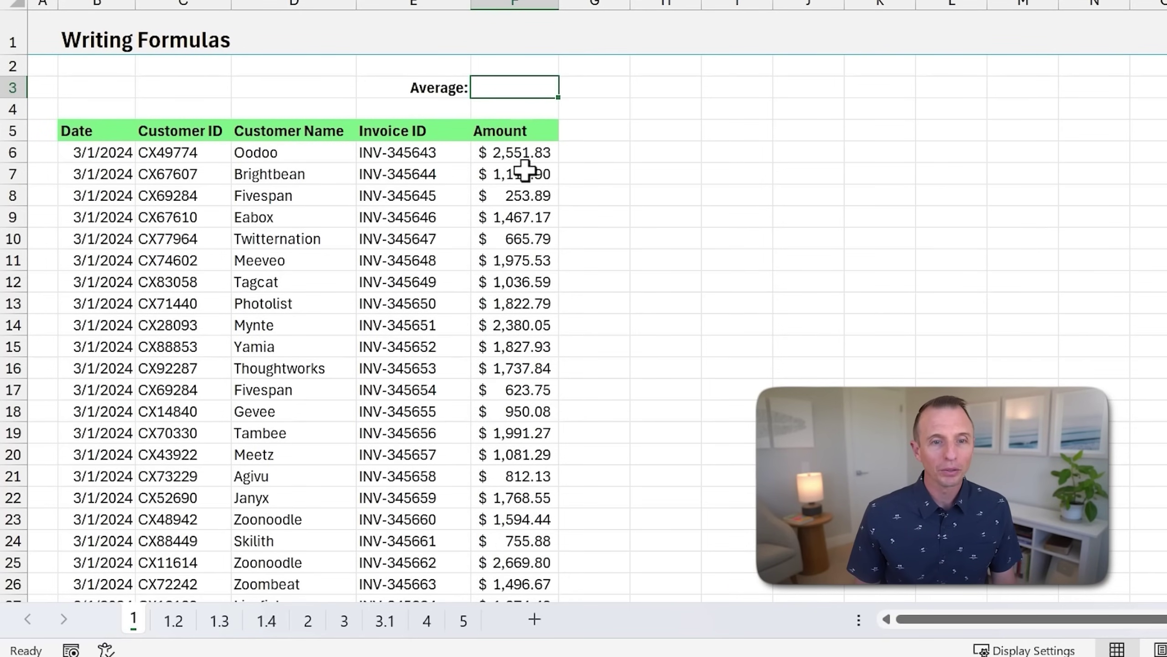
text(=ave)
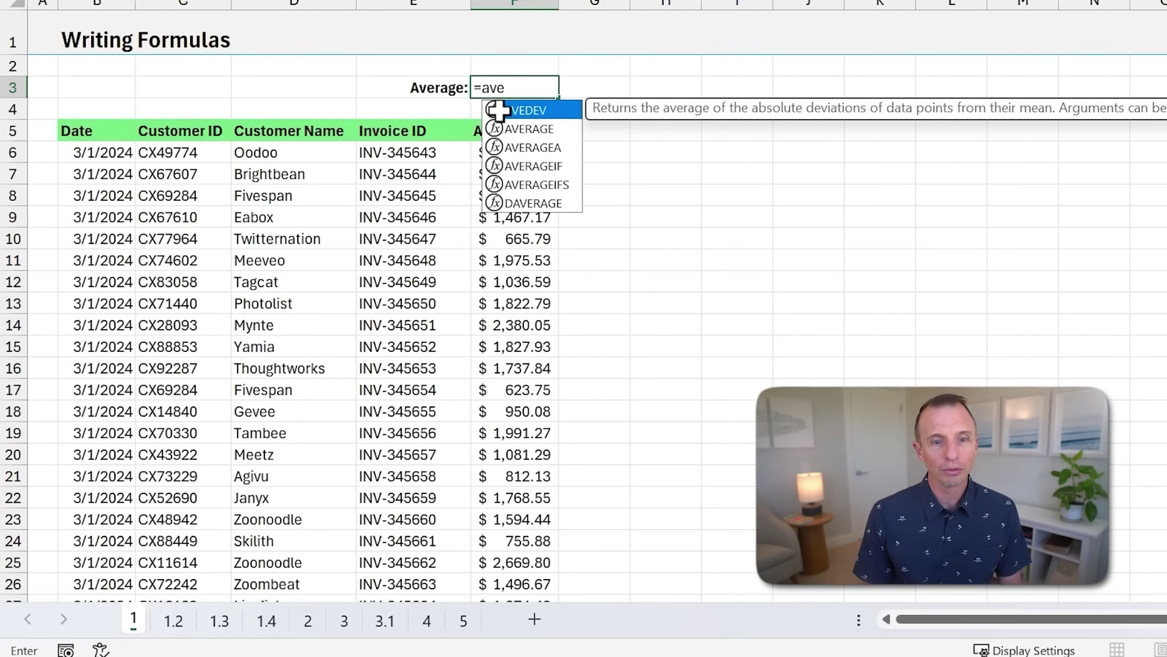
key(Down)
key(Tab)
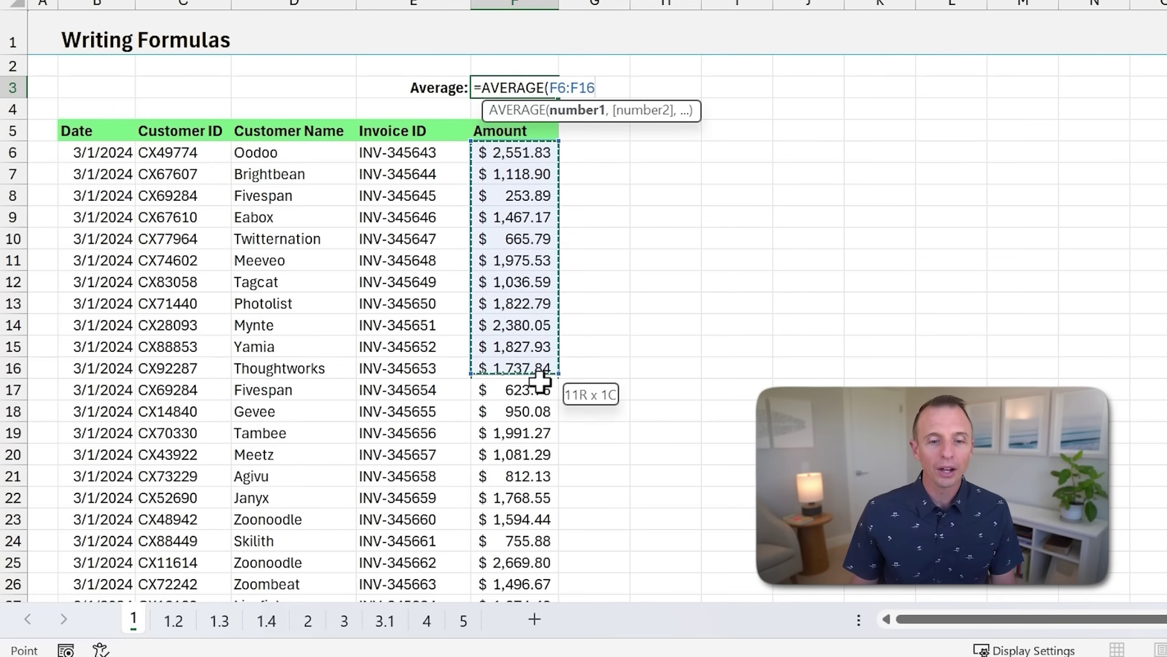
drag(540, 381, 530, 647)
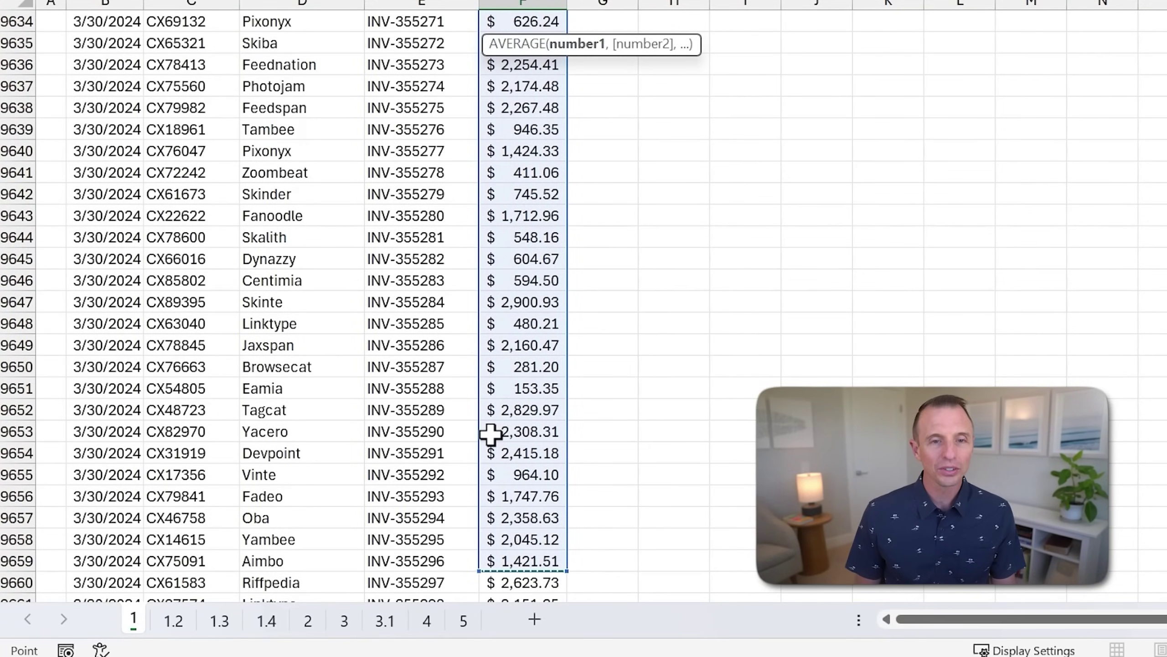
key(Escape)
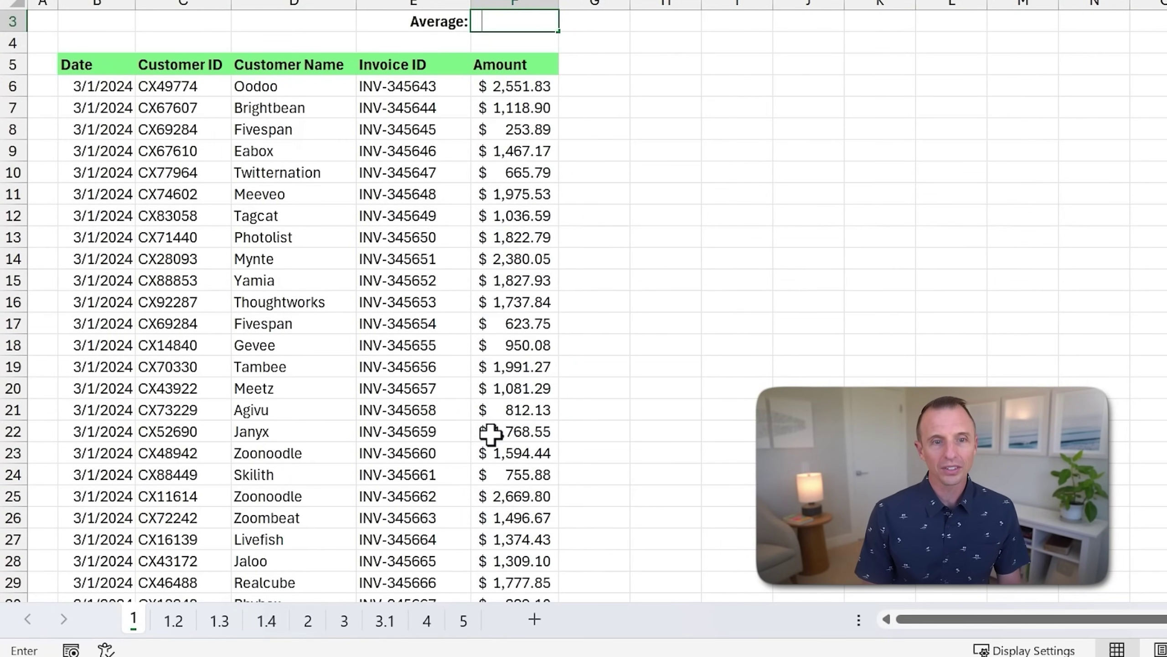
- Enter an AVERAGE formula in cell F3 covering all invoice amounts in F6:F10005
text(=ave)
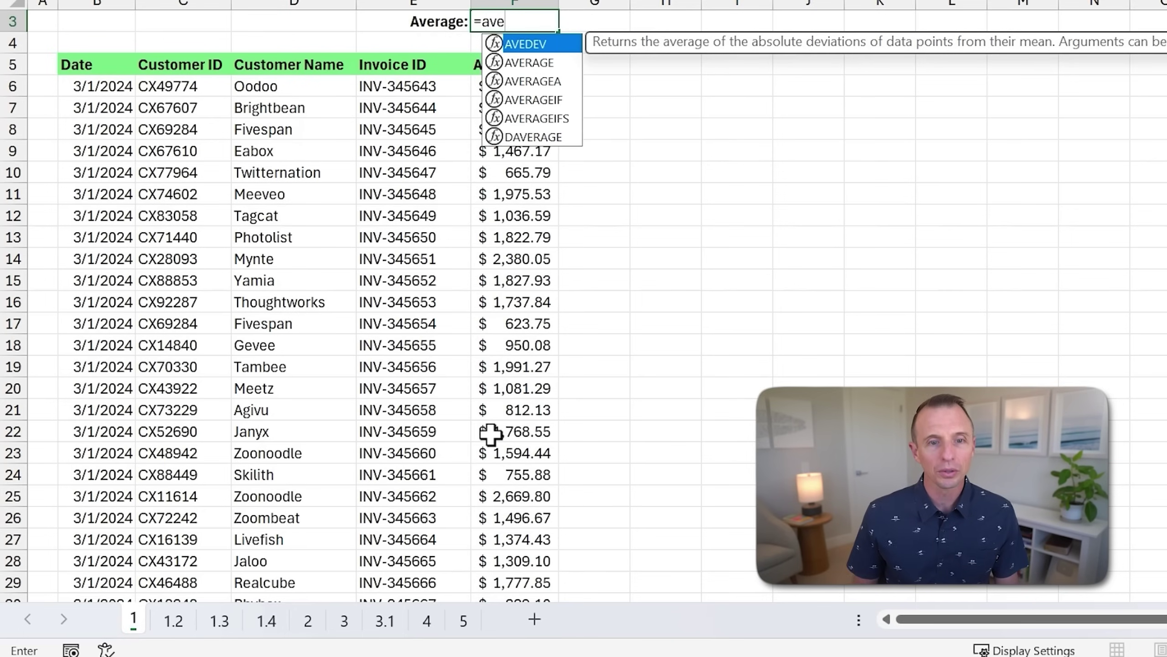
key(Down)
key(Tab)
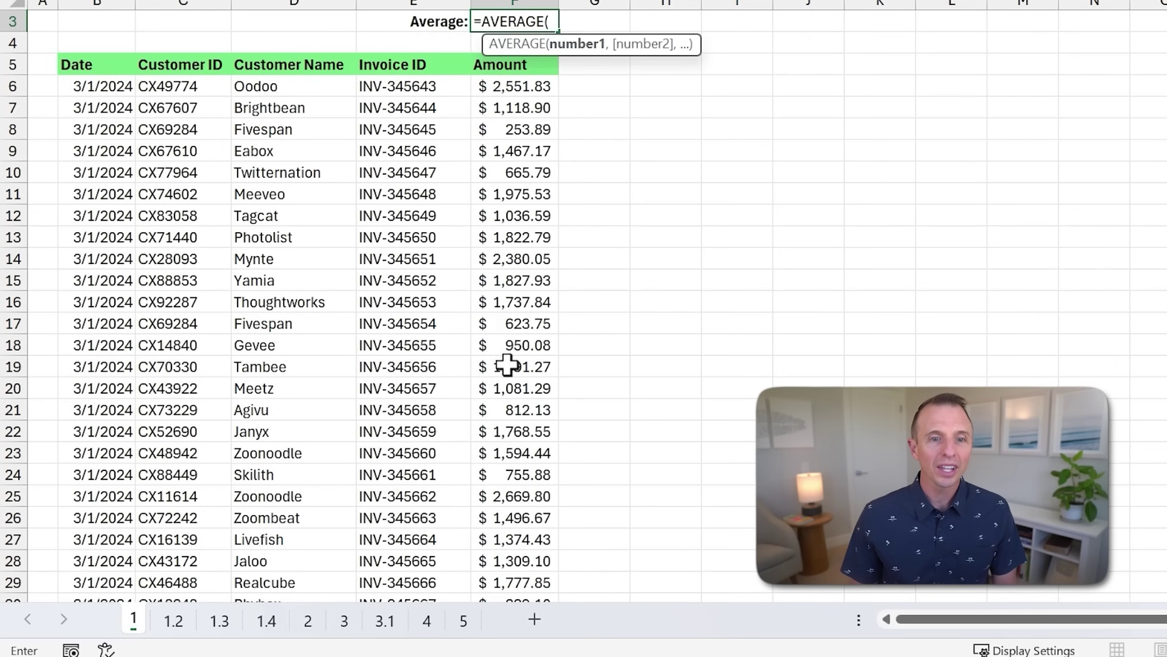
click(513, 83)
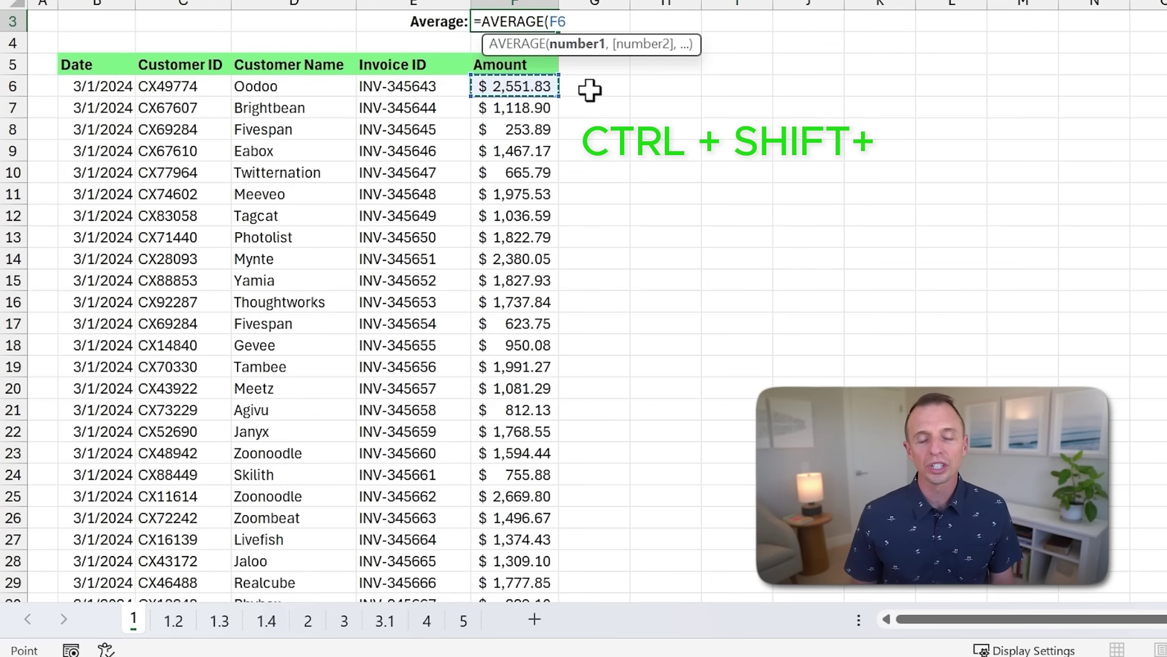
key(ctrl+shift+Down)
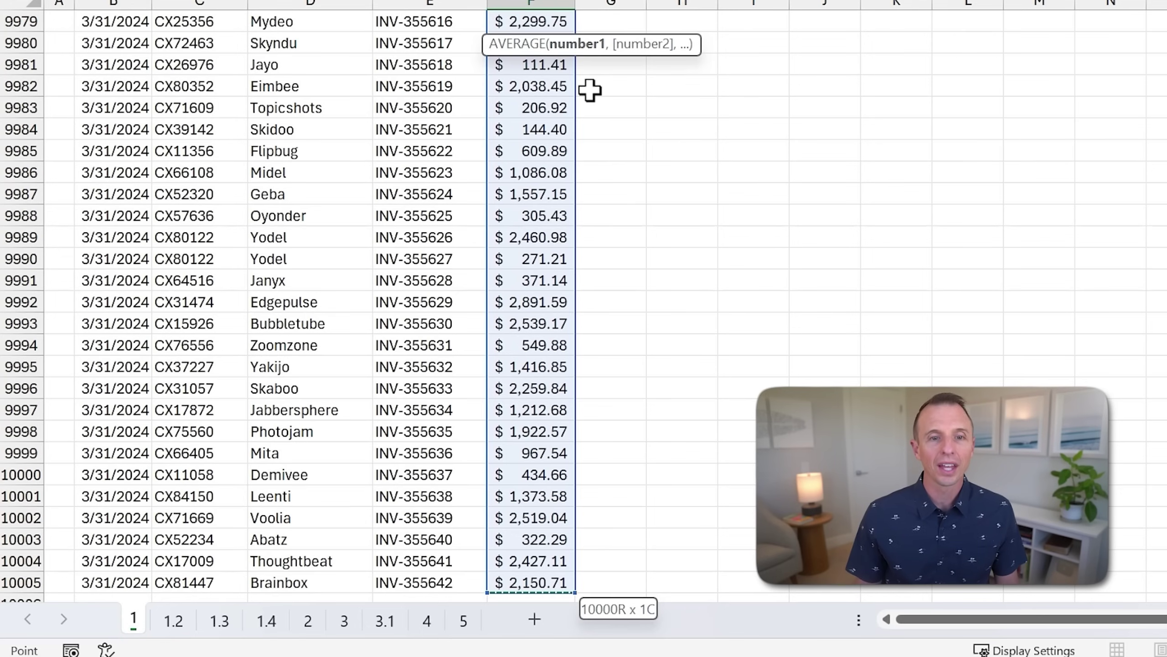
key(Return)
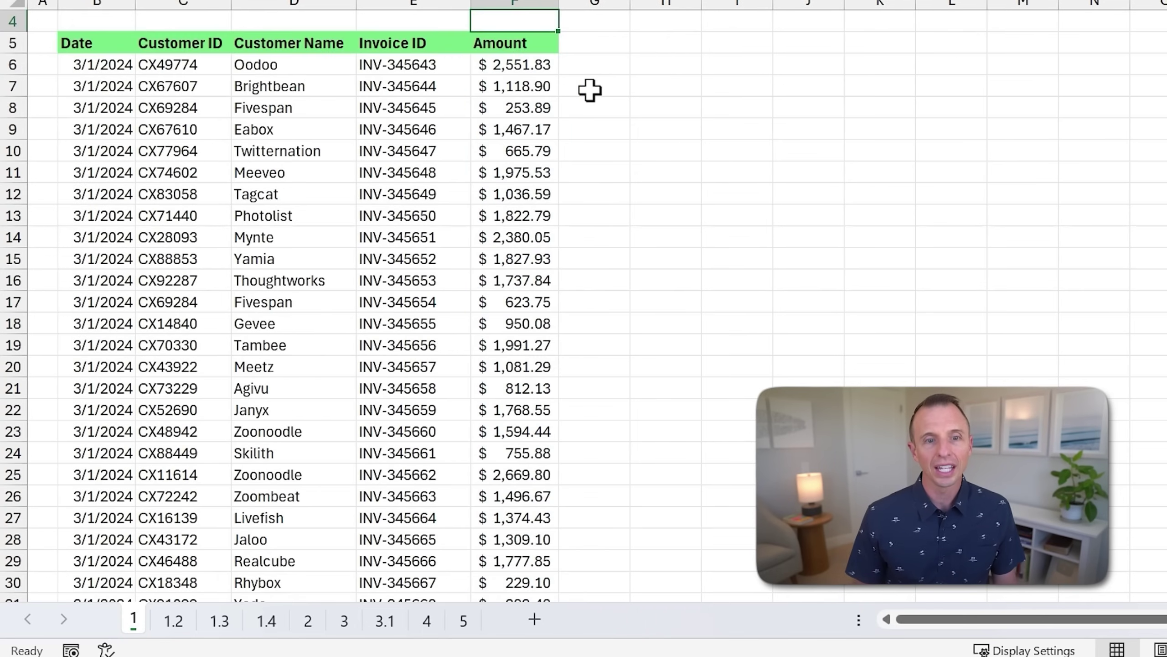
key(Up)
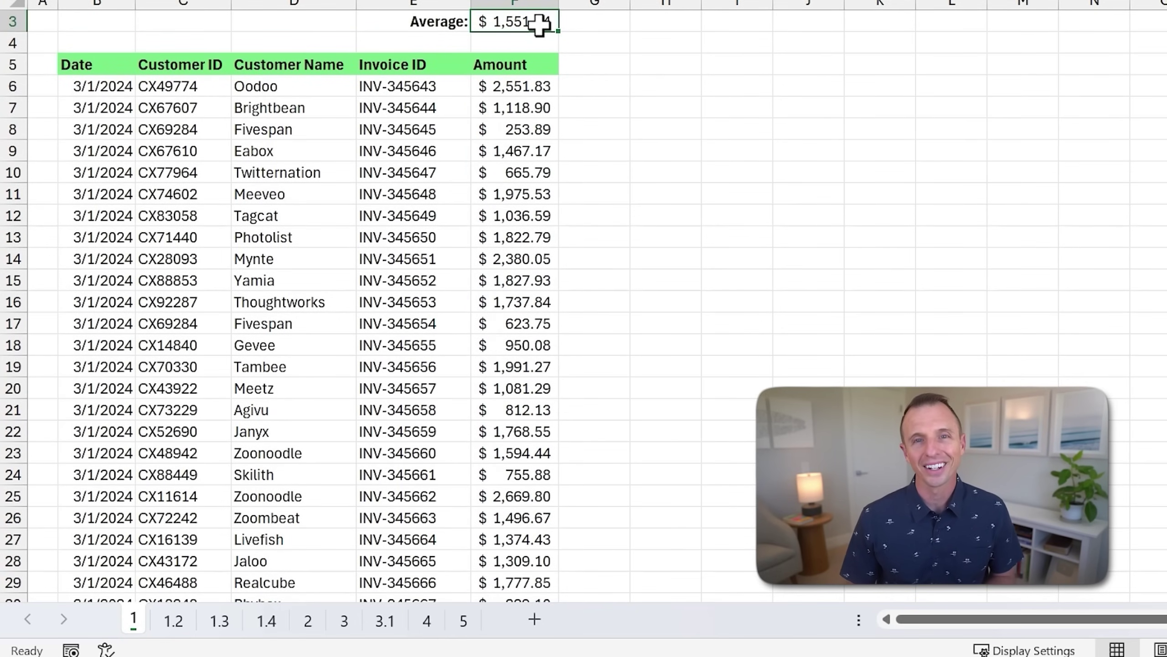
- On sheet 1.2, begin an AVERAGE formula in cell F3 with the first amount, F6, as its argument
key(ctrl+Page_Down)
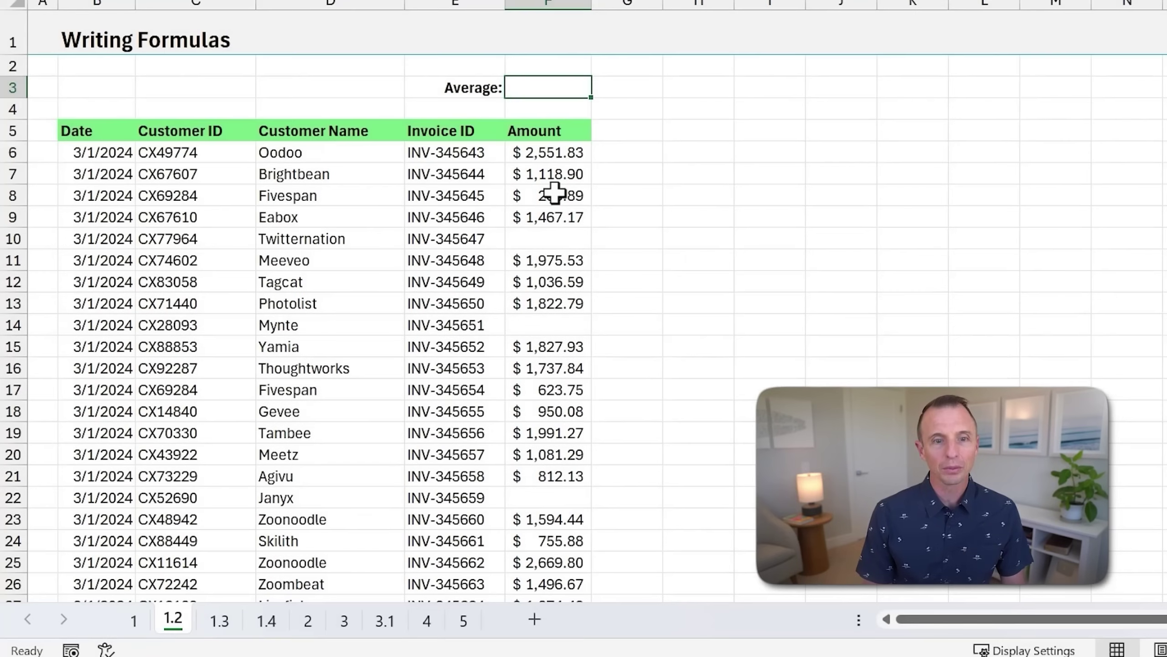
text(=avea)
key(BackSpace)
text(r)
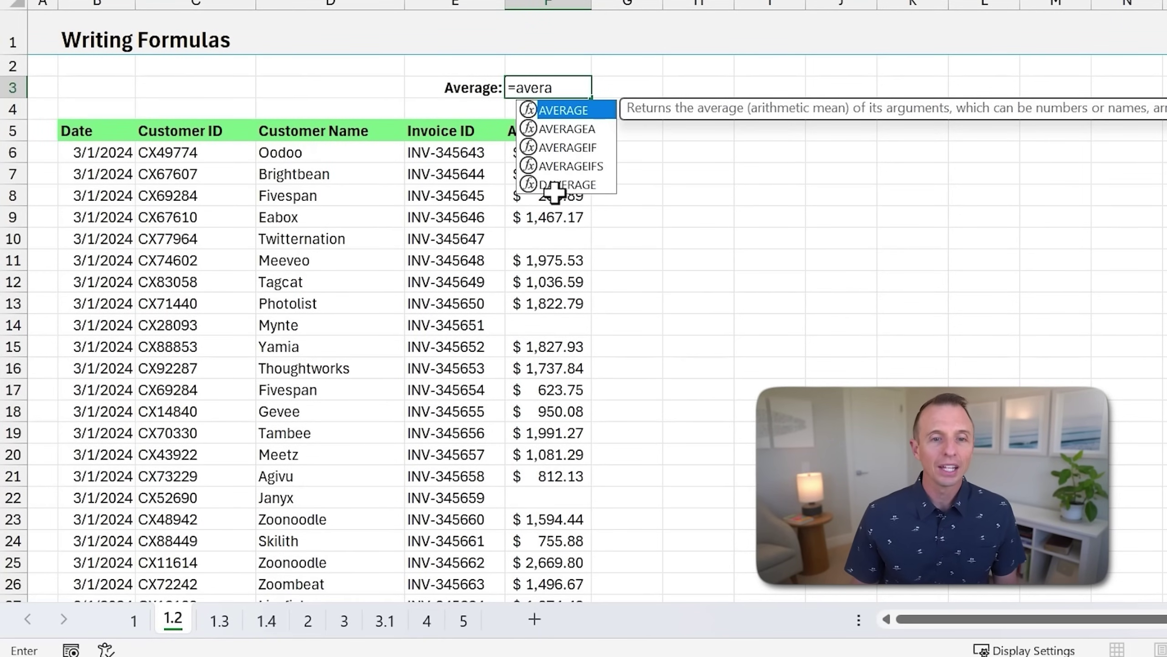
text(a)
key(Tab)
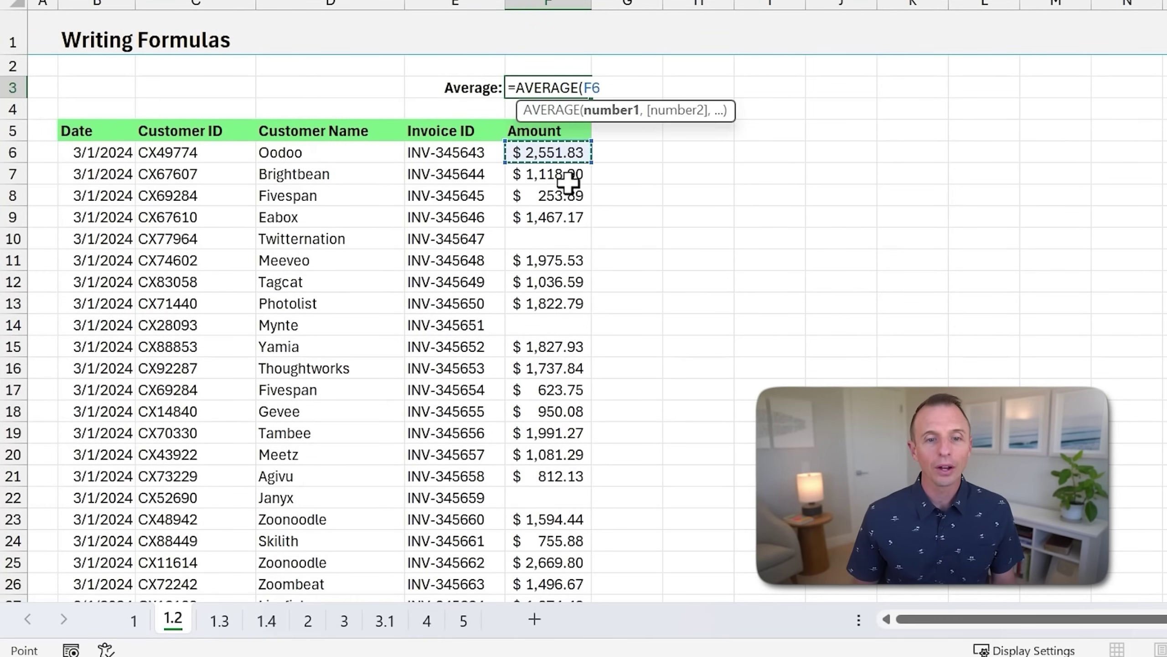
- Try to extend the AVERAGE range down the Amount column block by block, as far as F21
key(ctrl+shift+Down)
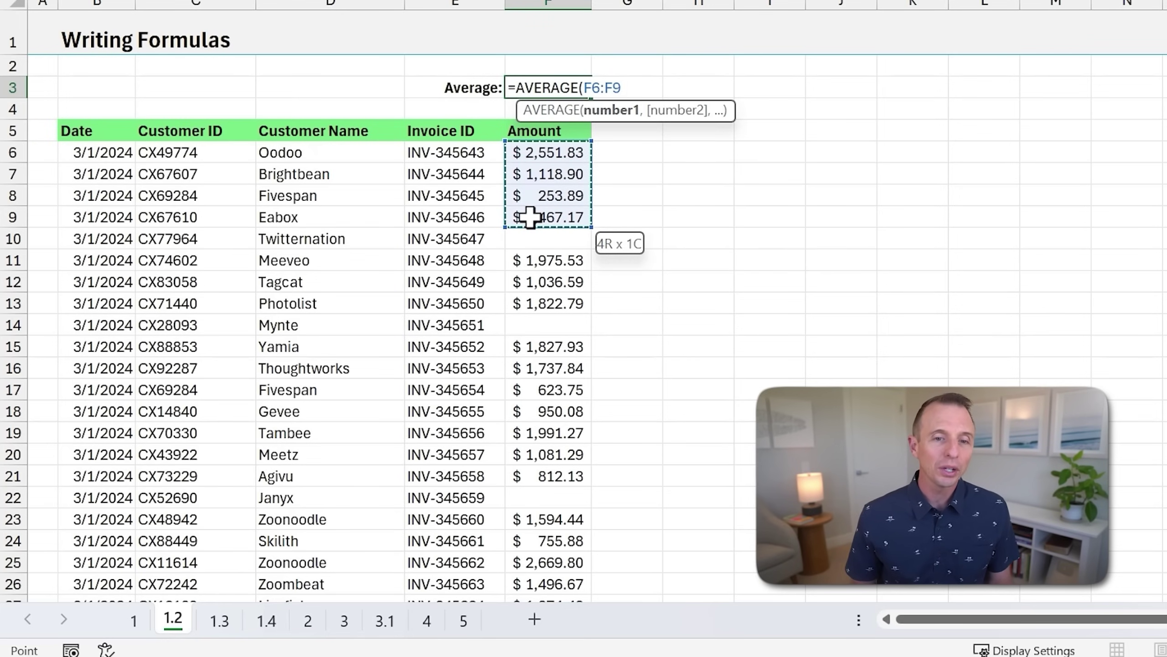
key(ctrl+shift+Down)
key(ctrl+shift+Down)
key(ctrl+shift+Down)
key(ctrl+shift+Down)
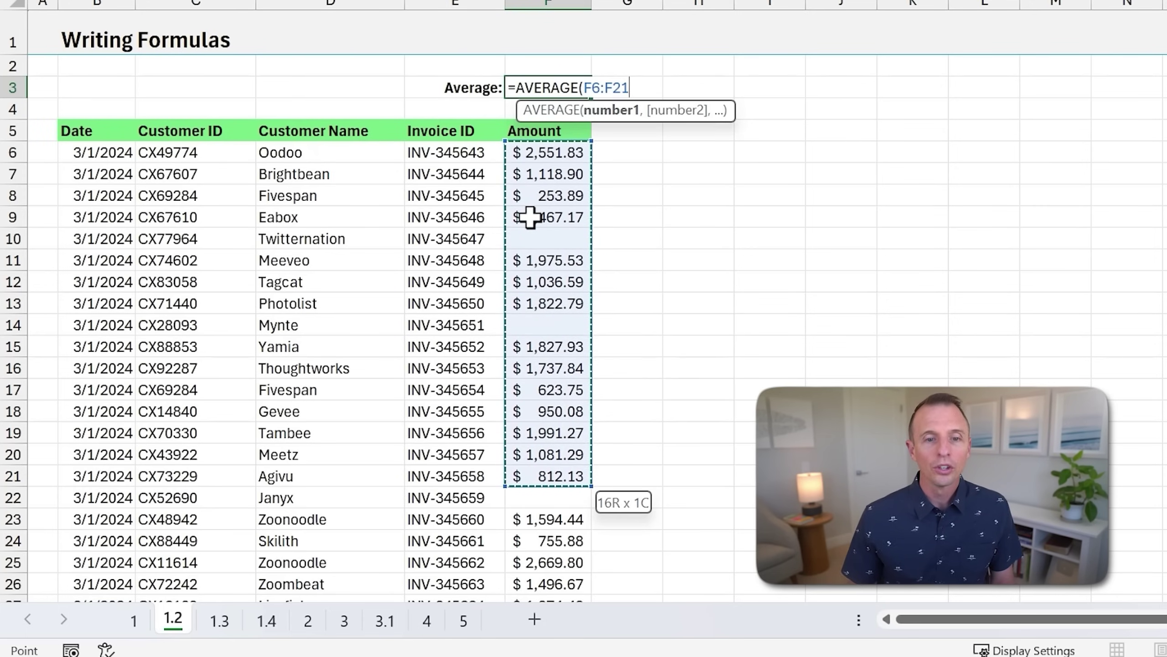
- Set the AVERAGE argument to F6:F10005, blank cells included, and complete the formula
click(541, 155)
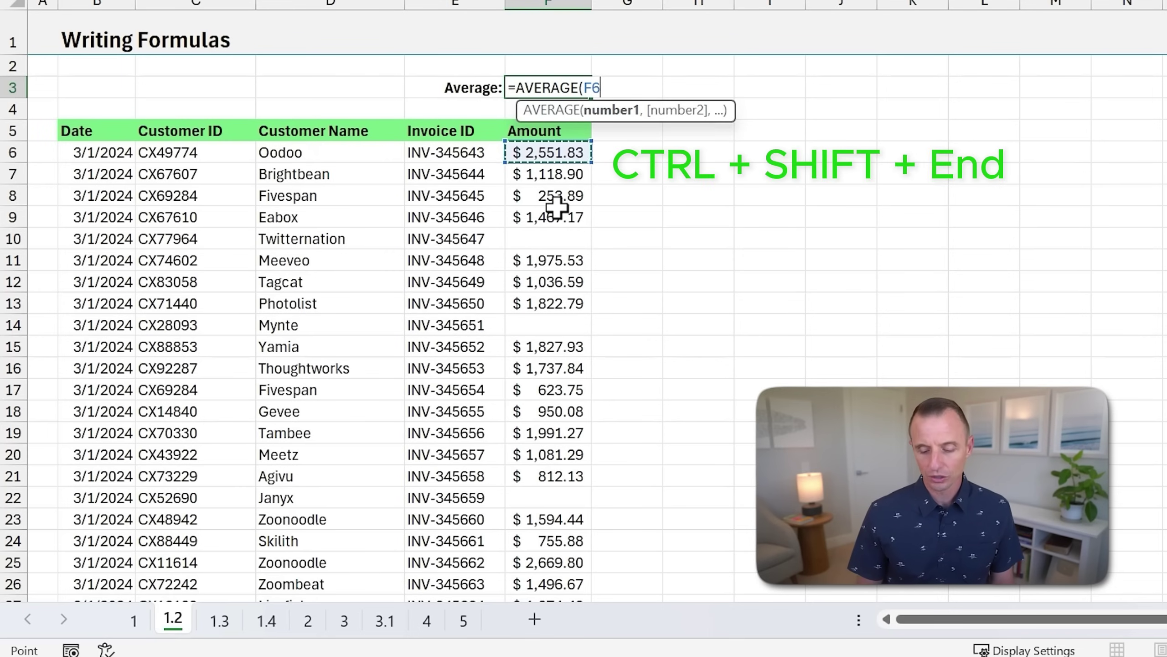
key(ctrl+shift+End)
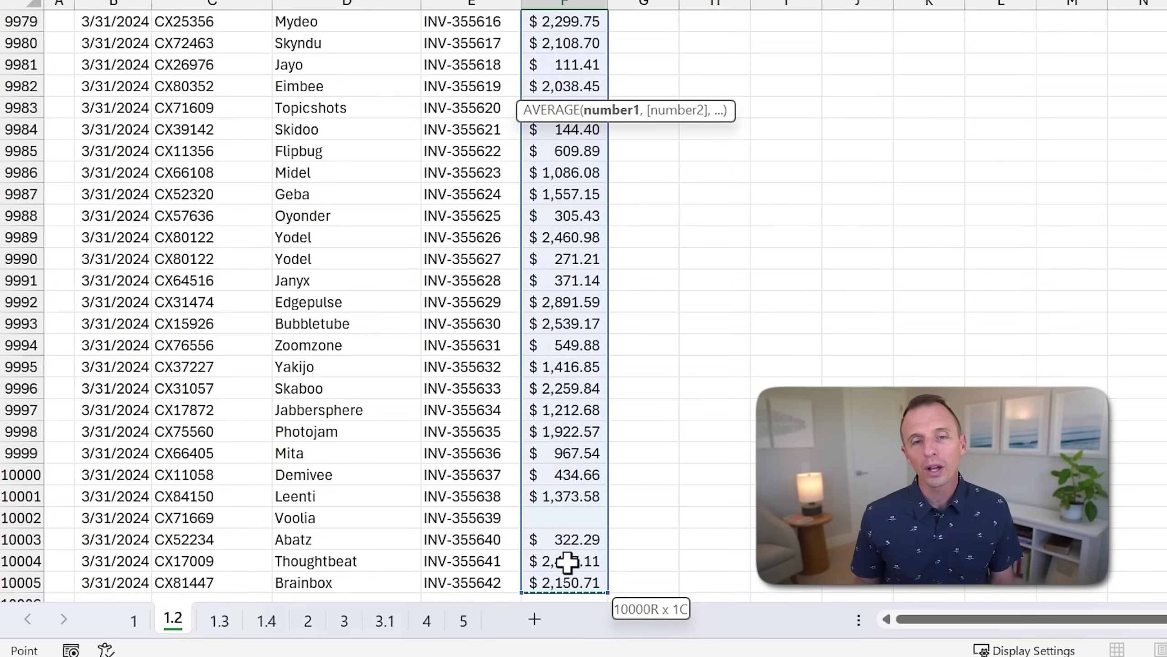
key(Return)
scroll(566, 557, up, 1)
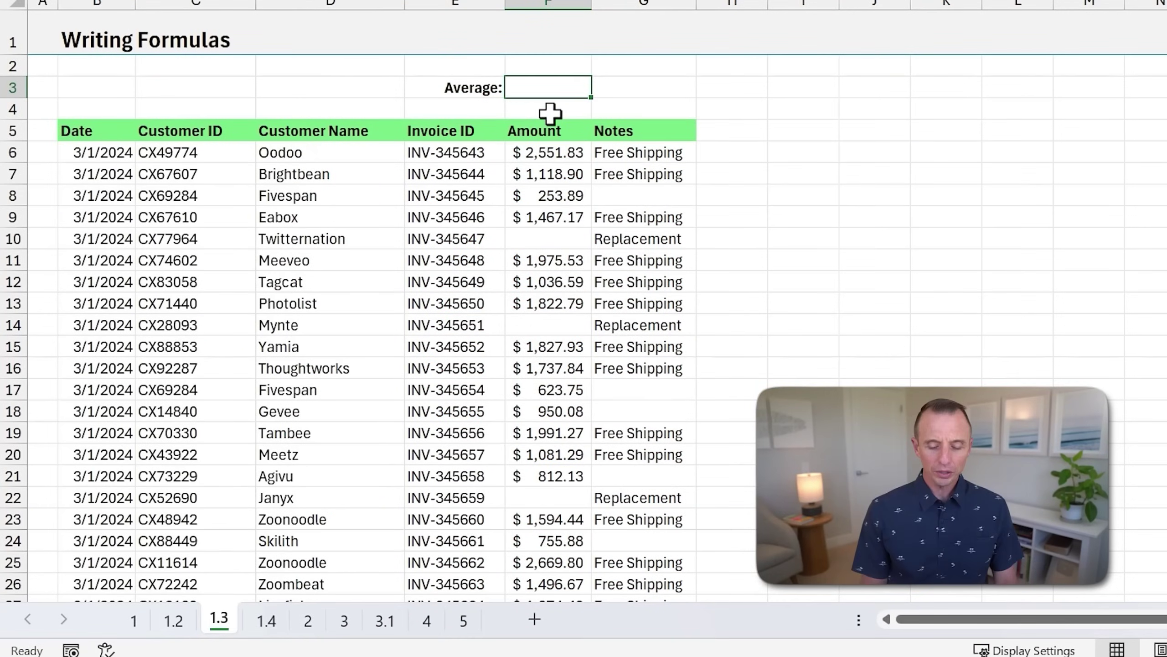
- Build an AVERAGE formula in cell F3 on sheet 1.3 over F6:F10005, leaving the Notes column out of the range
text(=avera)
key(Tab)
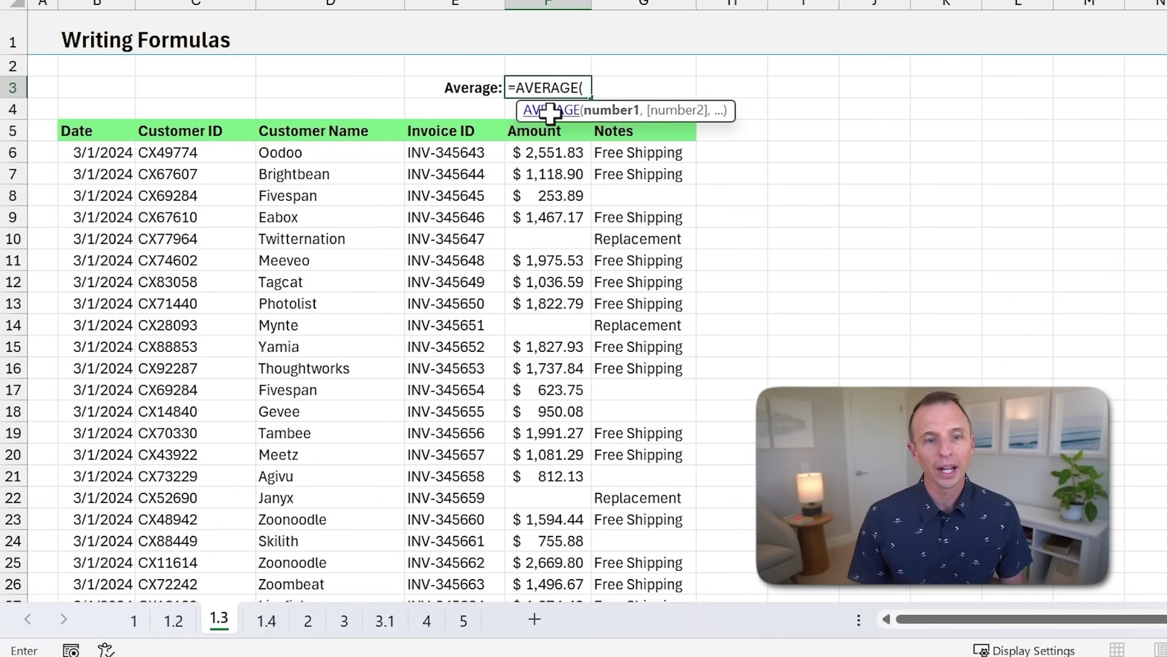
click(545, 147)
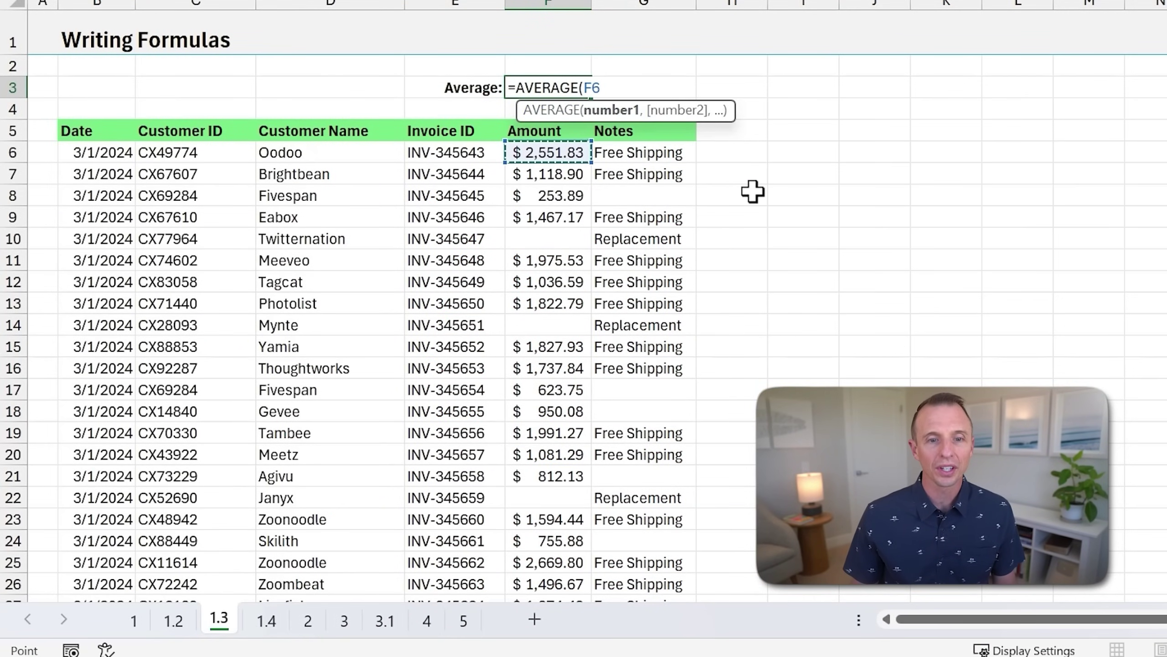
key(ctrl+shift+End)
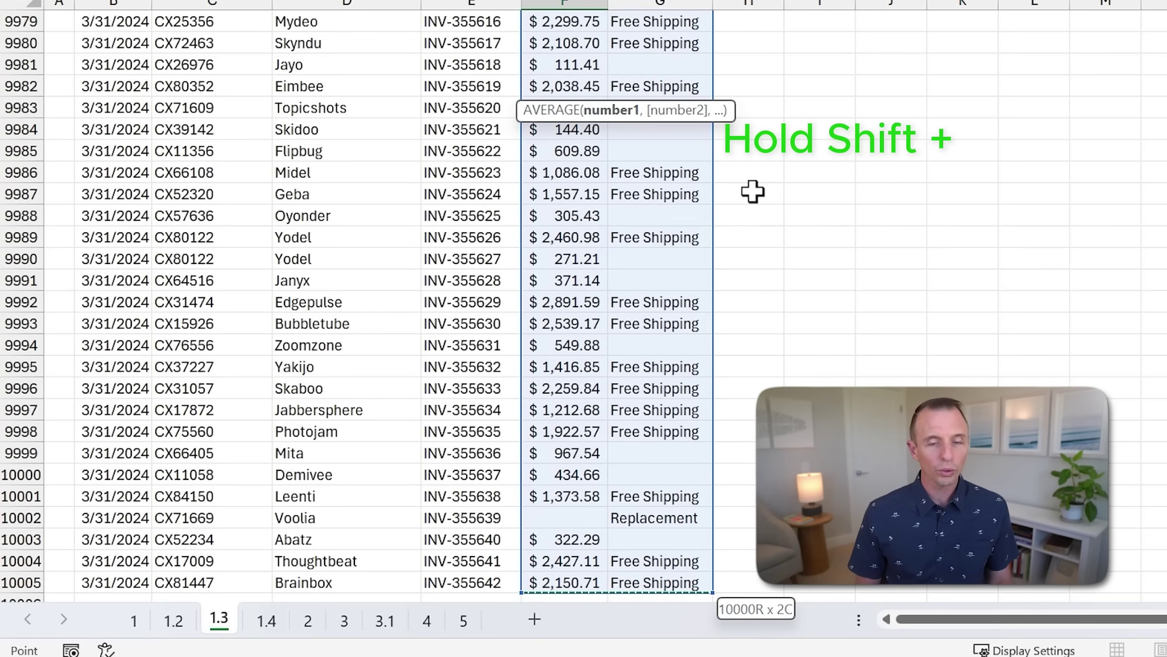
key(shift+Left)
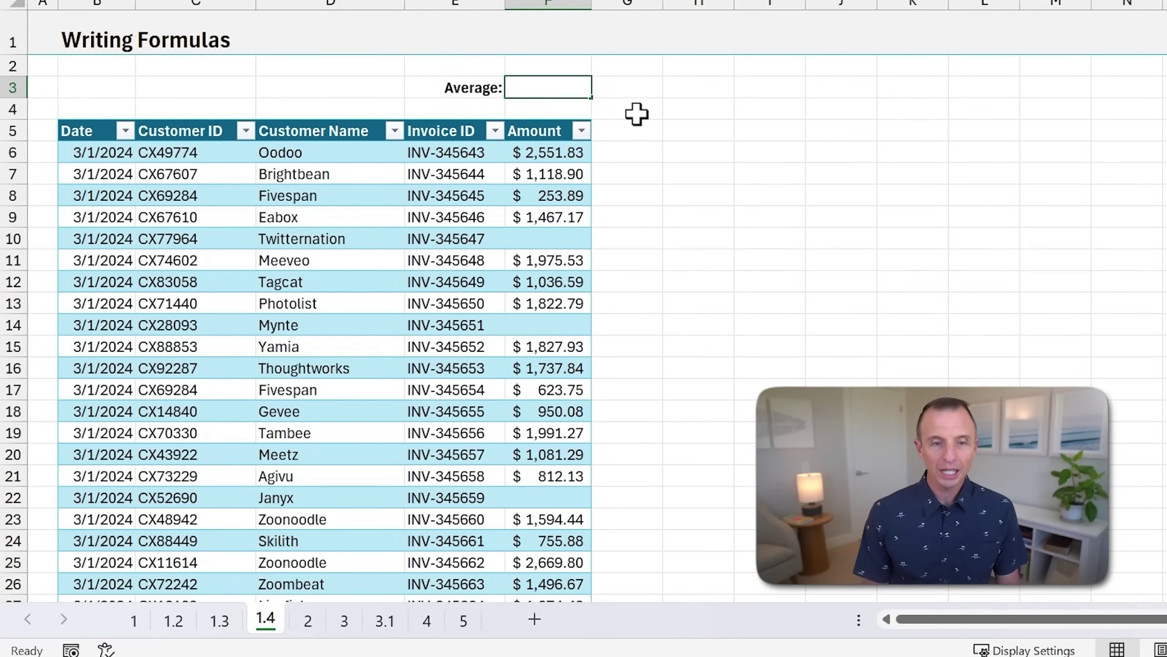
text(=aver)
key(Tab)
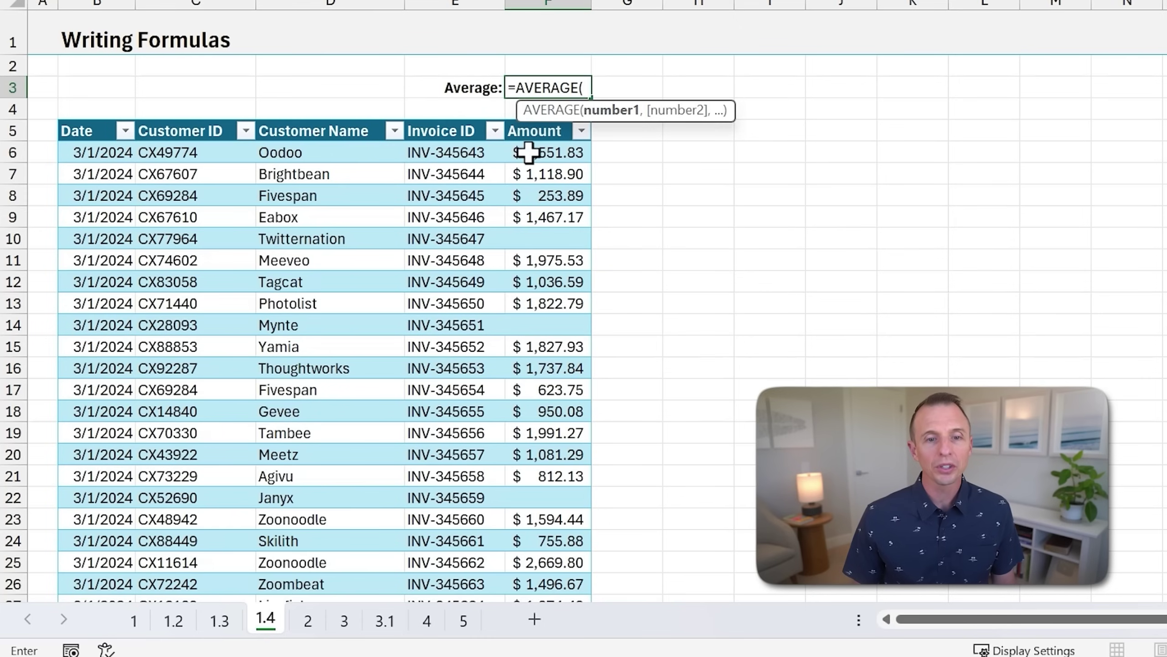
click(528, 153)
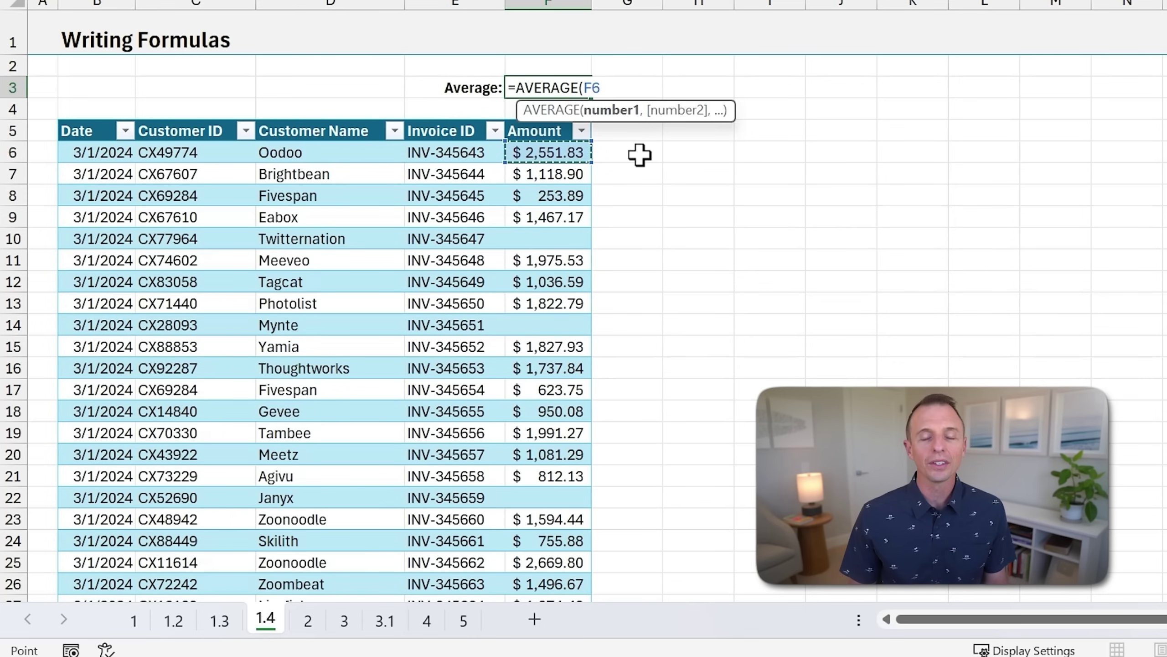
key(ctrl+space)
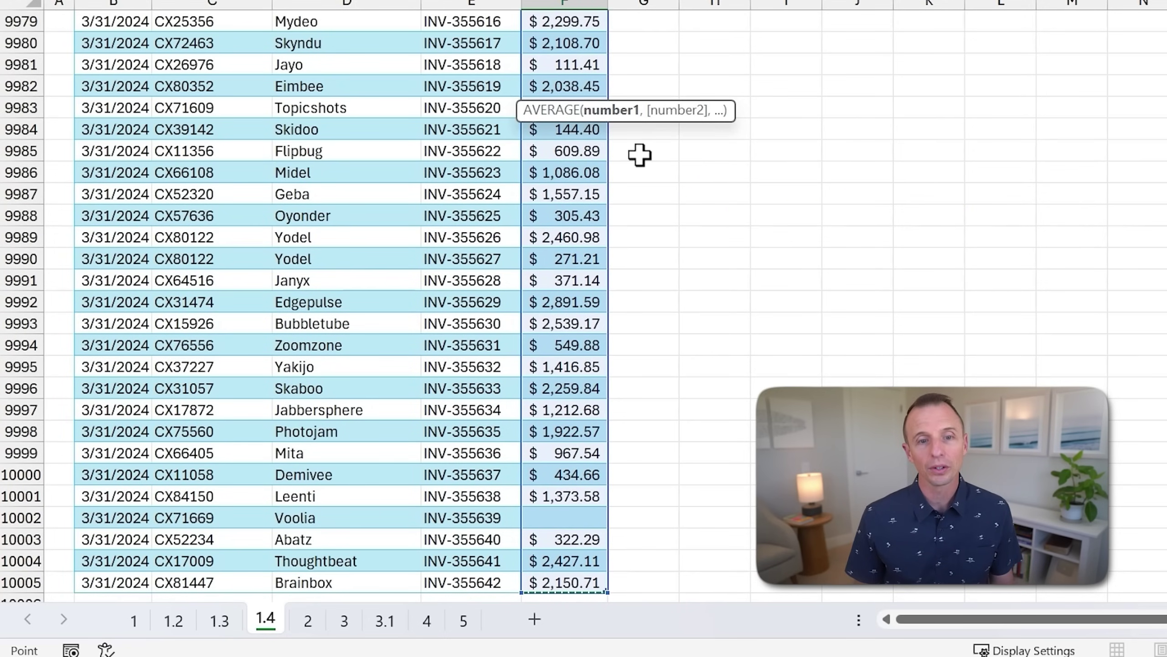
key(Escape)
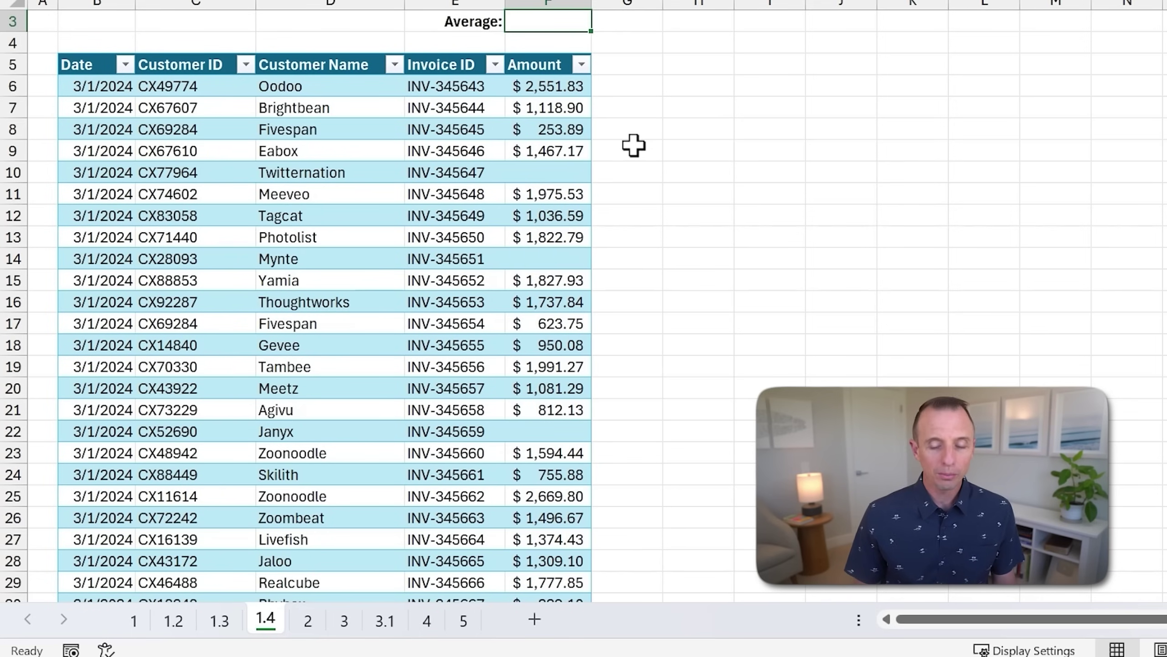
- Build an AVERAGE formula in cell F3 on sheet 1.4 using the table's entire Amount column as its argument
text(=aver)
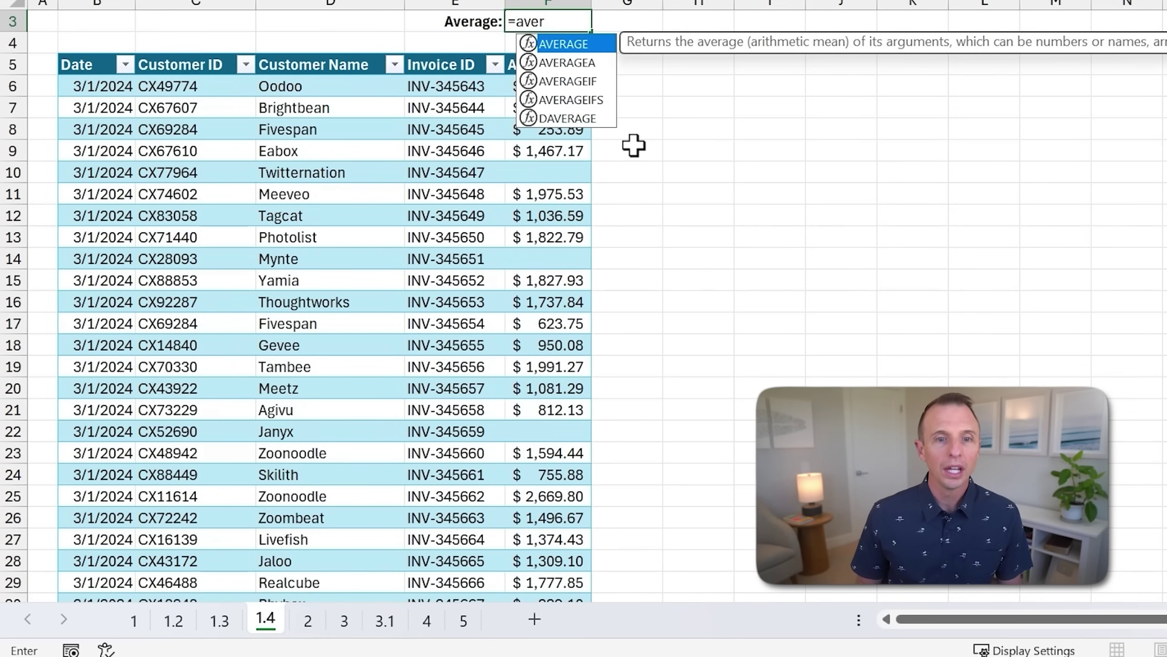
key(Tab)
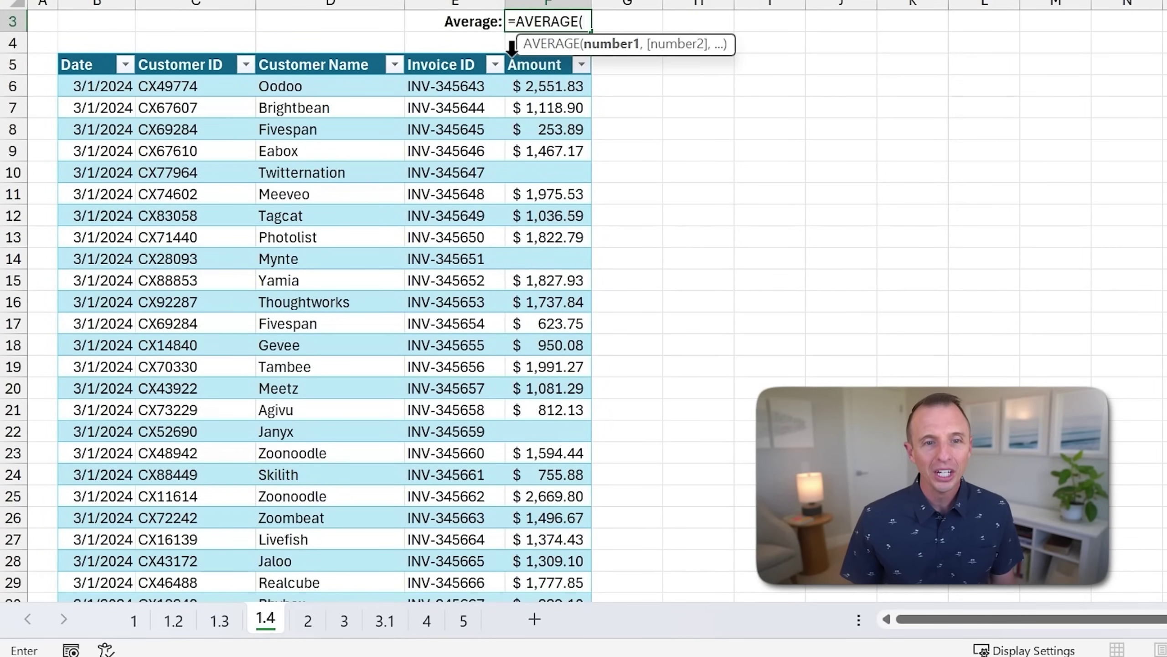
click(511, 47)
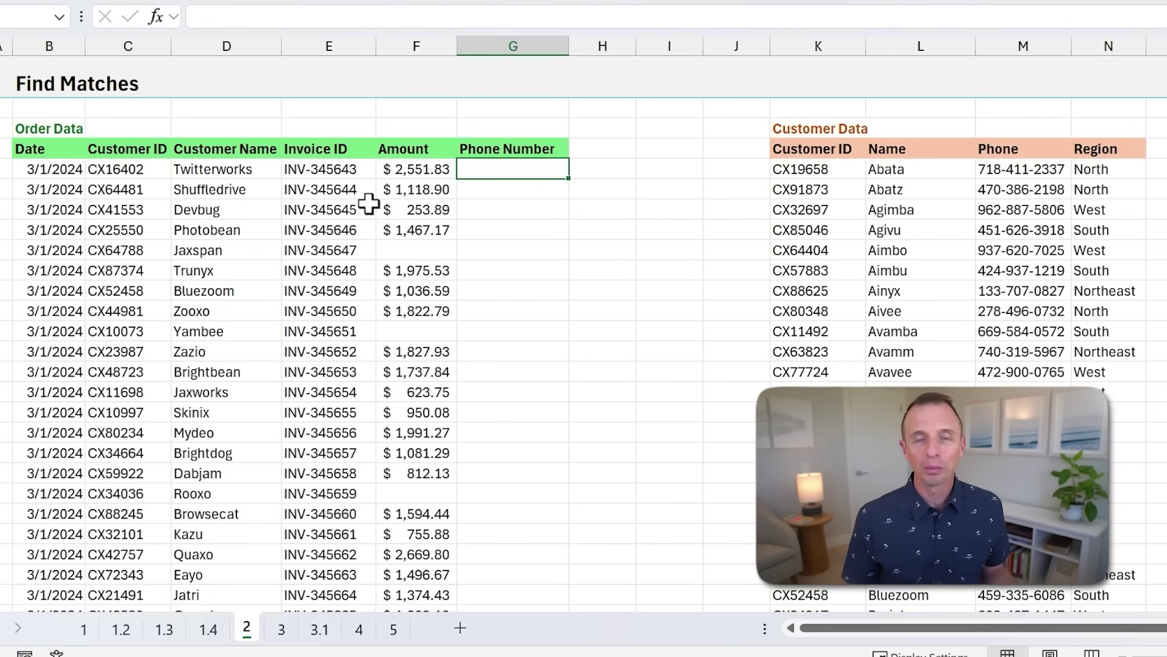
- Search only column K of the Customer Data for the customer ID copied from the first order row
key(ctrl+f)
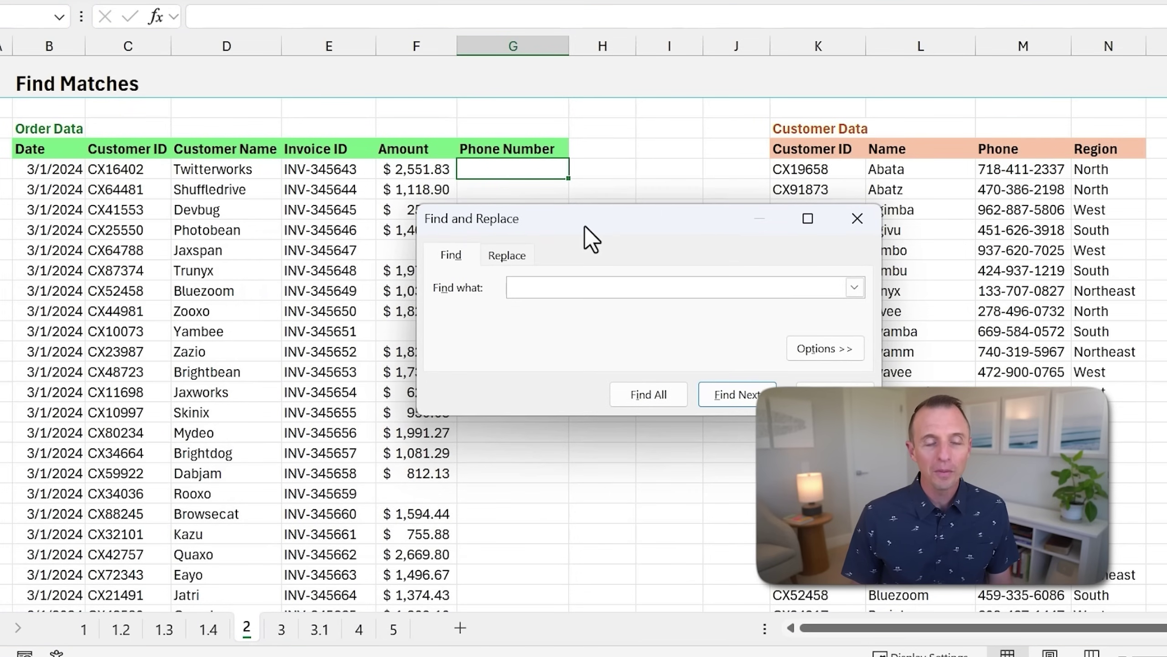
click(141, 170)
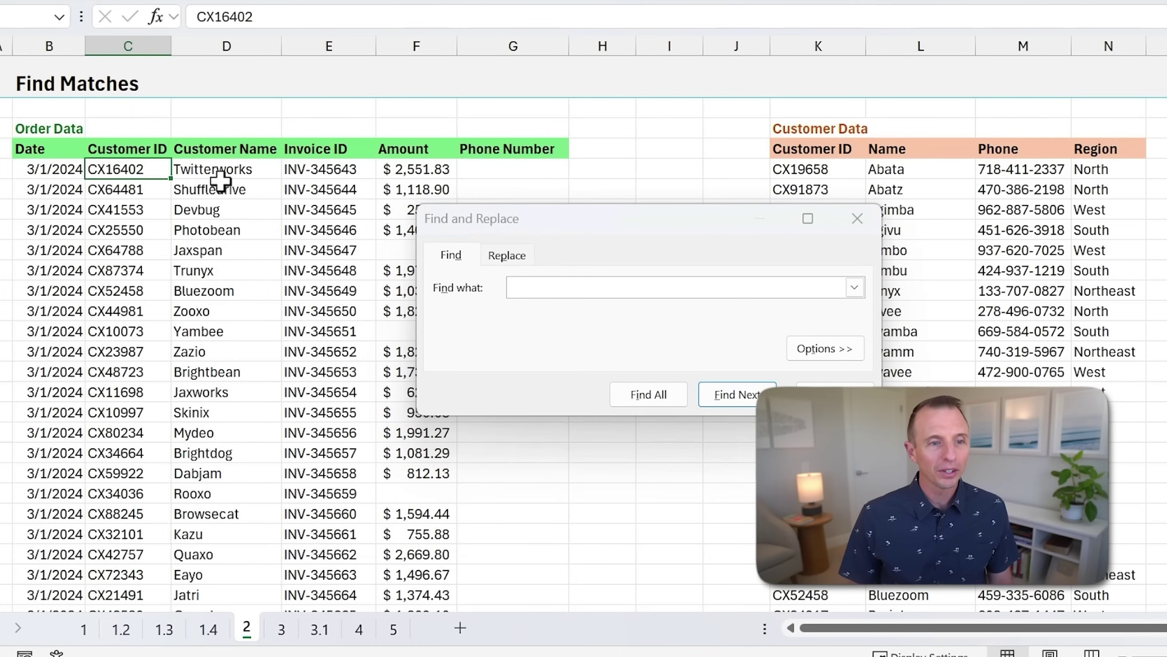
key(ctrl+c)
click(517, 287)
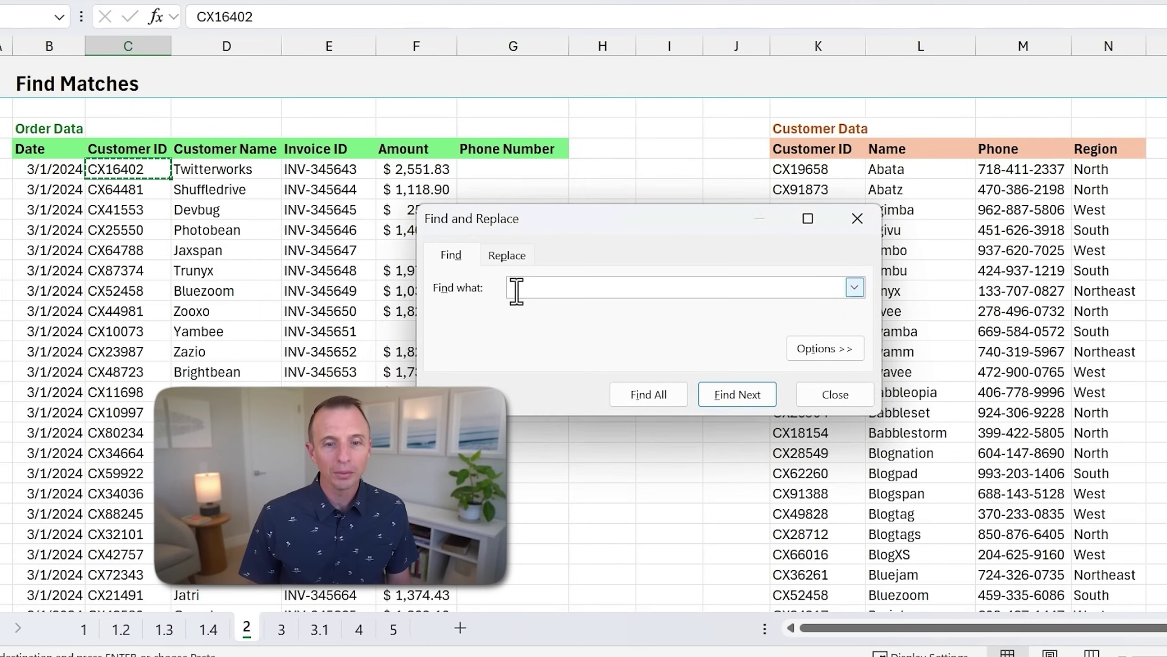
key(ctrl+v)
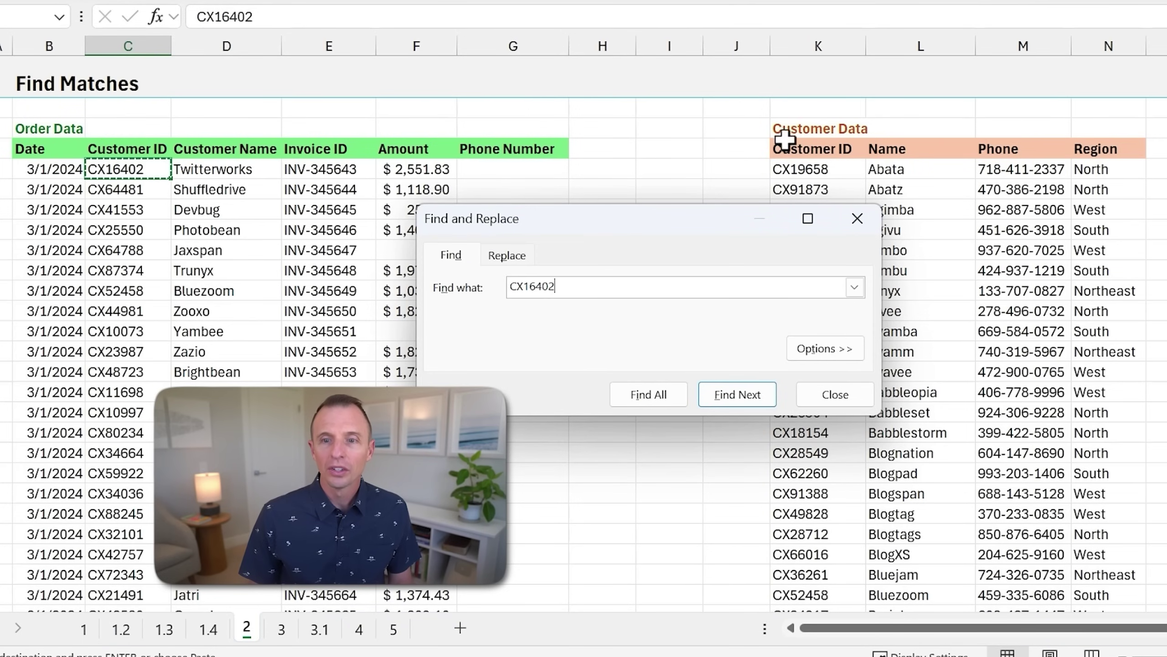
click(821, 46)
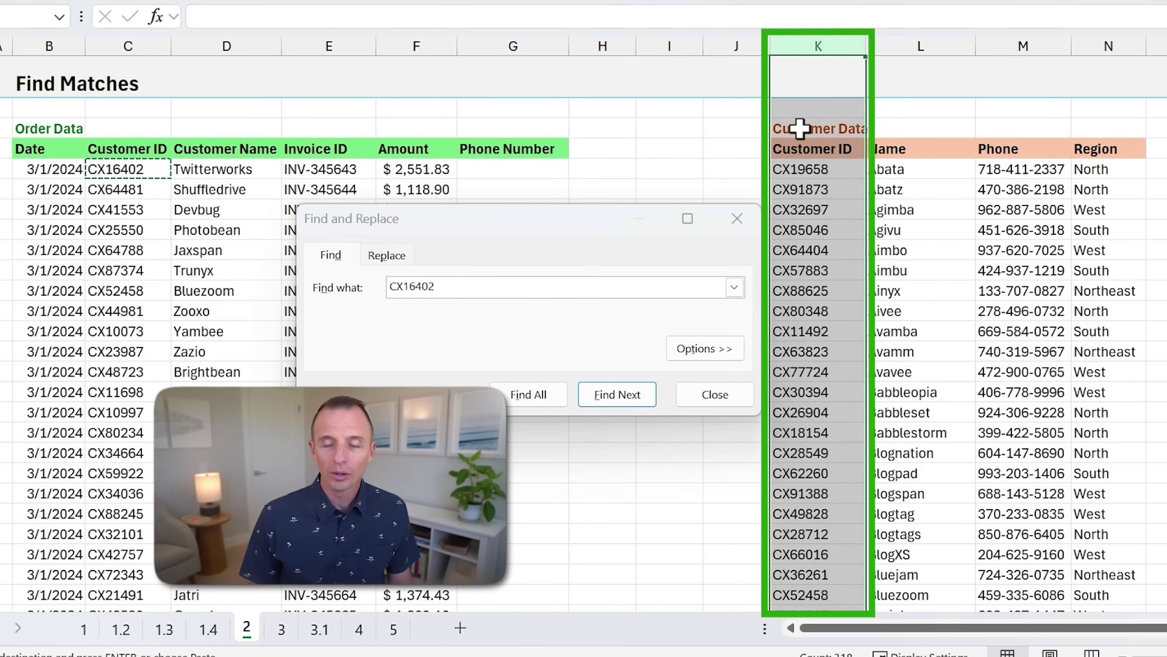
click(616, 395)
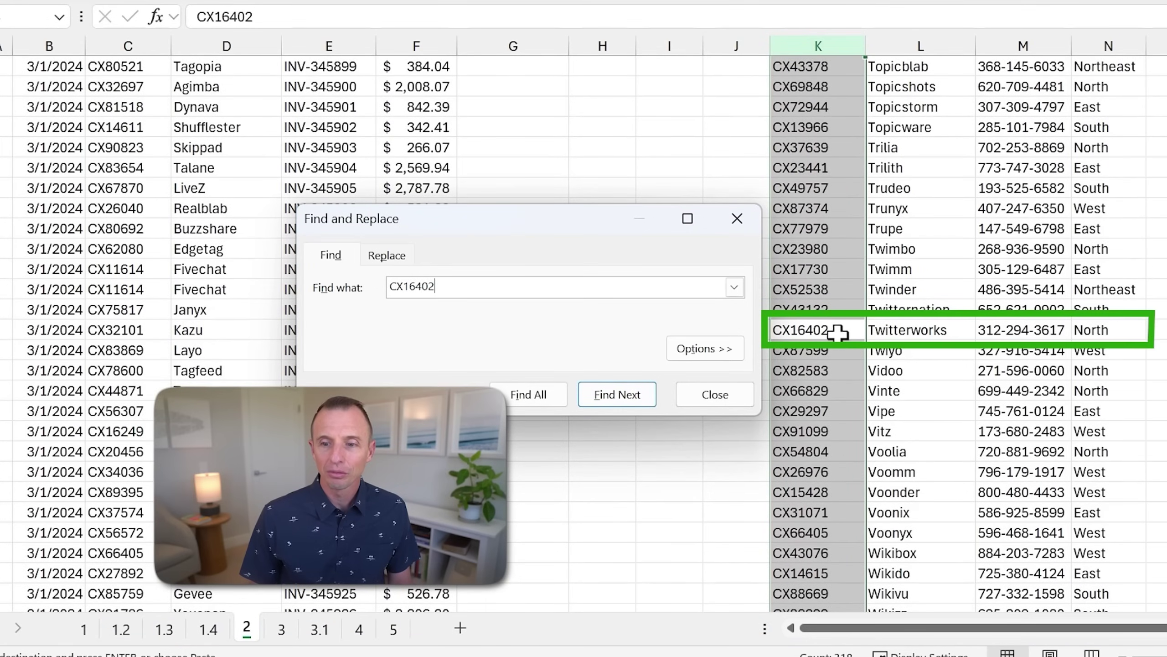
- Copy the matched customer's phone number into the first order row's Phone Number cell and close the Find and Replace dialog
click(1004, 332)
key(ctrl+c)
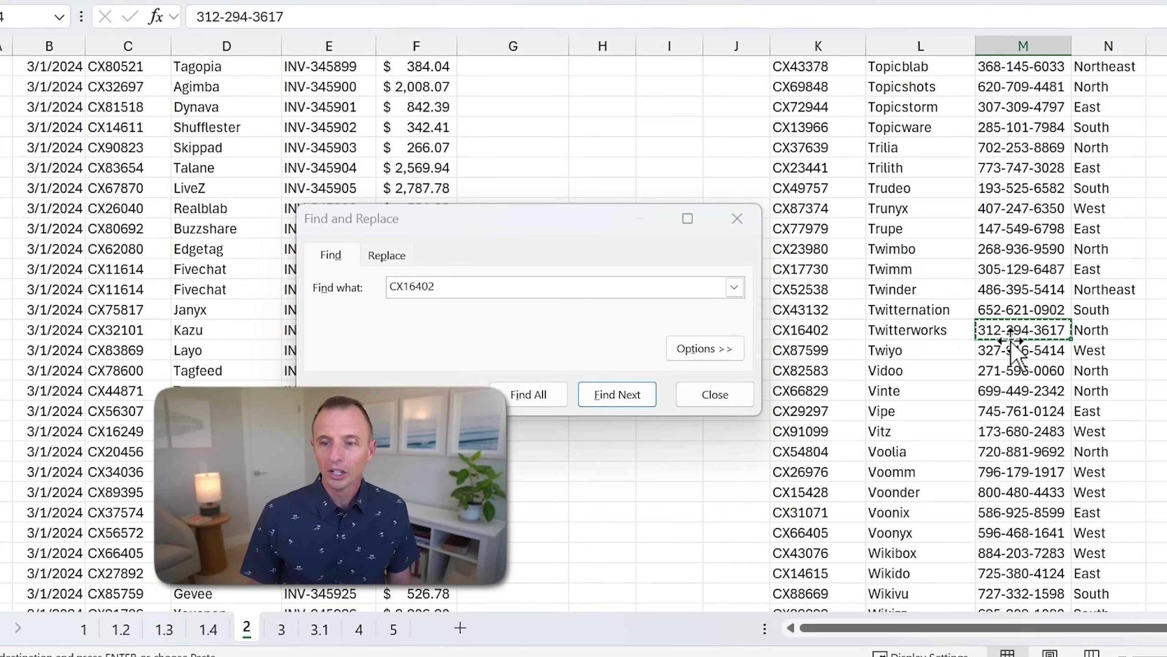
click(436, 148)
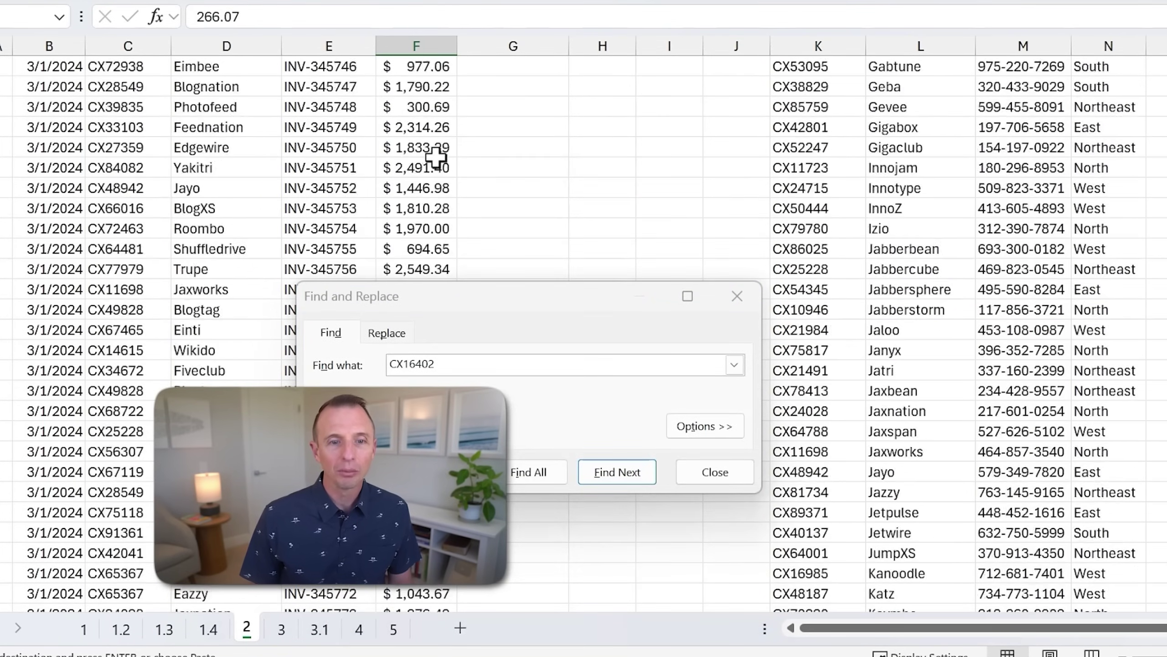
scroll(435, 158, up, 20)
scroll(435, 157, up, 6)
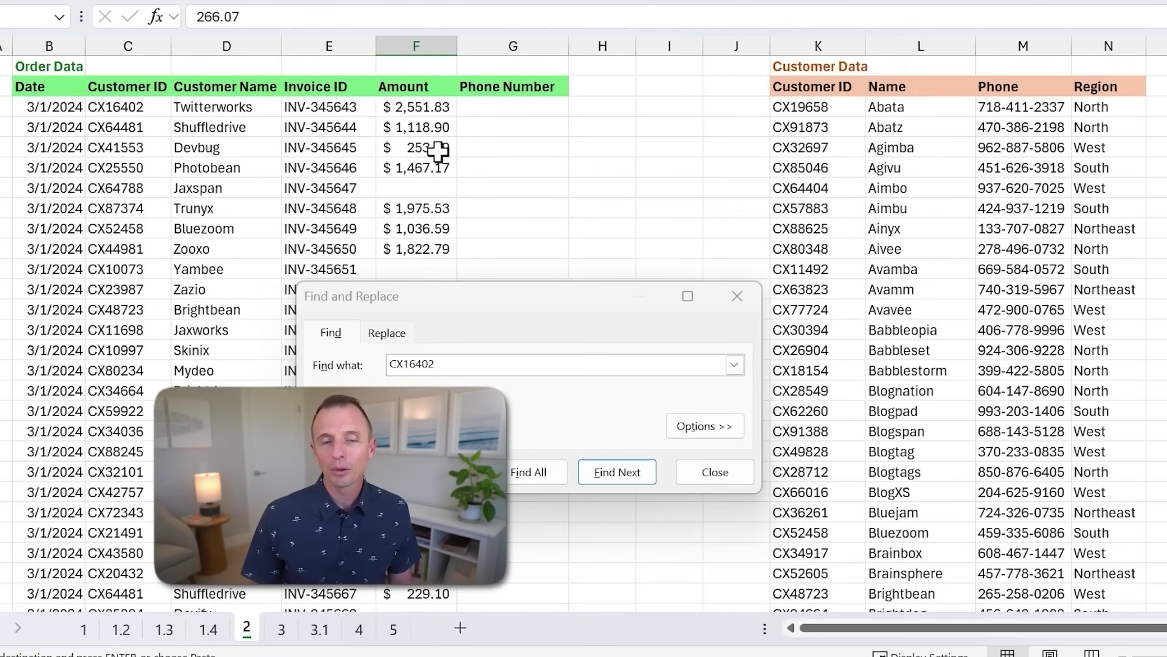
click(488, 169)
key(ctrl+v)
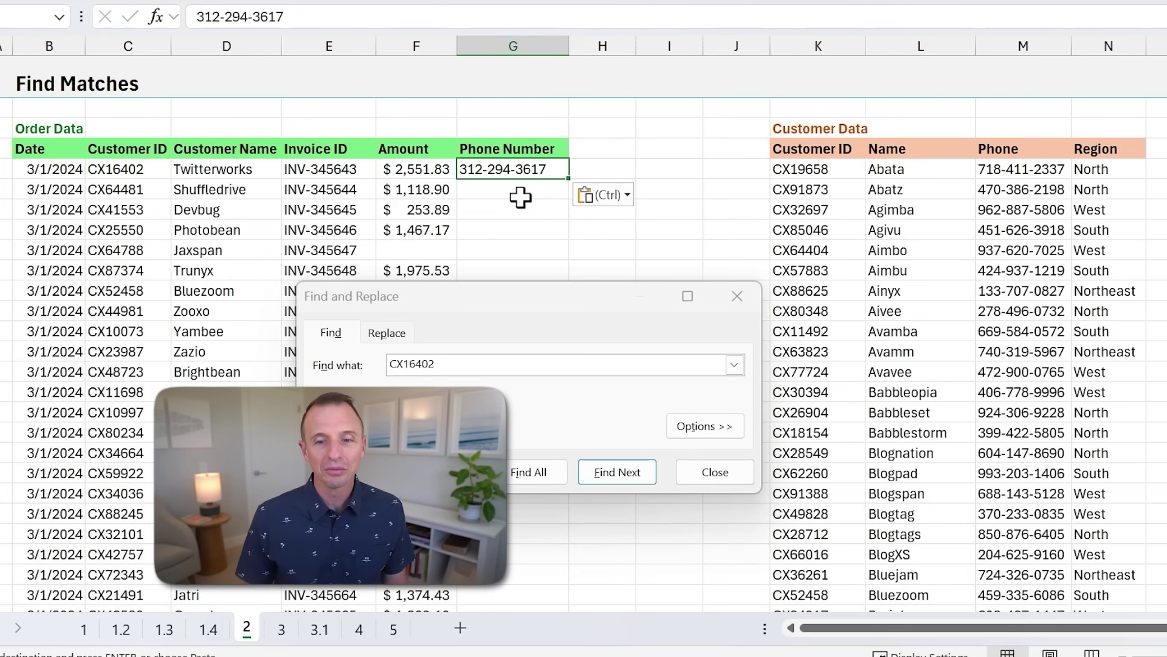
click(737, 296)
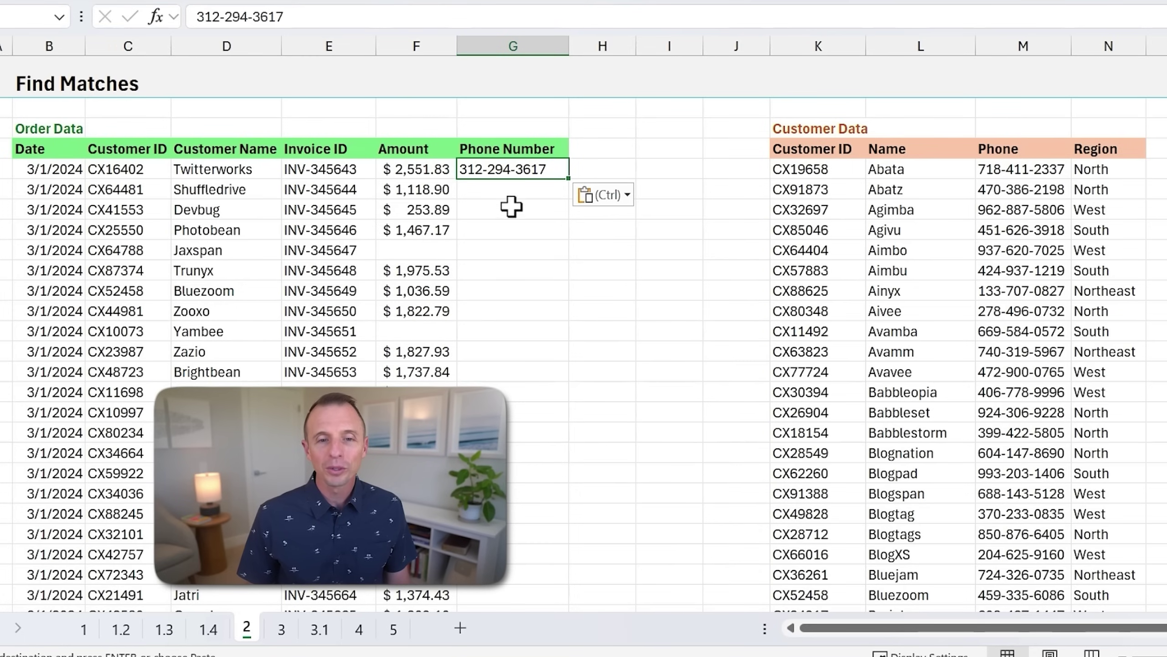
- Start an XLOOKUP formula in G6, the second order's Phone Number cell, with customer ID cell C6 as the lookup value
click(504, 188)
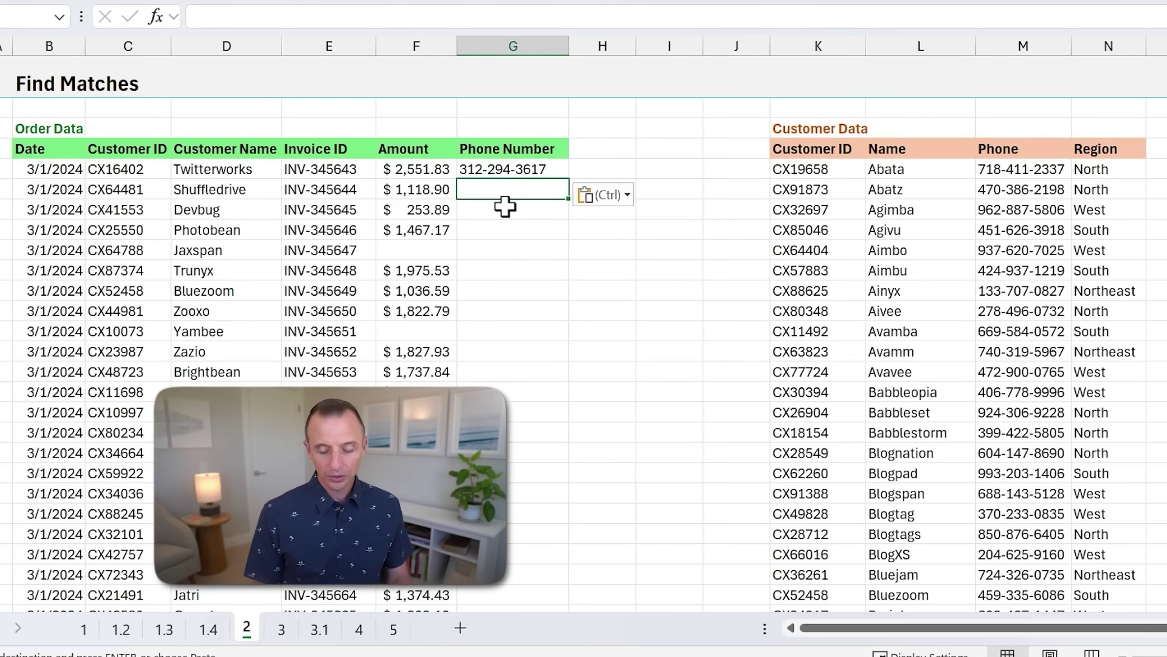
text(=xl)
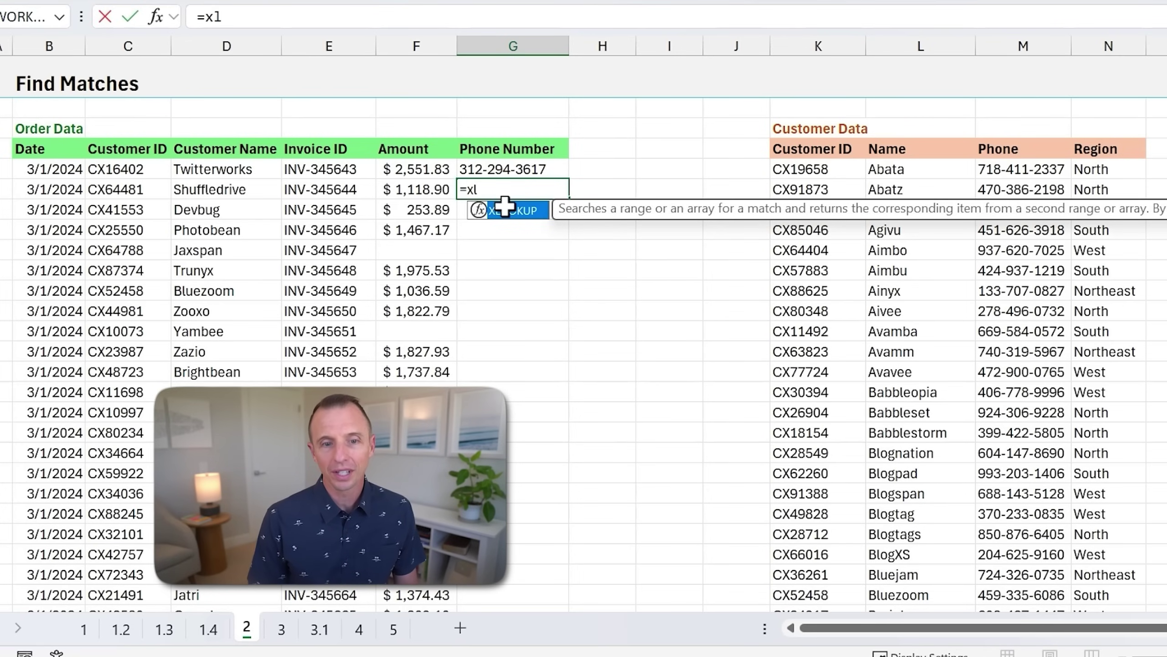
key(Tab)
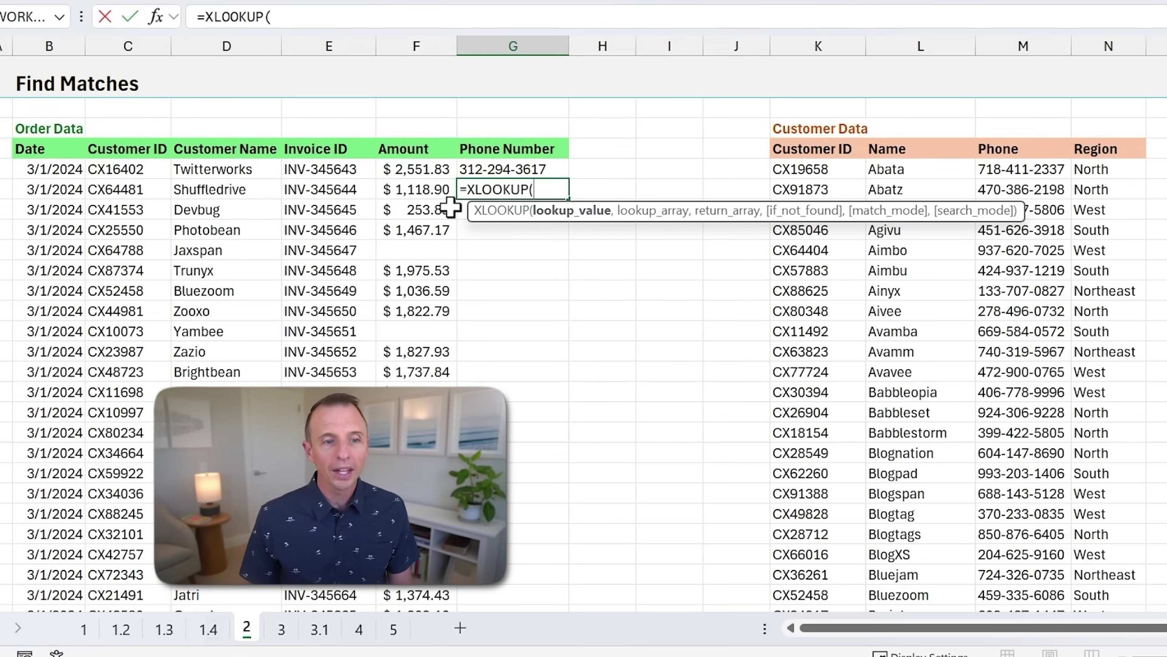
click(145, 190)
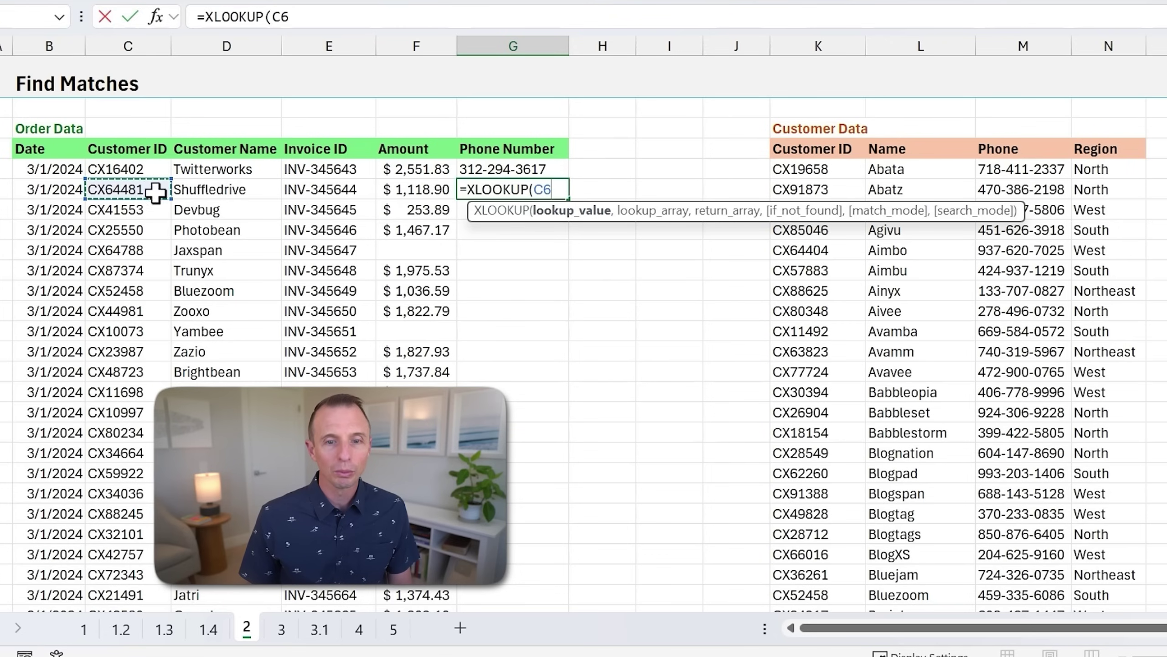
text(,)
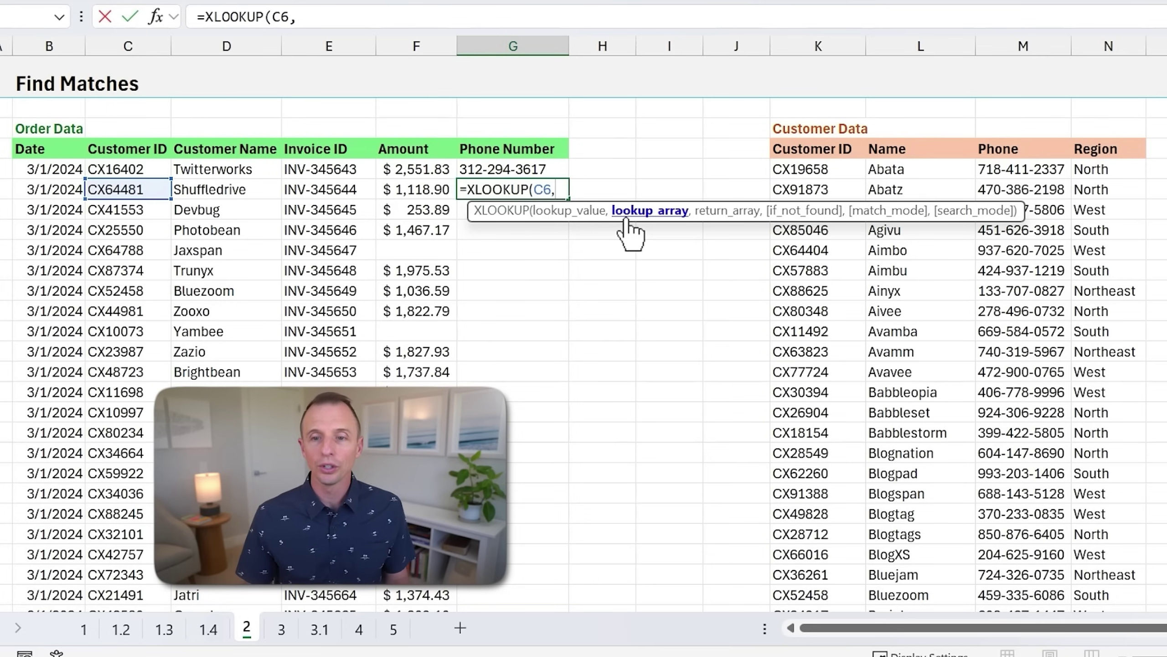
- Set the lookup array to the Customer Data's Customer ID column as the absolute range $K$5:$K$320
click(832, 165)
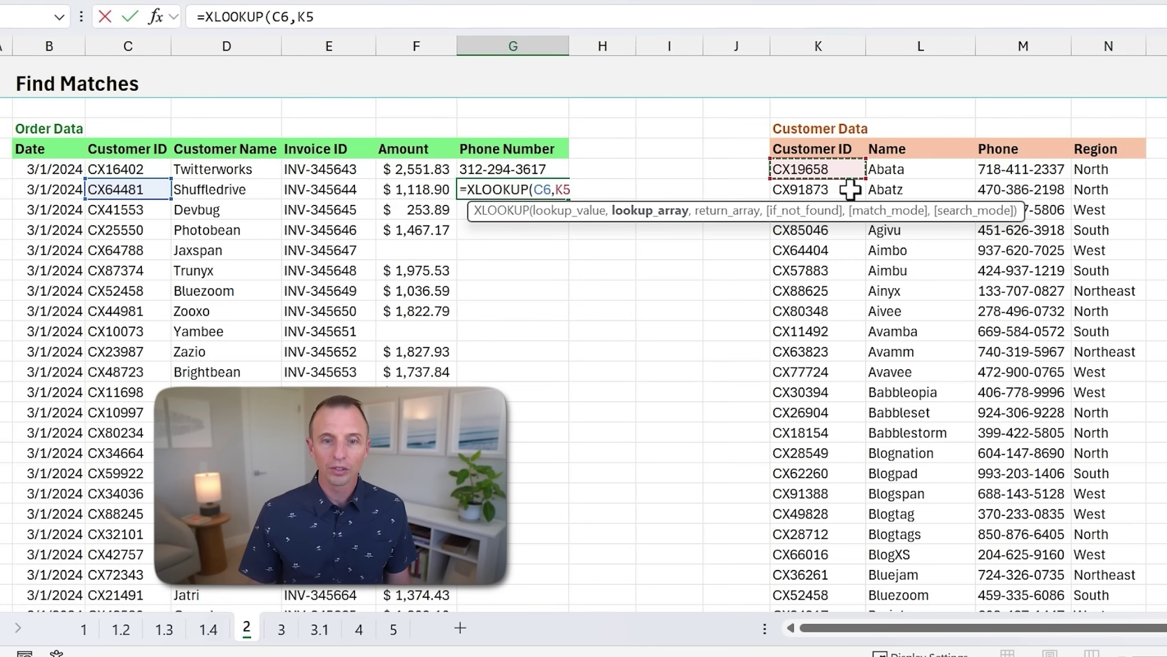
key(ctrl+shift+Down)
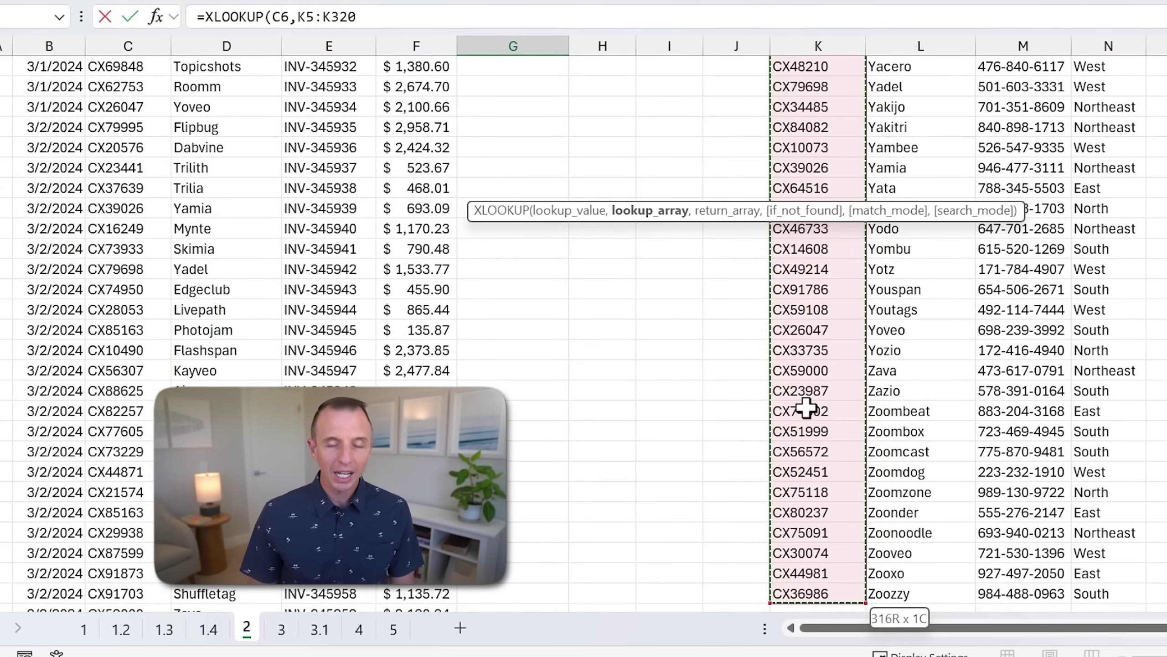
key(F4)
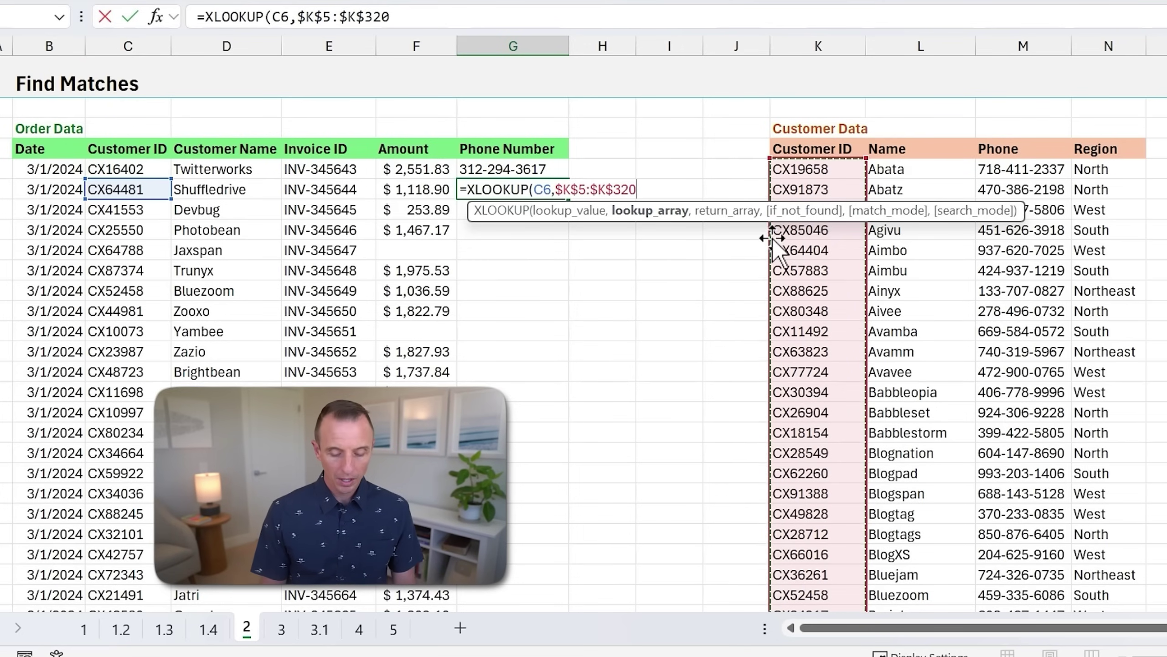
text(,)
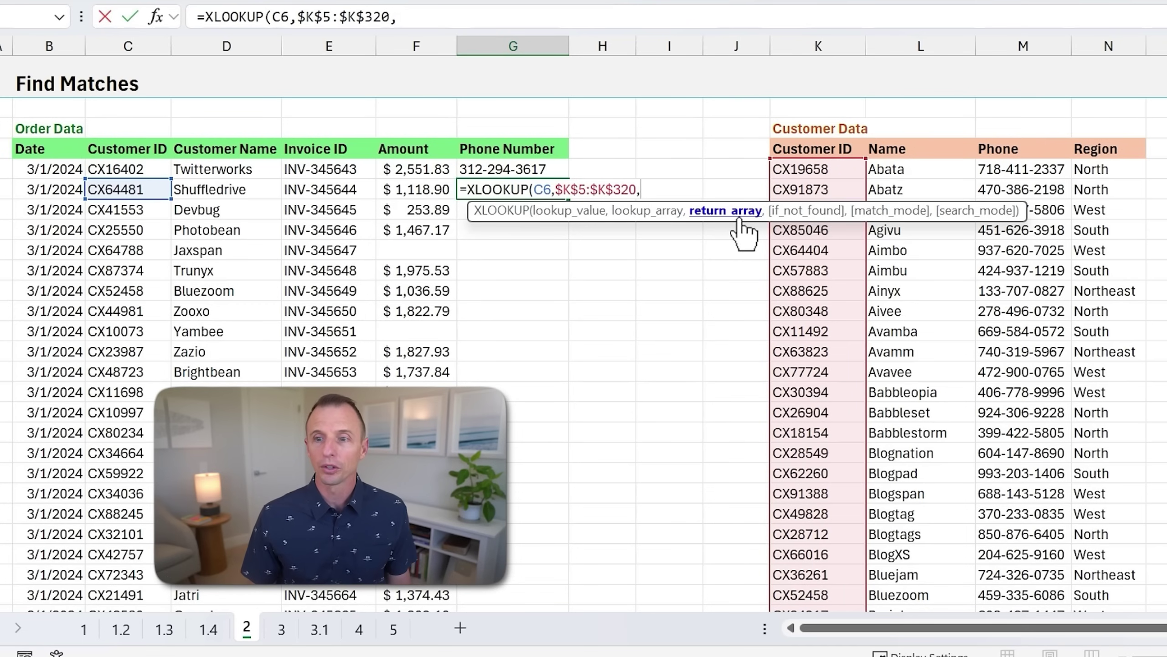
- Set the return array to the Customer Data's Phone column as the absolute range $M$5:$M$320 and complete the formula
click(1024, 169)
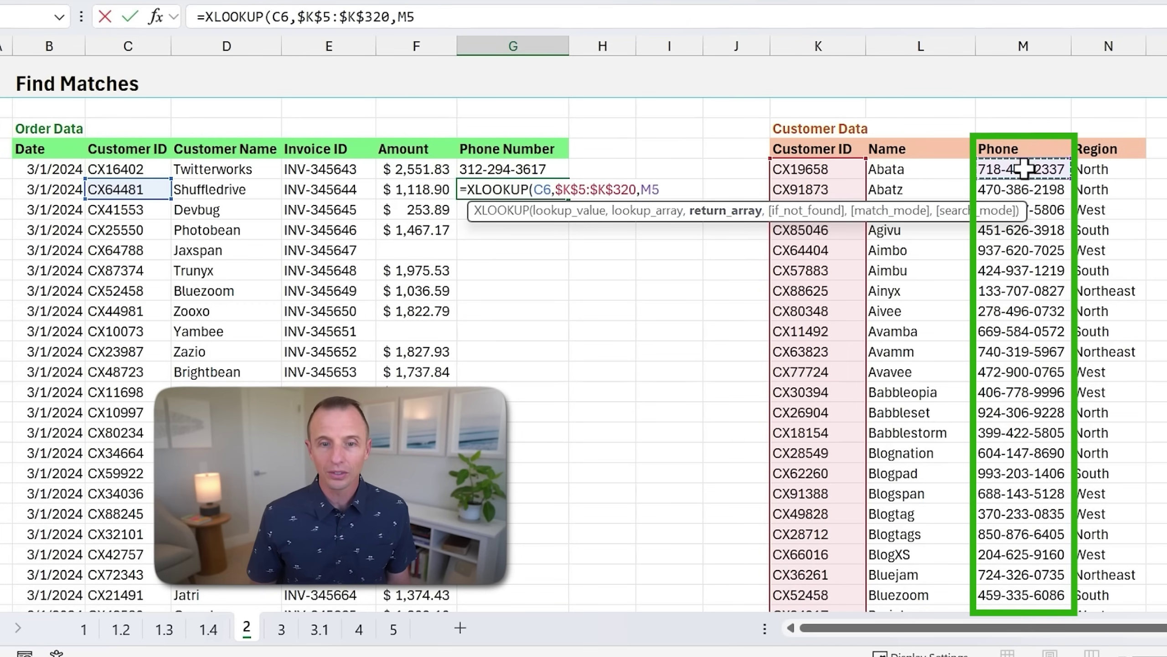
key(ctrl+shift+Down)
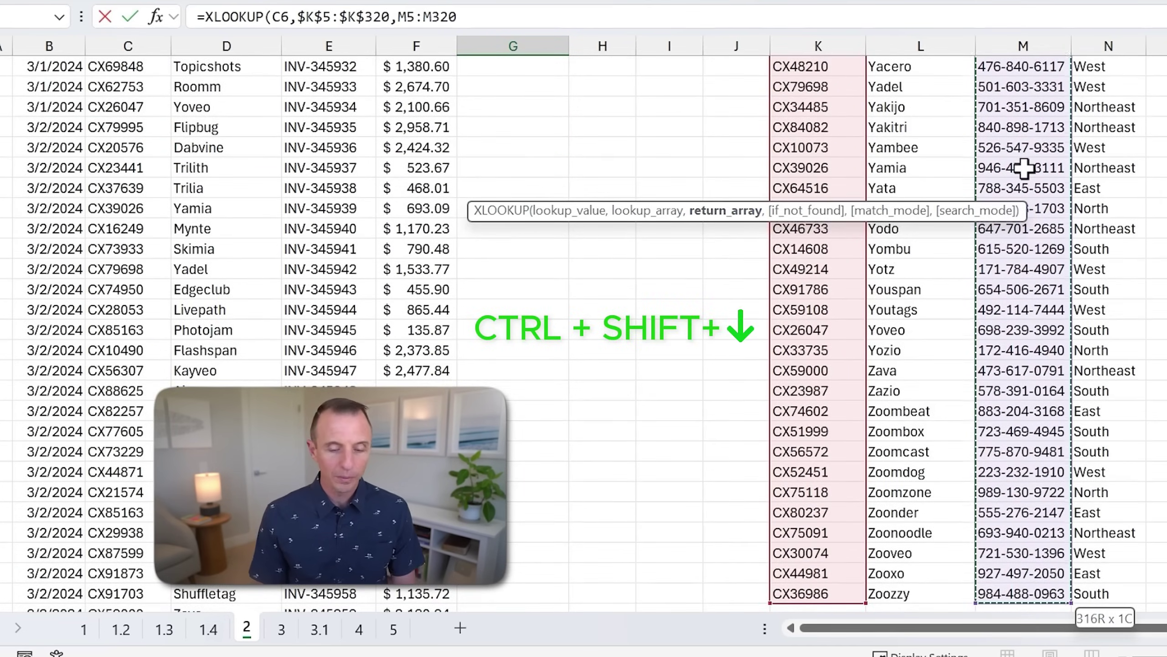
key(F4)
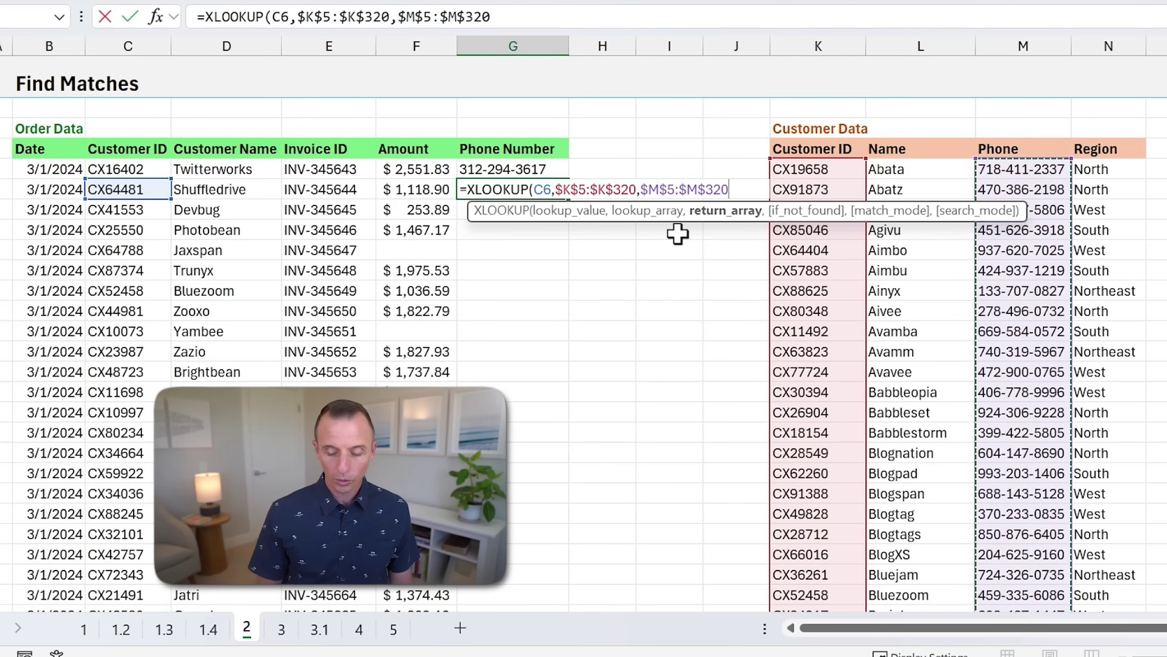
key(Return)
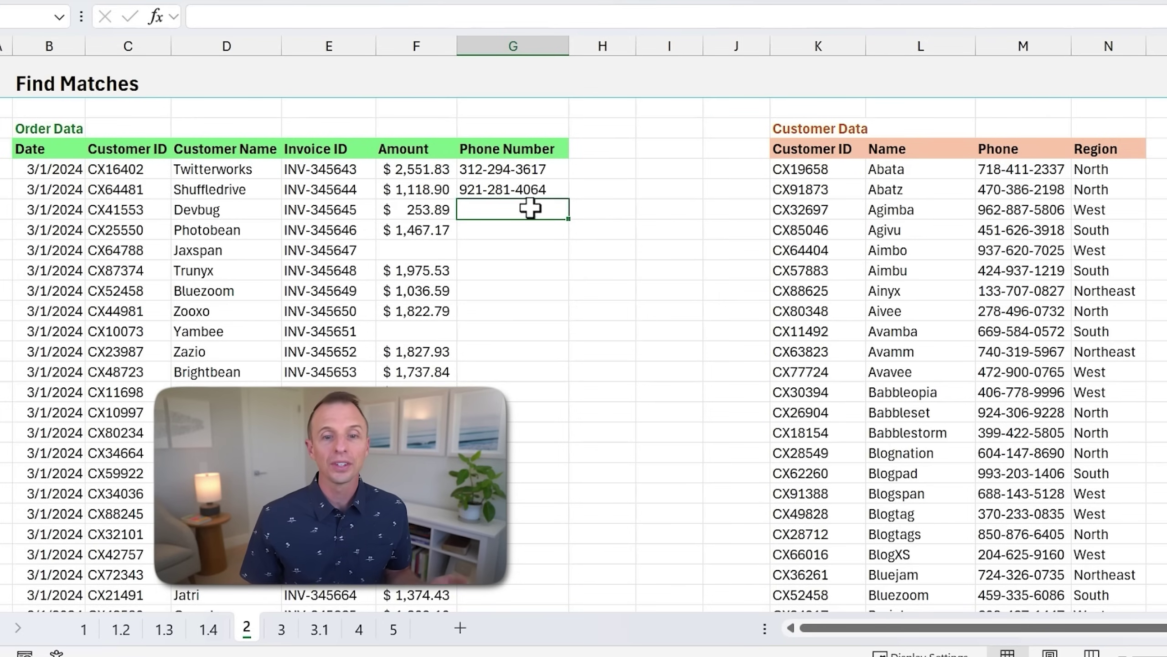
- Fill the XLOOKUP formula from G6 down the Phone Number column and check it through the last order row
click(529, 188)
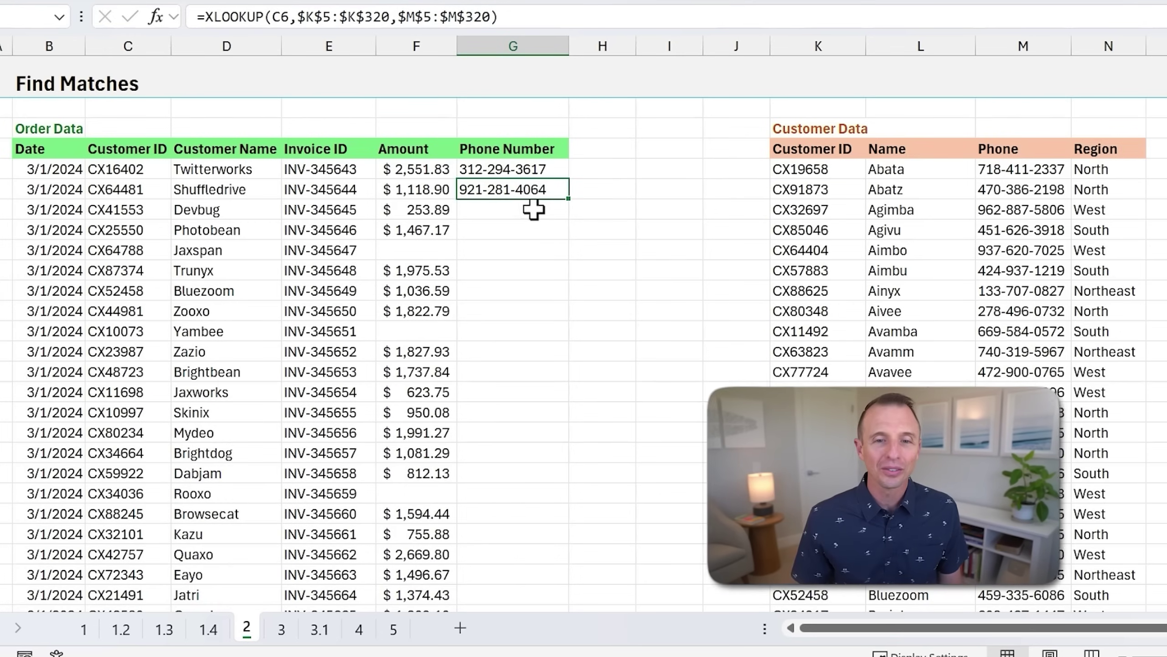
double_click(569, 199)
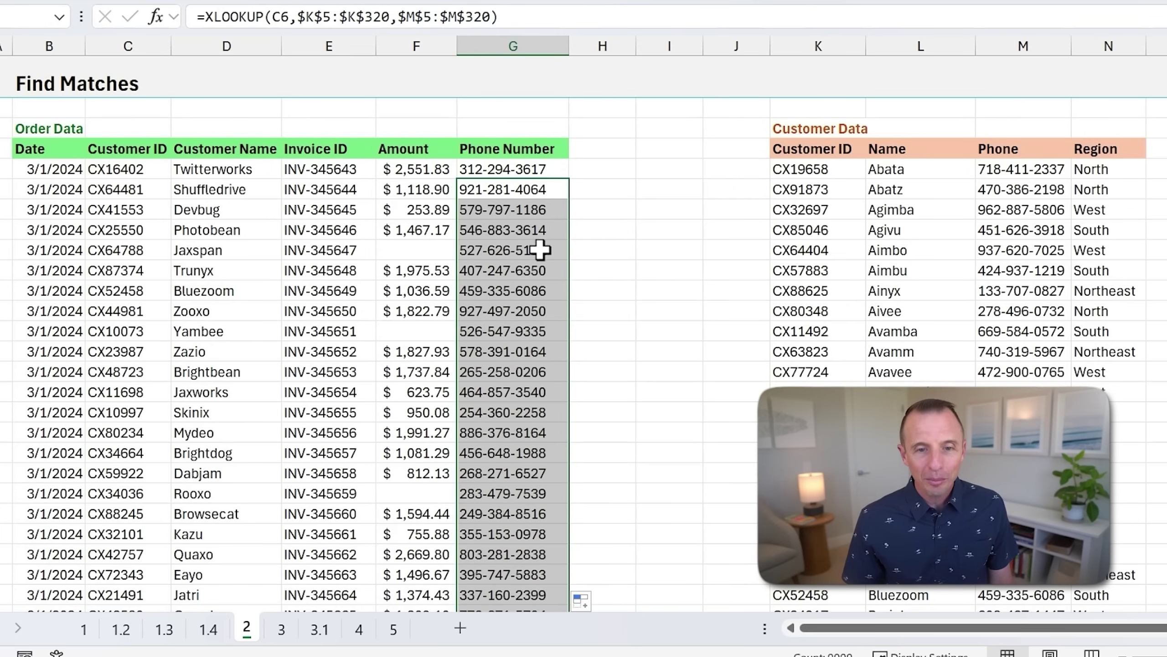
scroll(540, 250, down, 10)
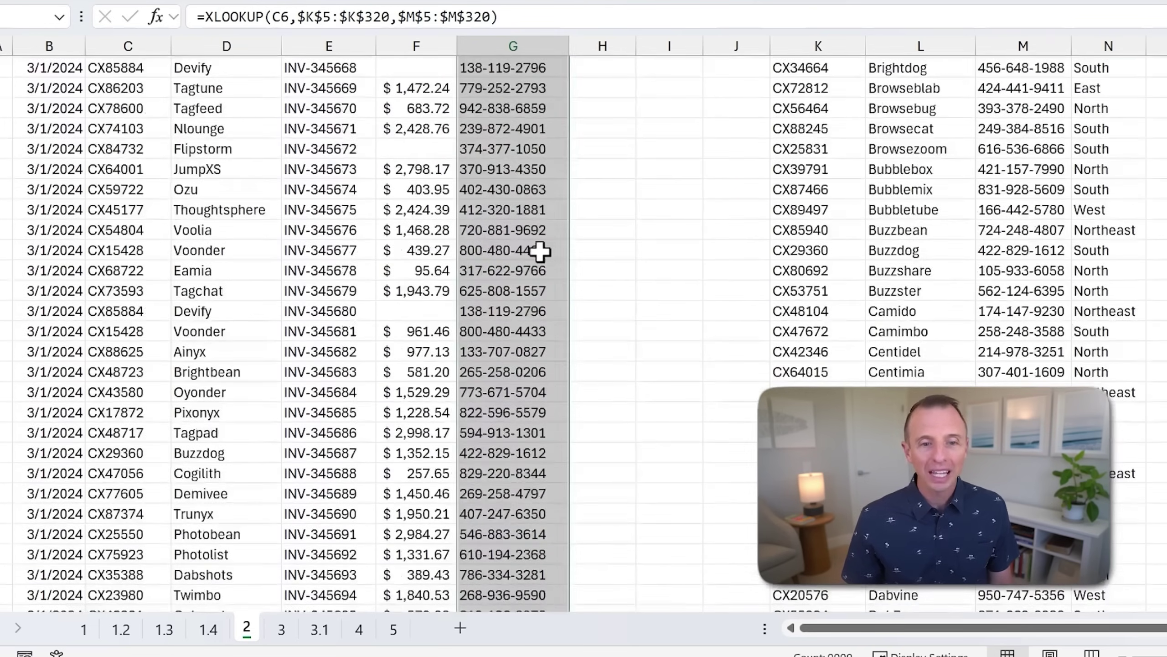
scroll(540, 250, down, 1)
click(540, 251)
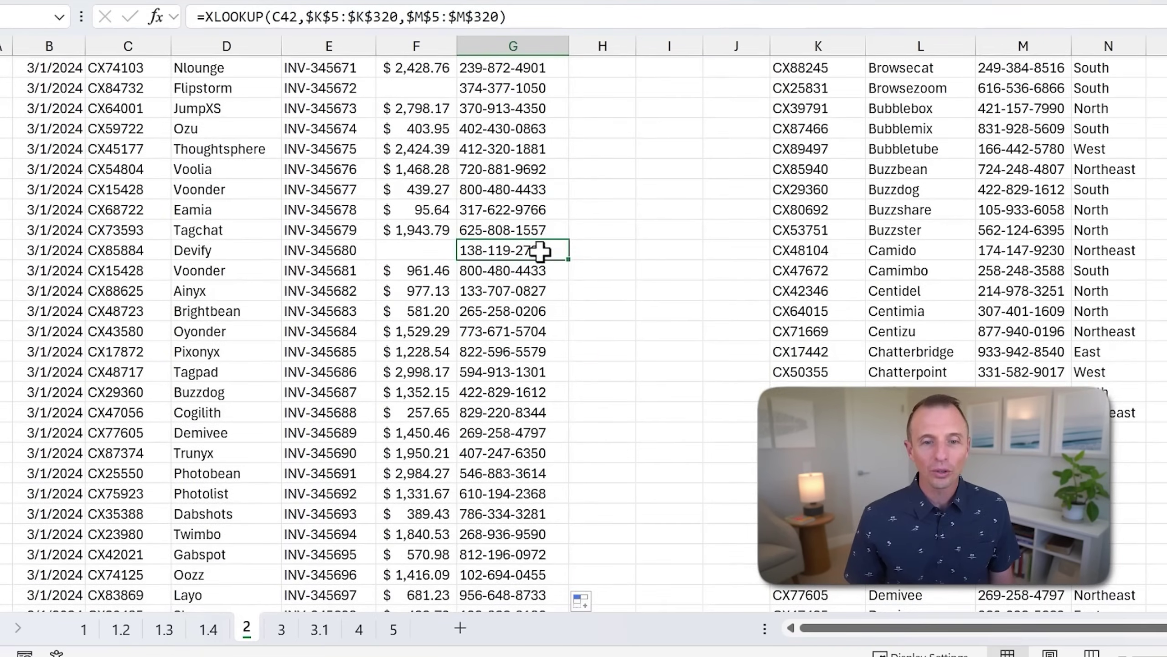
key(ctrl+Down)
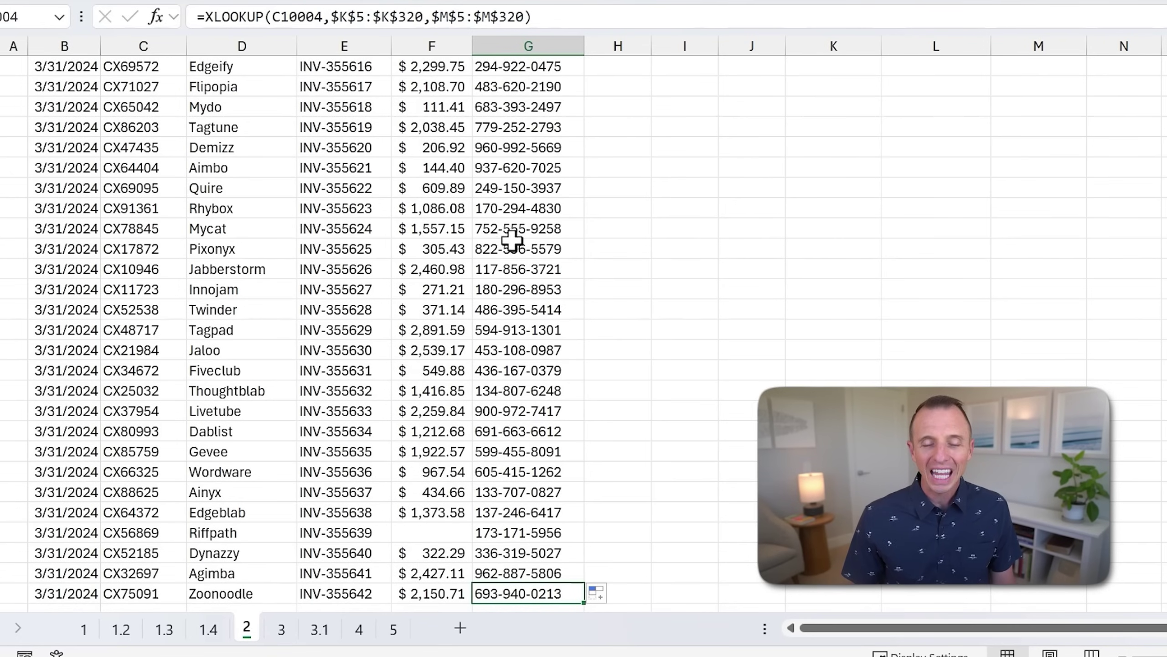
scroll(507, 253, down, 3)
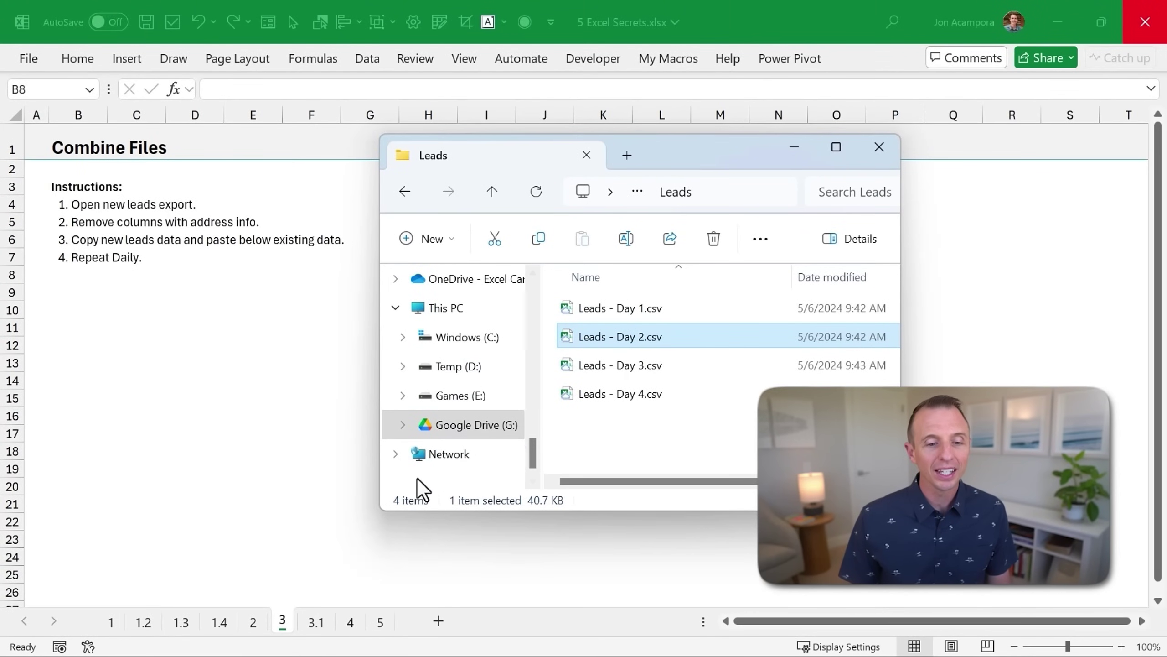
- Show sheet 3.1, then open Leads - Day 2.csv from the Leads folder without converting its data
click(317, 622)
click(317, 622)
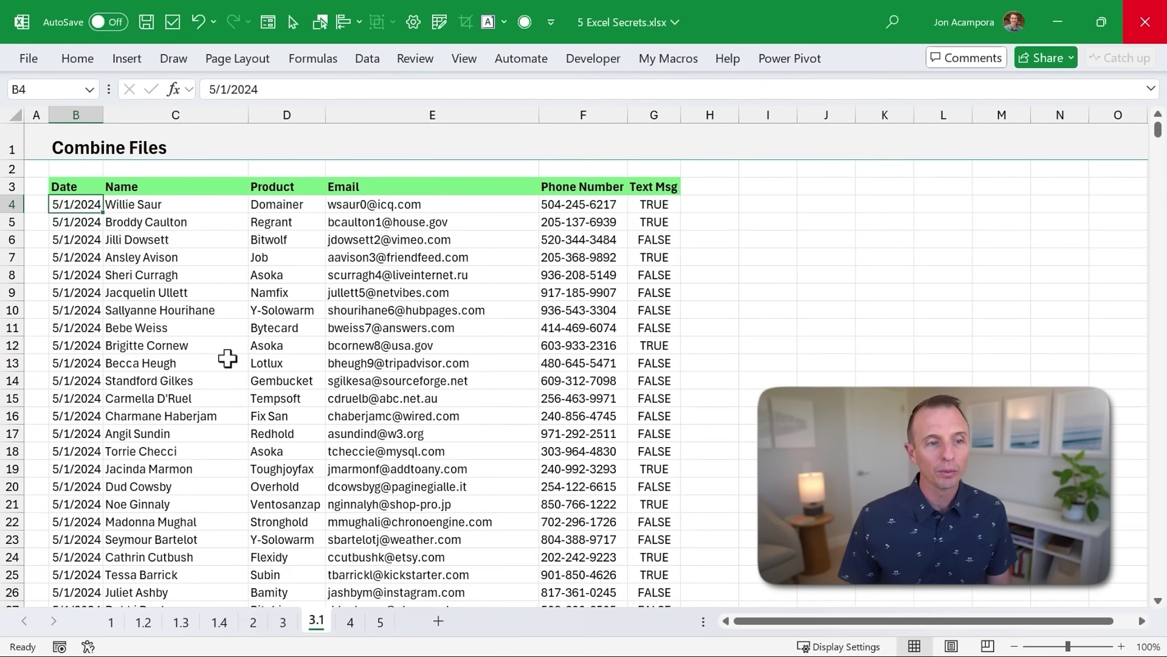
key(alt+Tab)
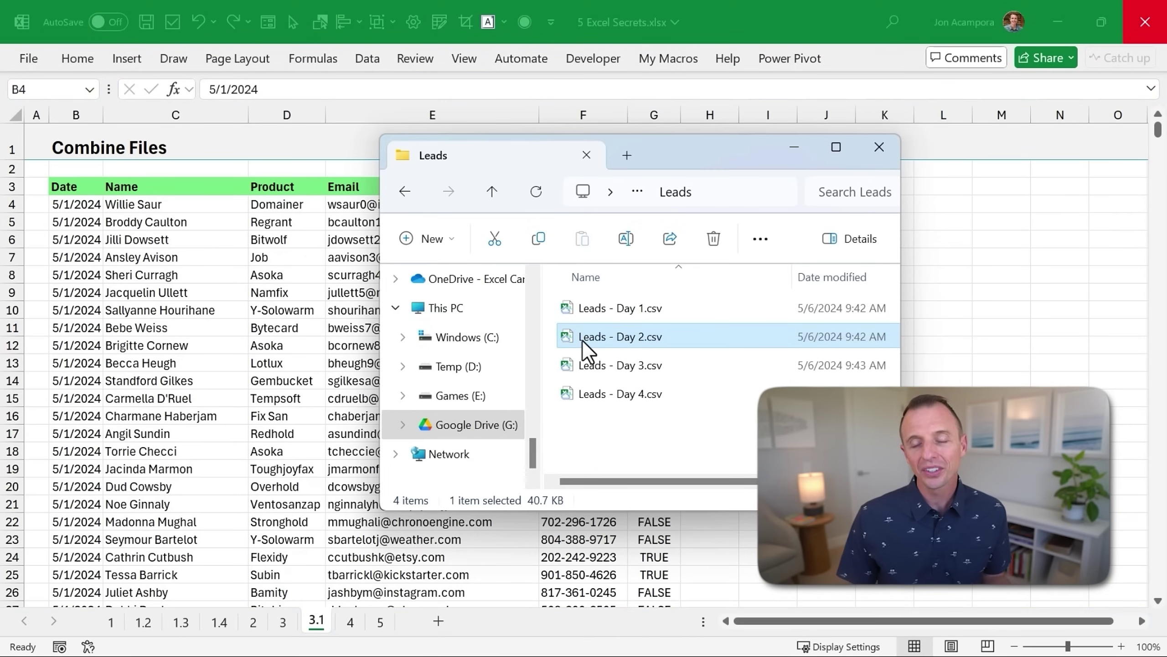
key(alt+Tab)
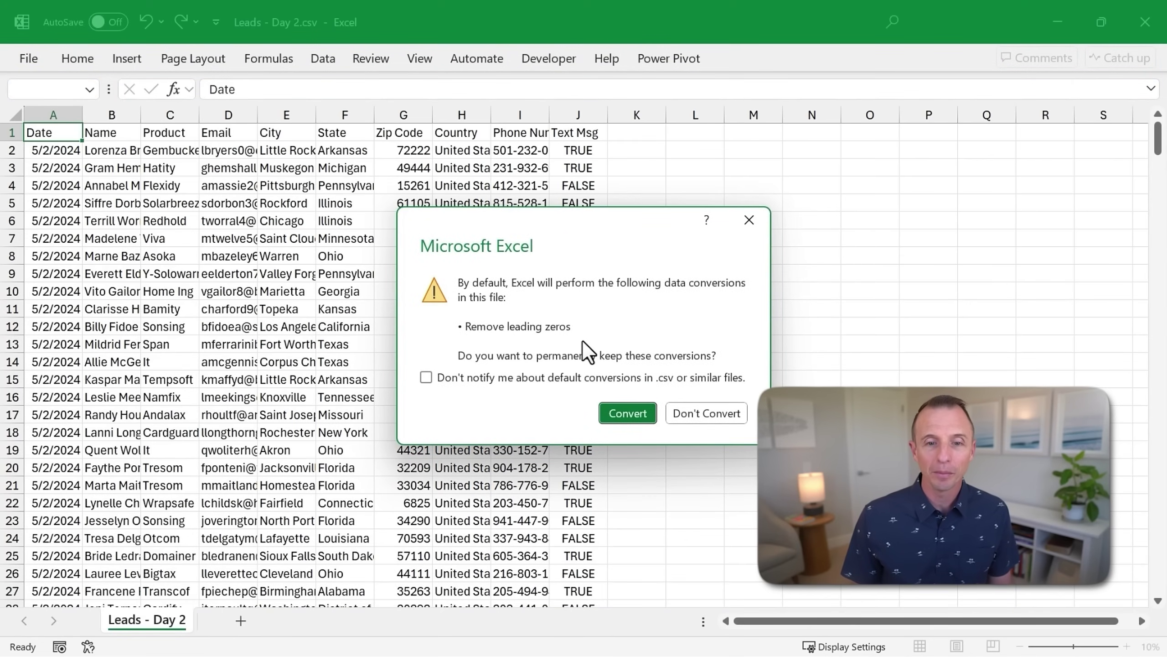
click(708, 414)
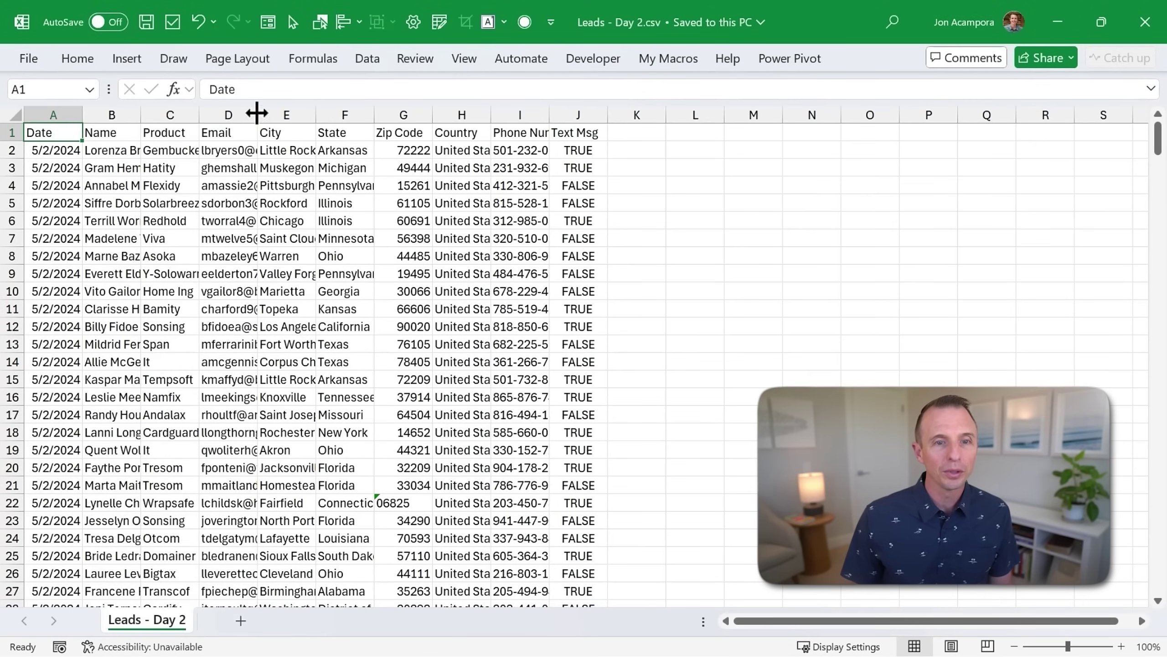
- Delete the address columns City, State, Zip Code and Country from the Day 2 leads
click(286, 114)
drag(285, 107, 458, 114)
right_click(459, 114)
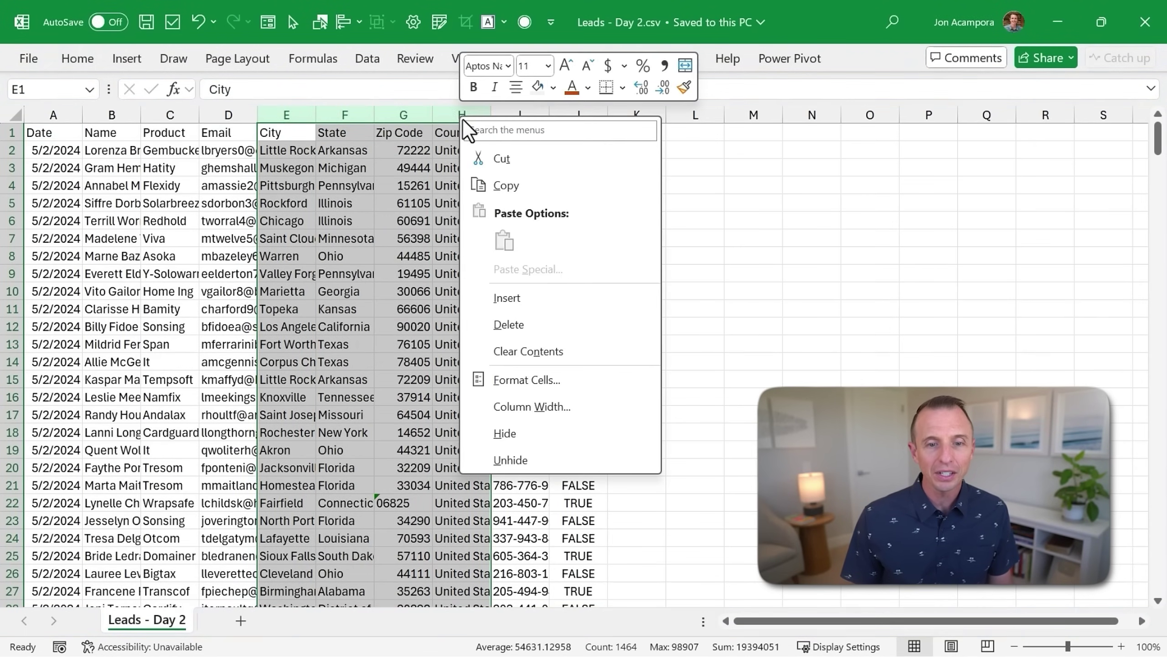
click(506, 328)
- Copy all Day 2 lead rows without the header, range A2:F366, leaving out the empty columns G to J
click(46, 147)
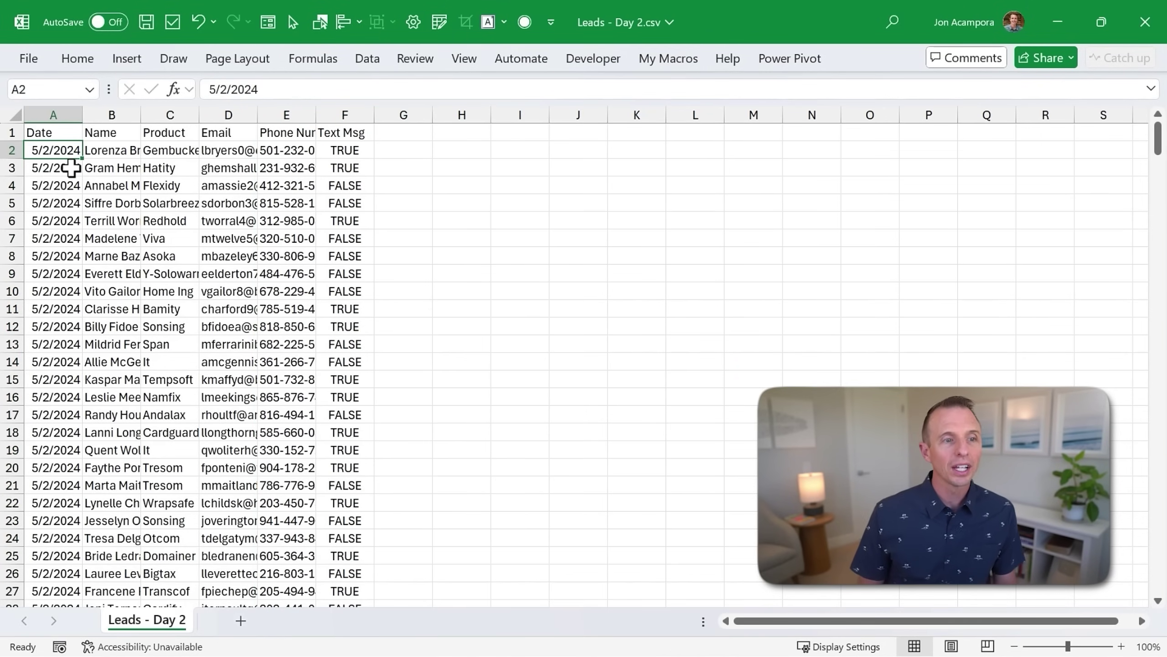
key(ctrl+shift+End)
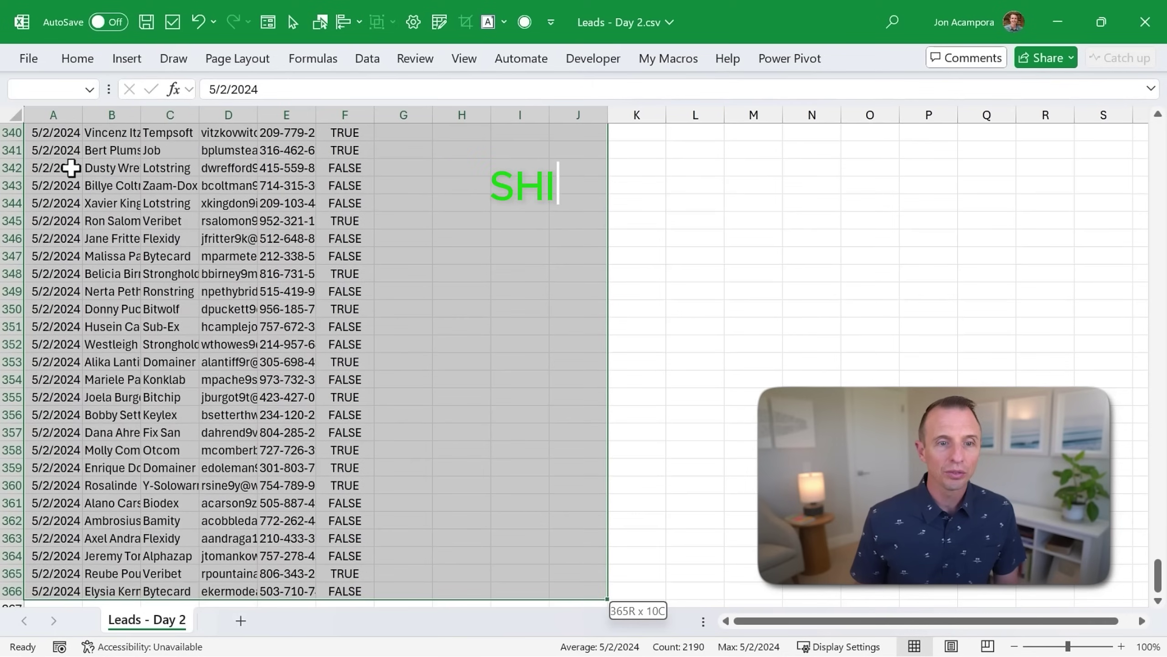
key(shift+Left)
key(shift+Left)
key(shift+Left)
key(shift+Left)
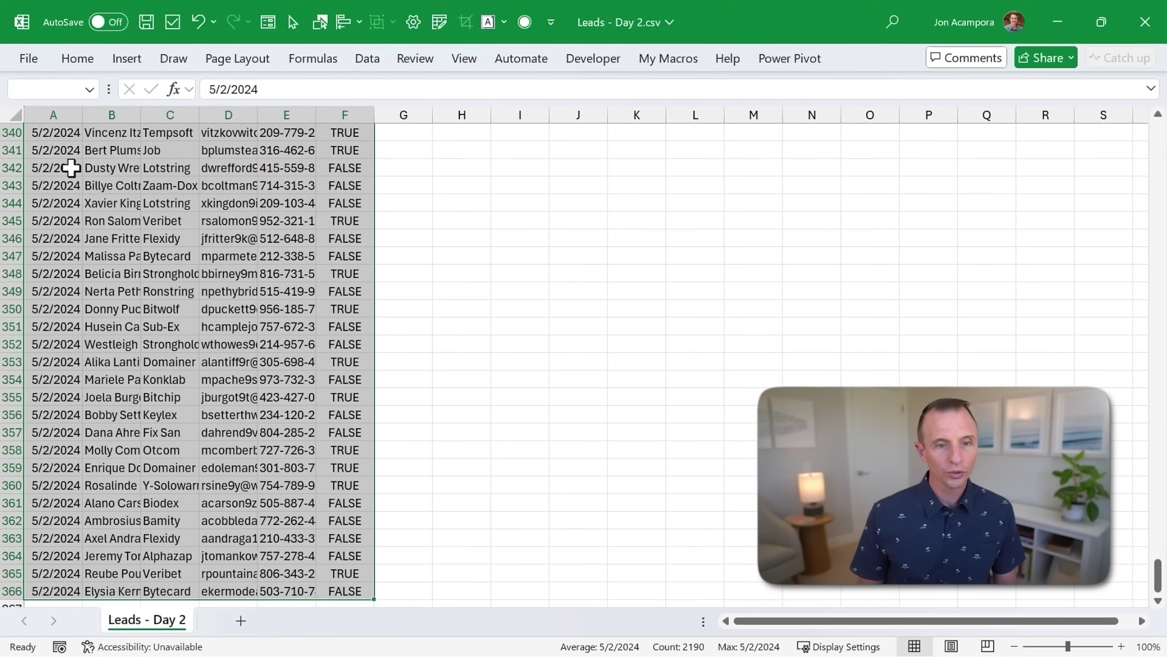
key(ctrl+c)
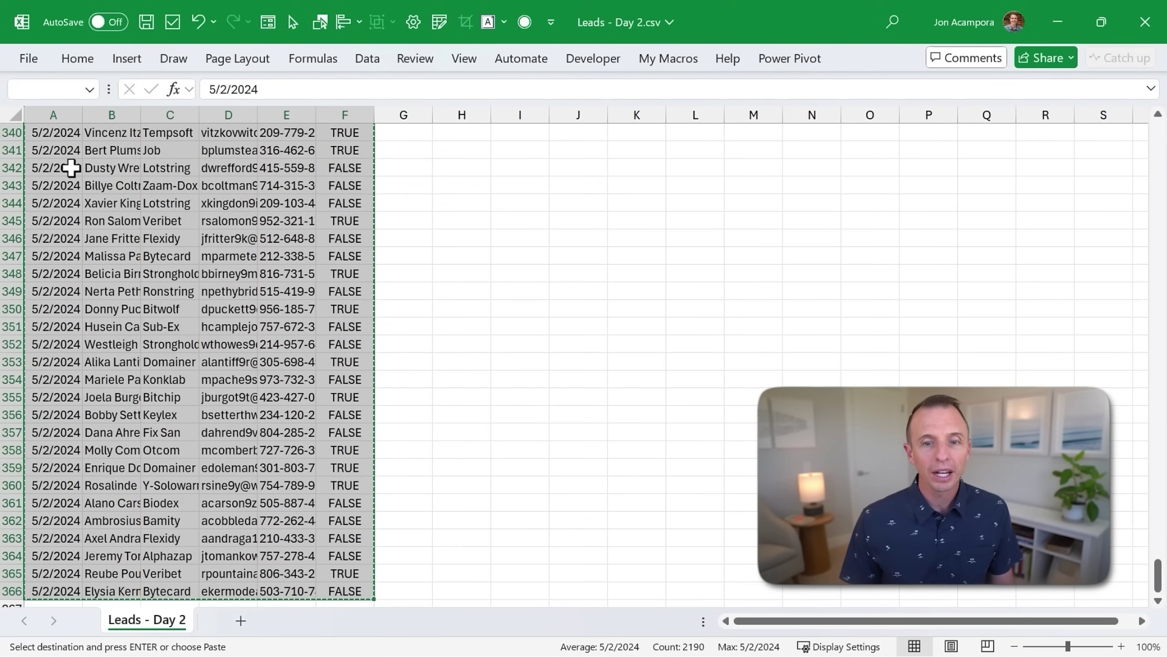
- Switch to 5 Excel Secrets.xlsx and paste the copied Day 2 leads below the last row of sheet 3.1, starting at B422
key(alt+Tab)
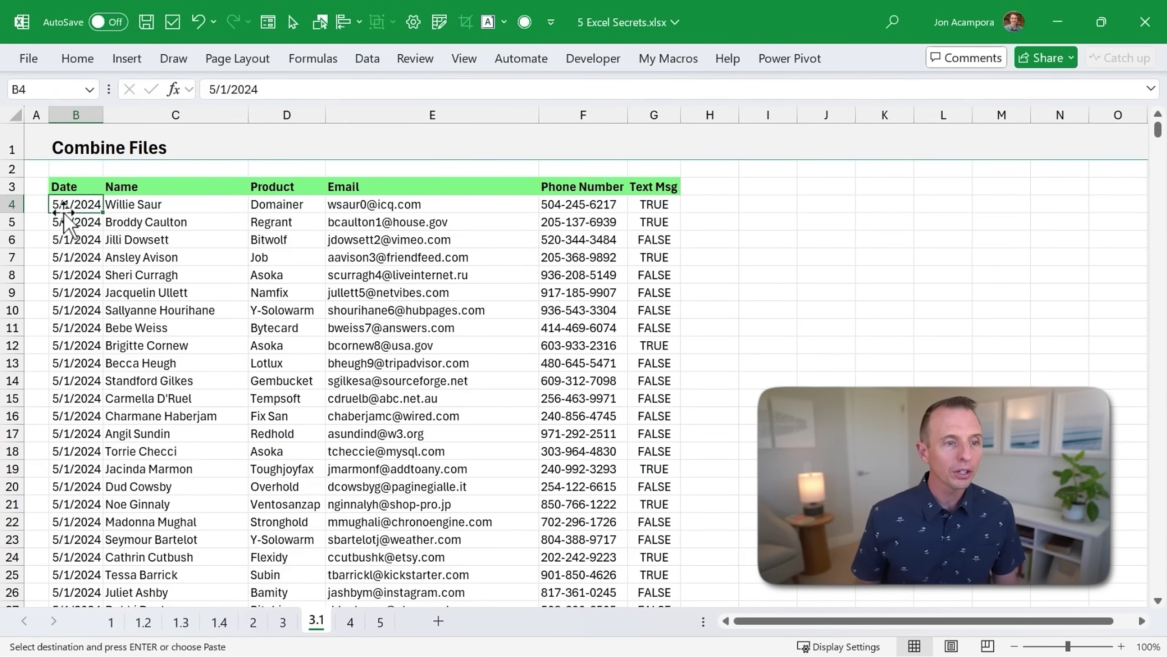
key(ctrl+Down)
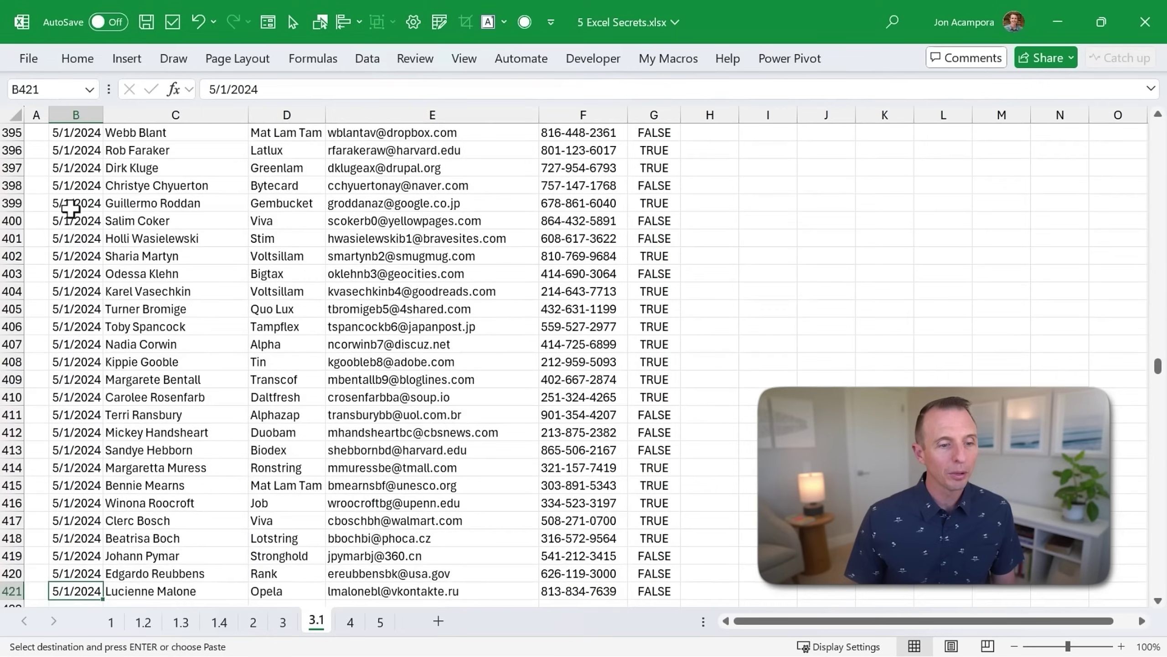
scroll(70, 208, down, 2)
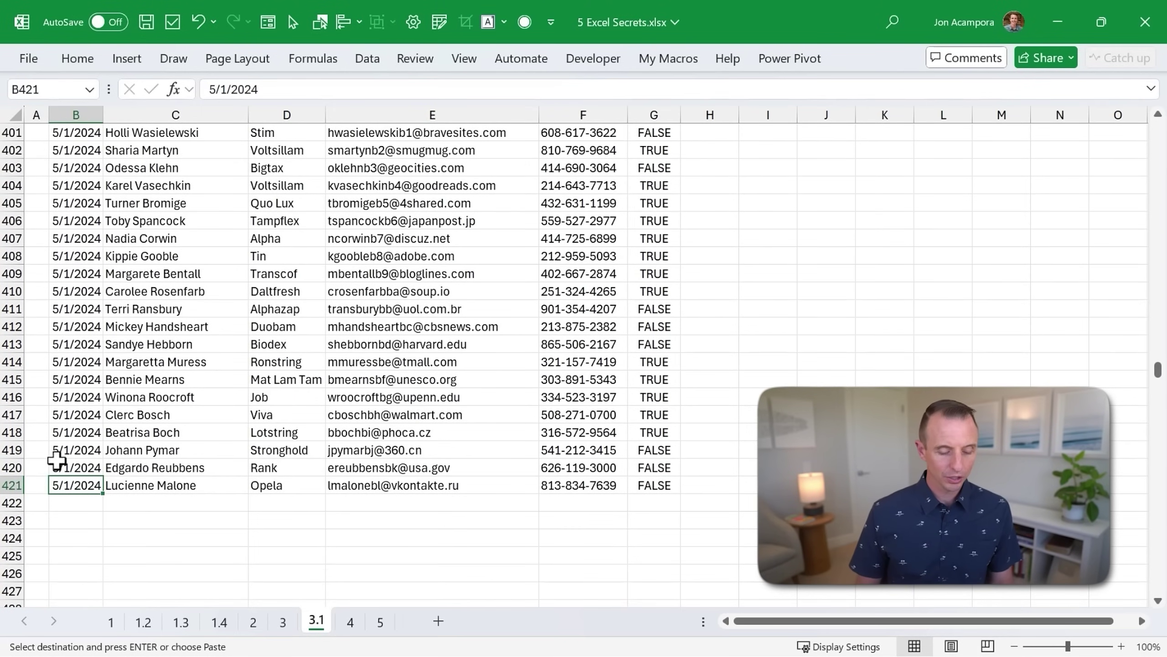
key(Down)
key(ctrl+v)
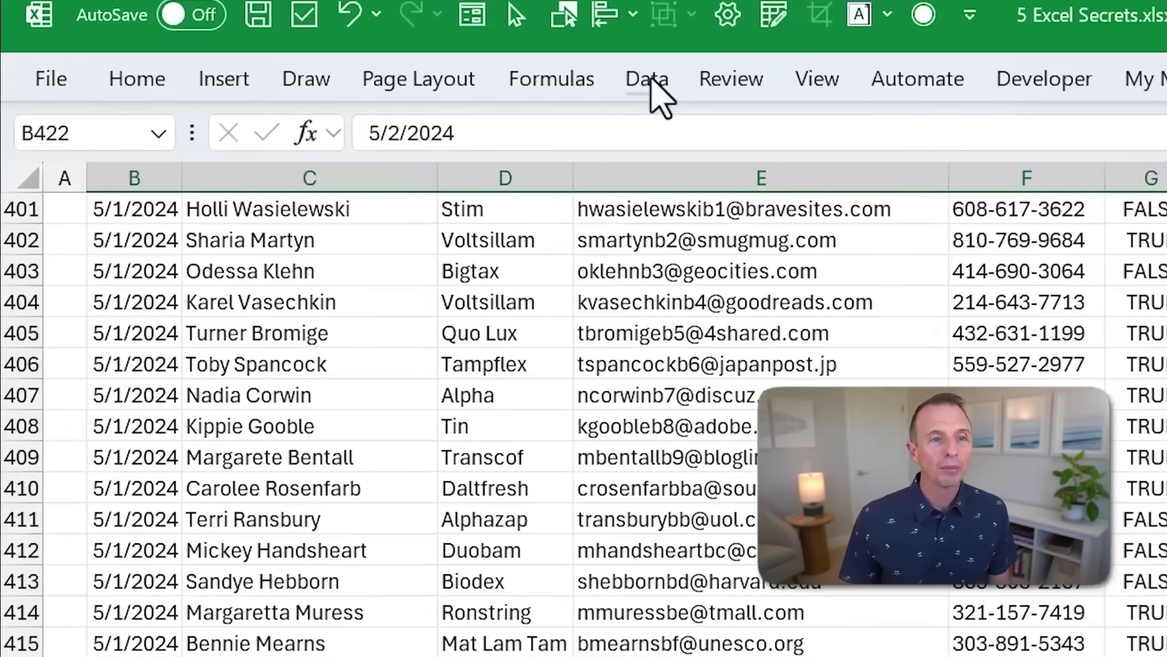
- Get data from a folder, choosing the Leads folder inside Blog Post Assets as the source
click(369, 58)
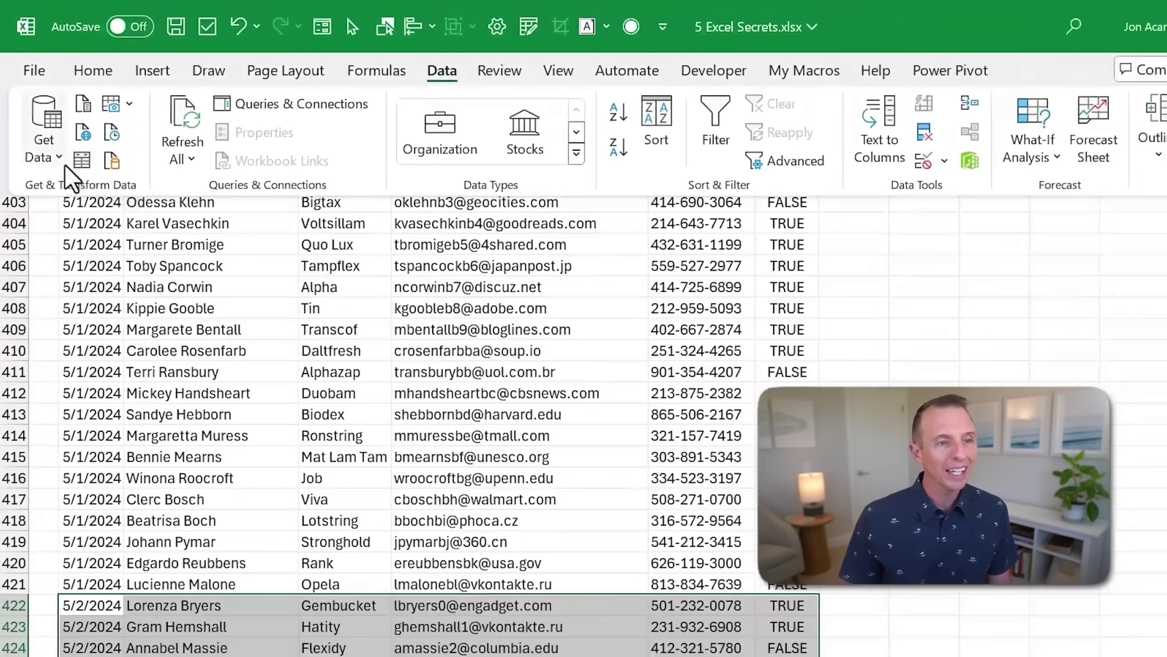
click(52, 152)
mouse_move(116, 189)
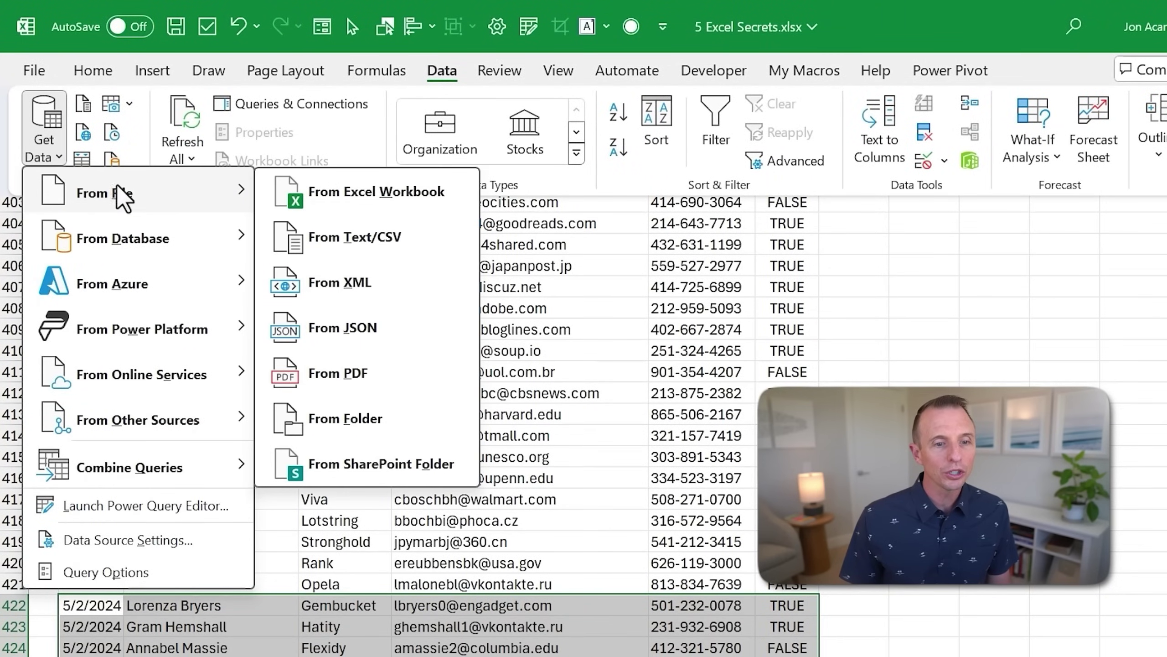
click(350, 424)
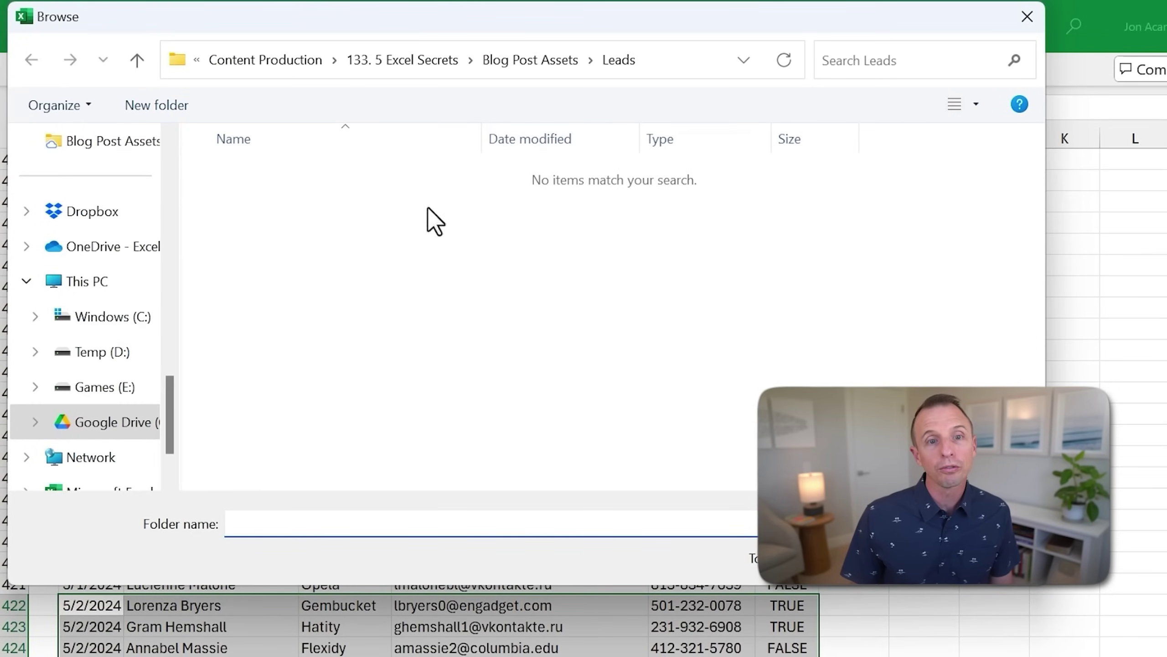
click(521, 65)
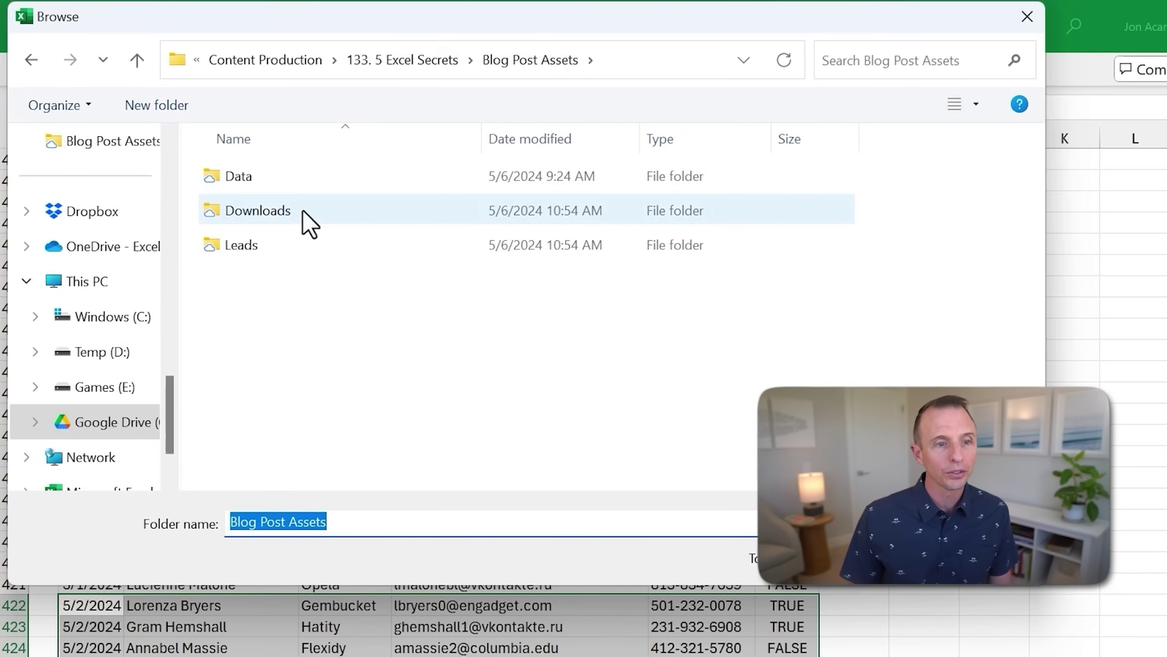
double_click(237, 246)
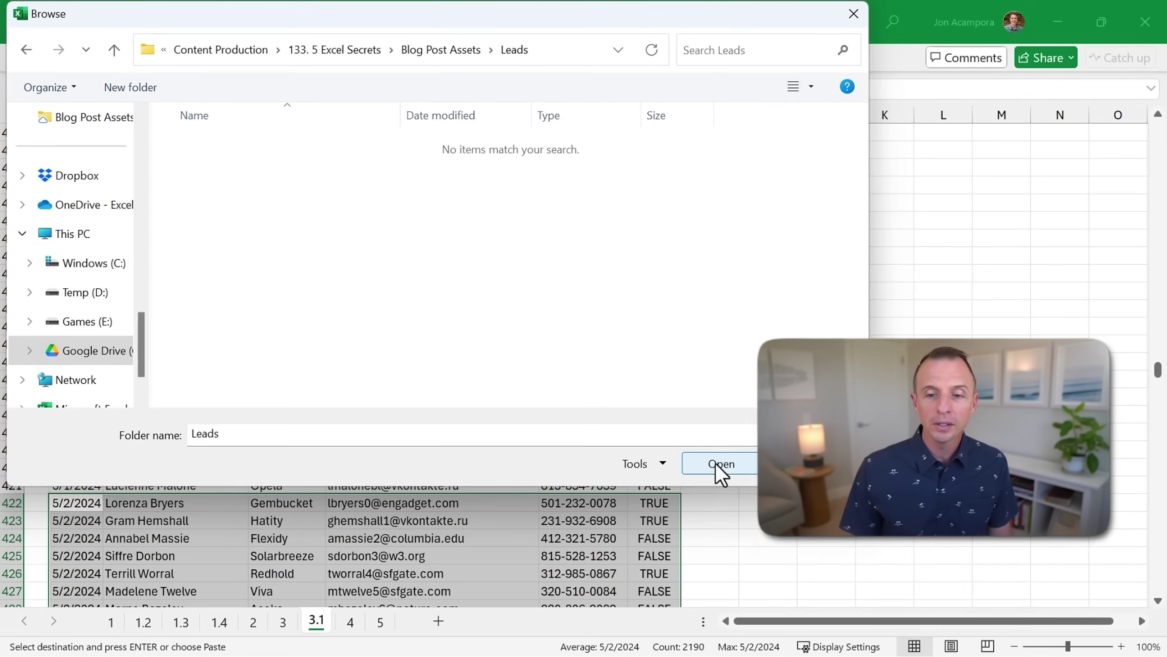
click(717, 467)
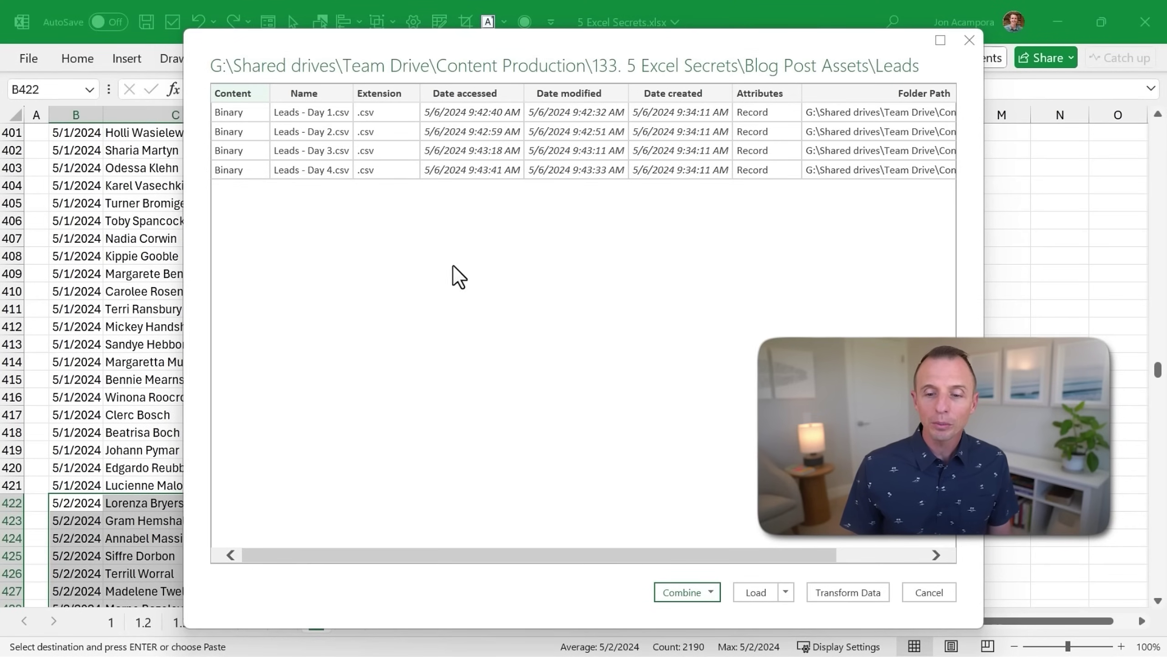
- Combine and transform the folder's CSV files, using the first file as the sample and a comma delimiter
click(709, 592)
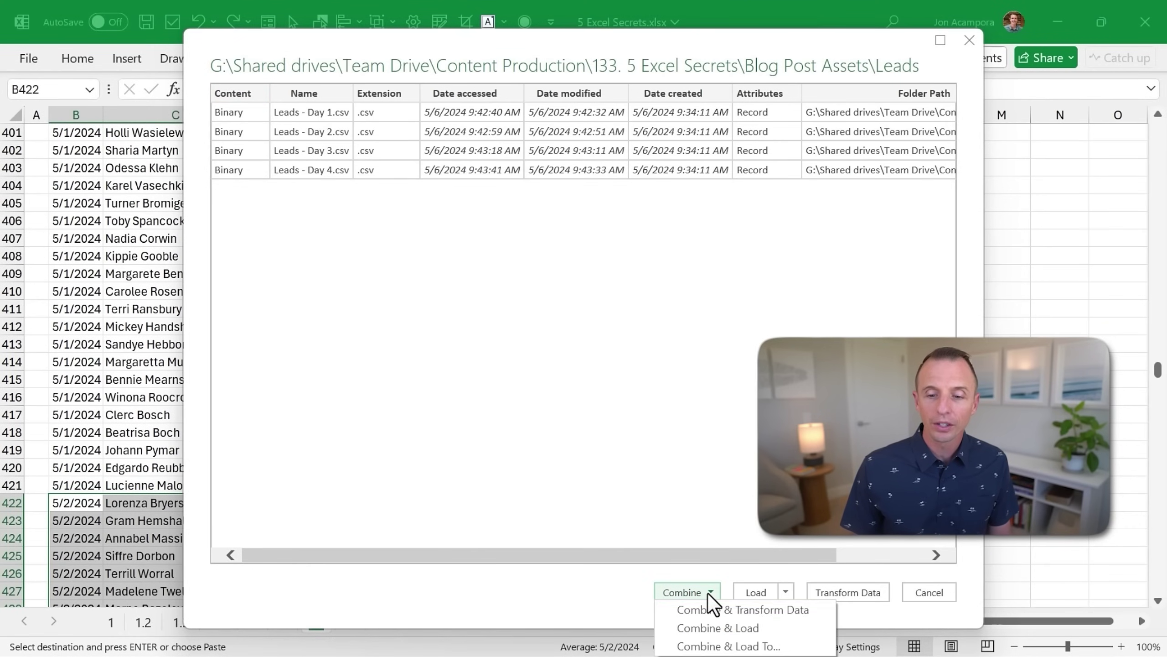
click(714, 610)
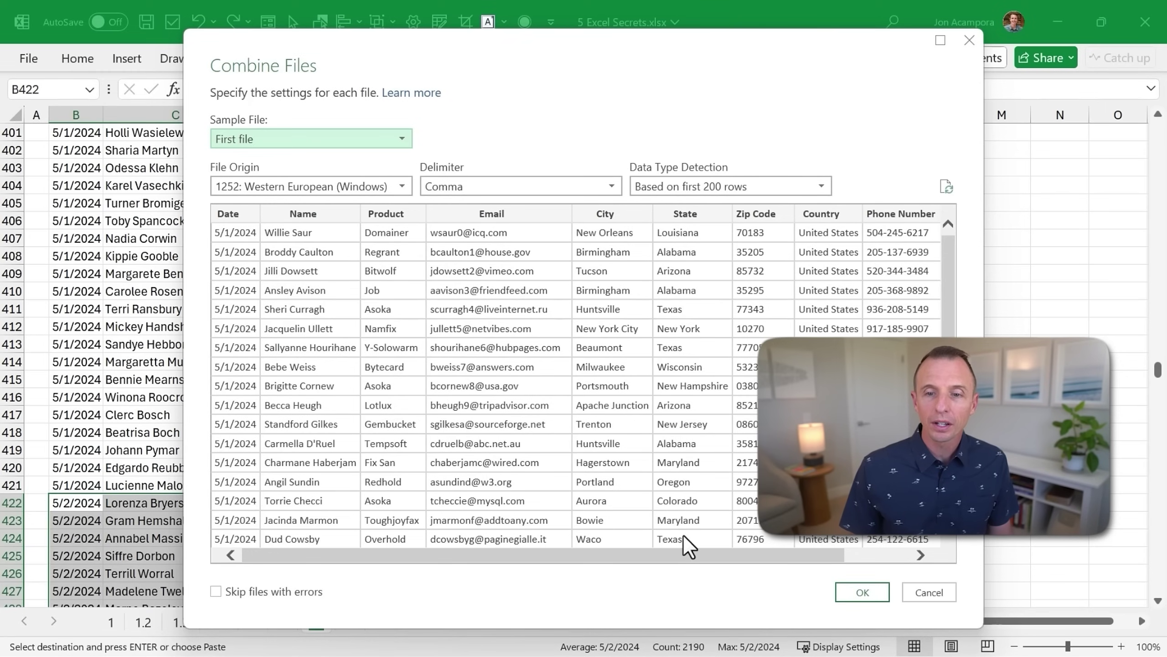
click(859, 593)
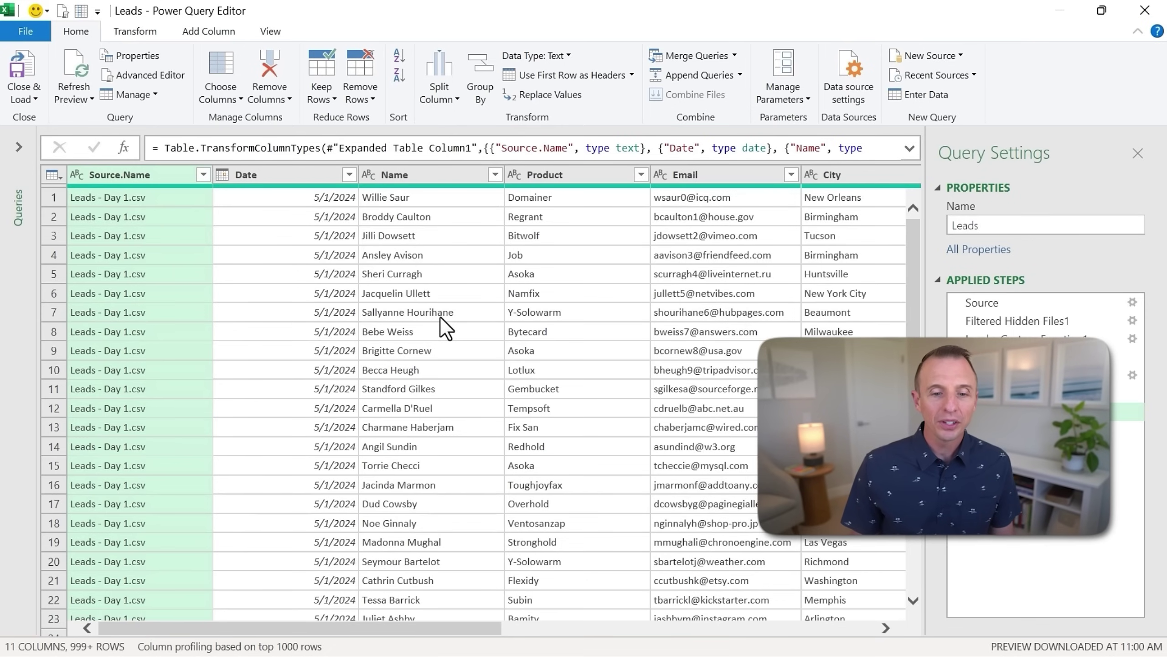
- Remove the City, State, Zip Code and Country columns from the combined Leads query
drag(432, 630, 683, 632)
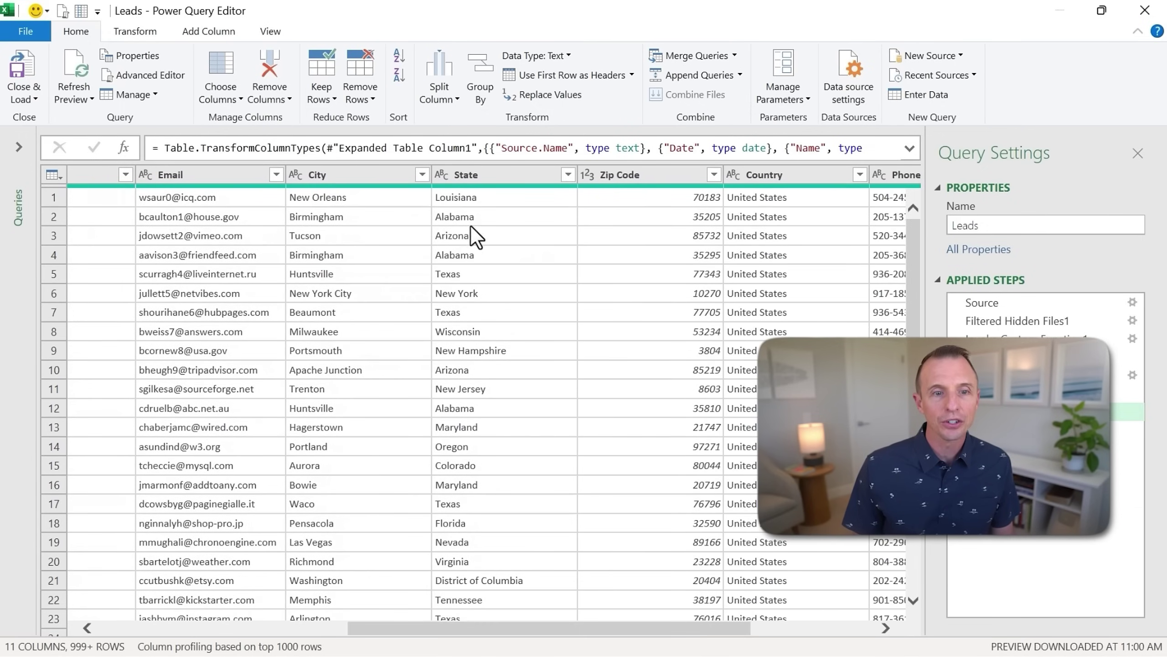
click(362, 173)
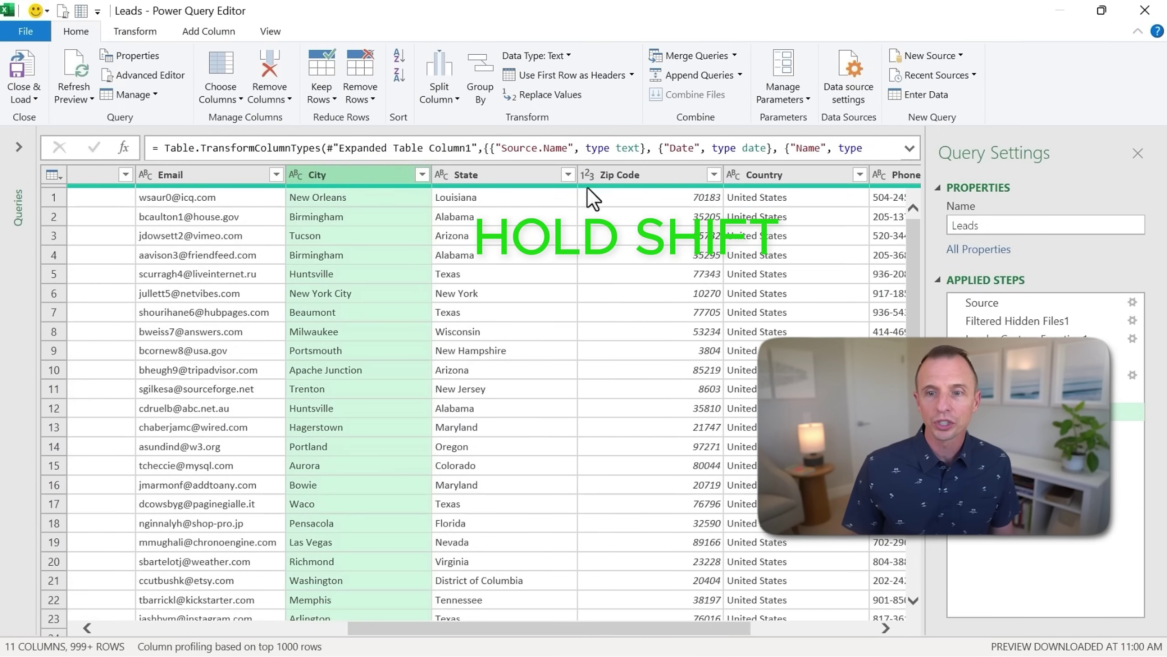
shift+click(801, 173)
right_click(802, 173)
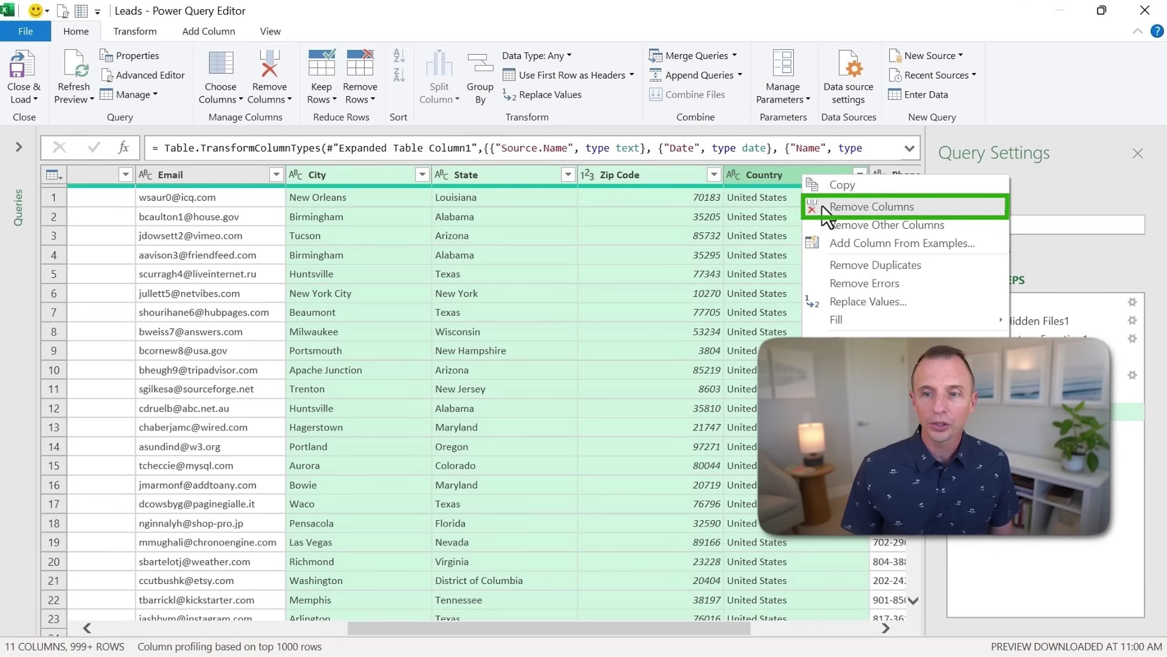
click(822, 206)
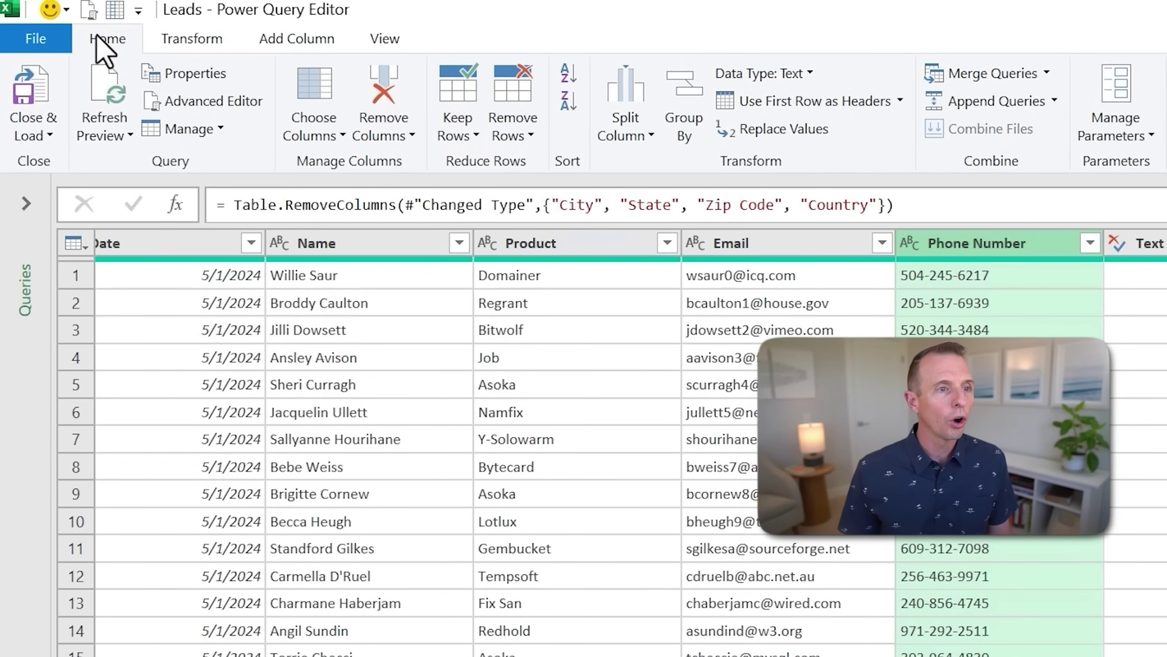
- Close the query and load it to a worksheet, and check which files the Source.Name filter lists
click(32, 106)
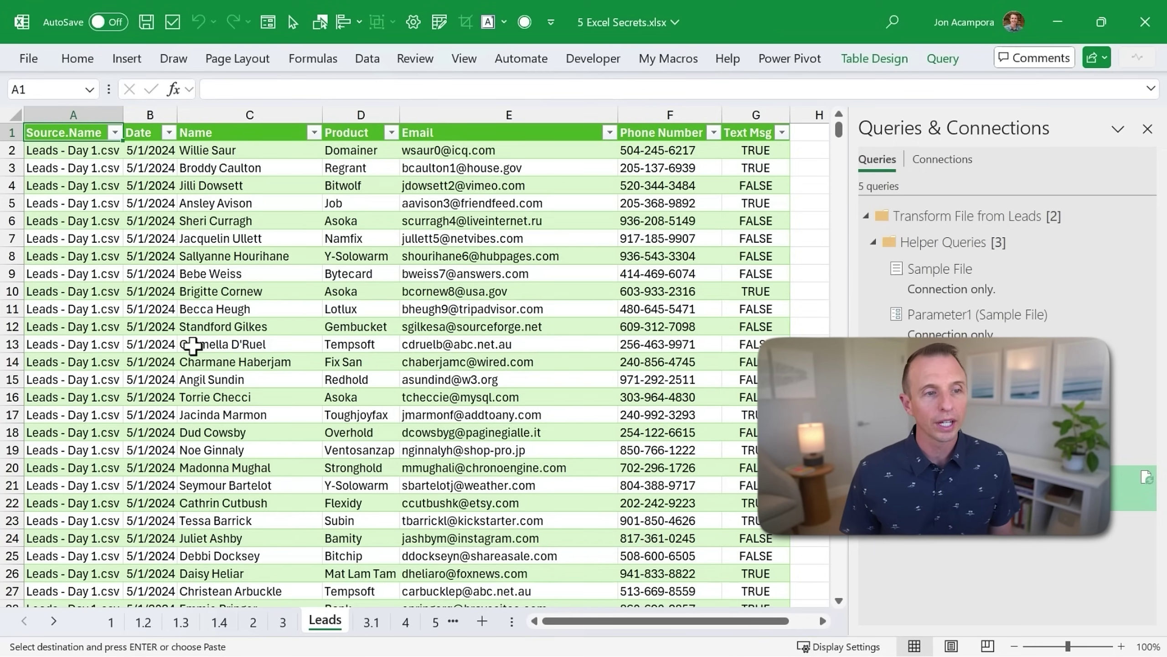
click(115, 132)
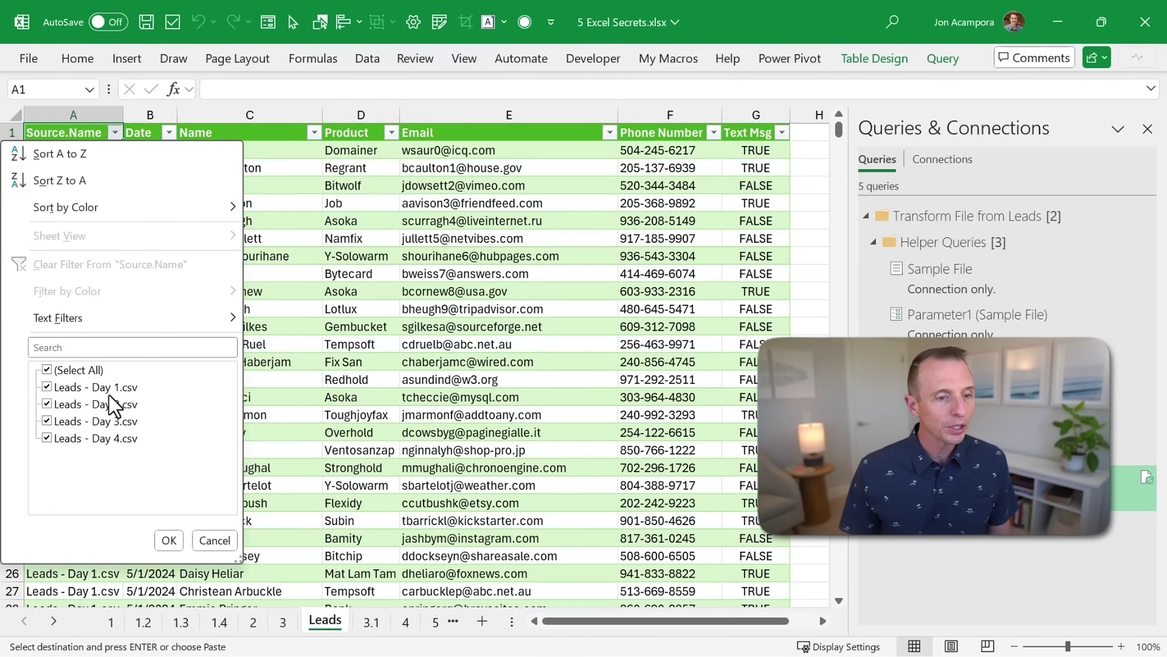
click(208, 544)
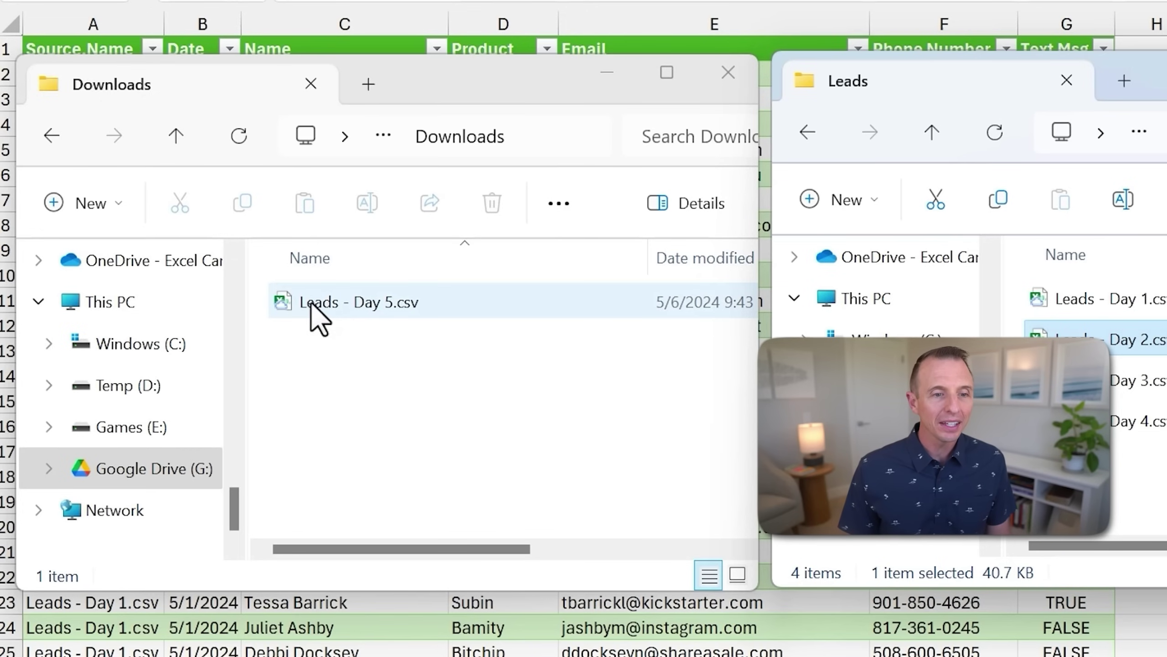
- Move Leads - Day 5.csv from the Downloads folder into the Leads folder and return to the workbook
drag(310, 301, 973, 416)
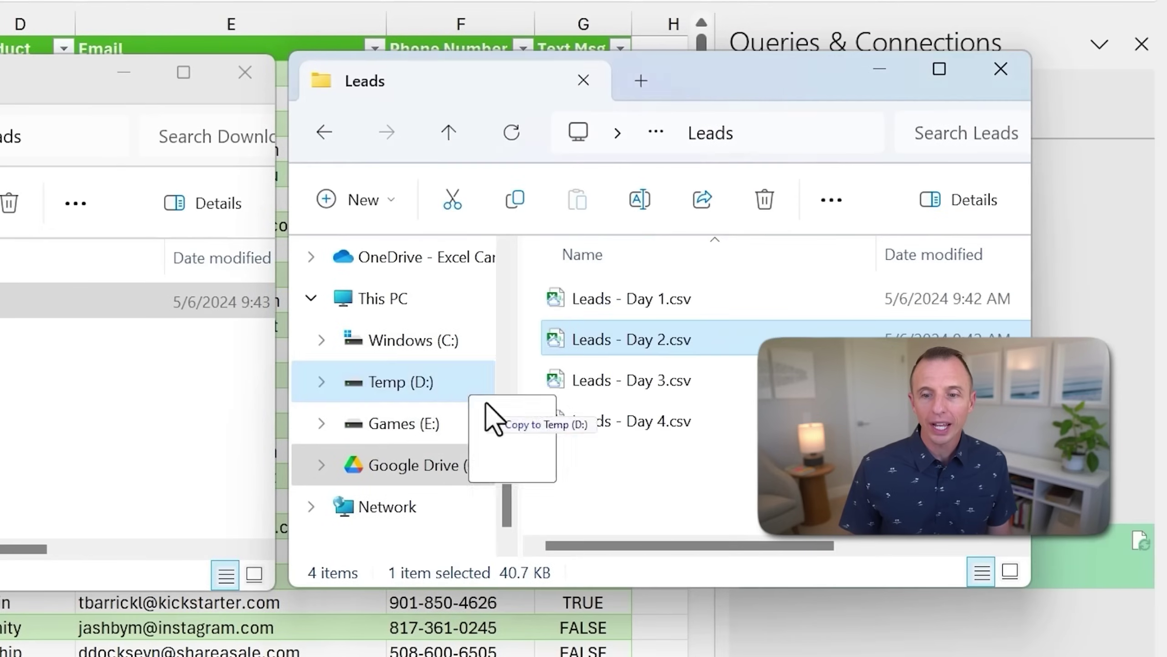
drag(486, 403, 614, 457)
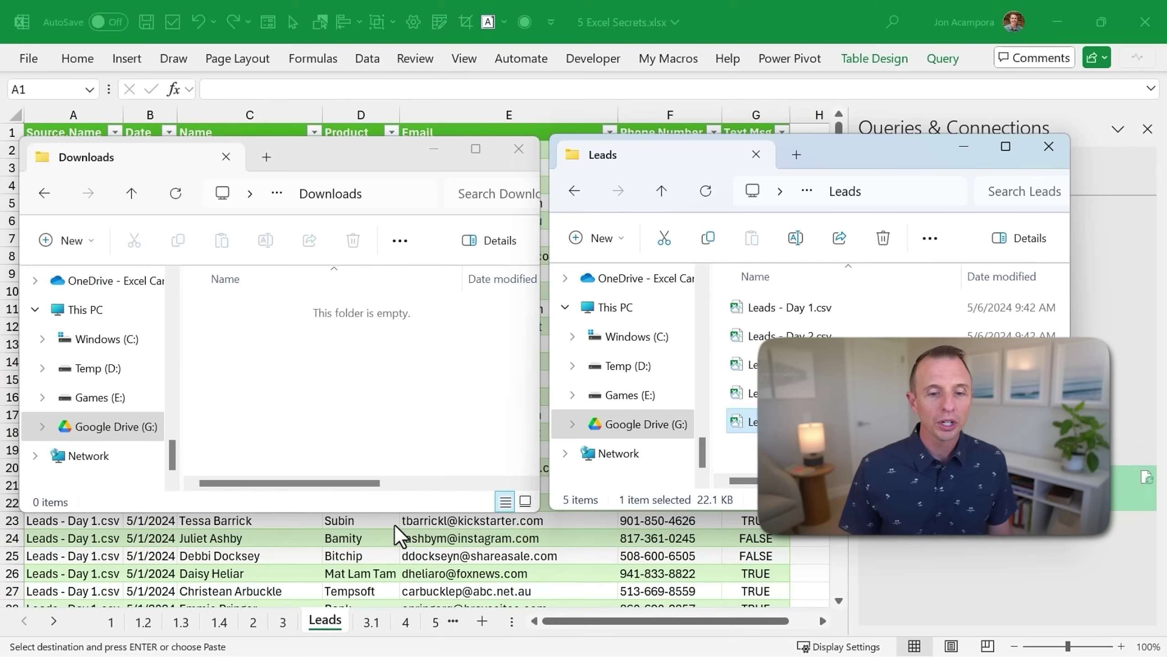
click(67, 609)
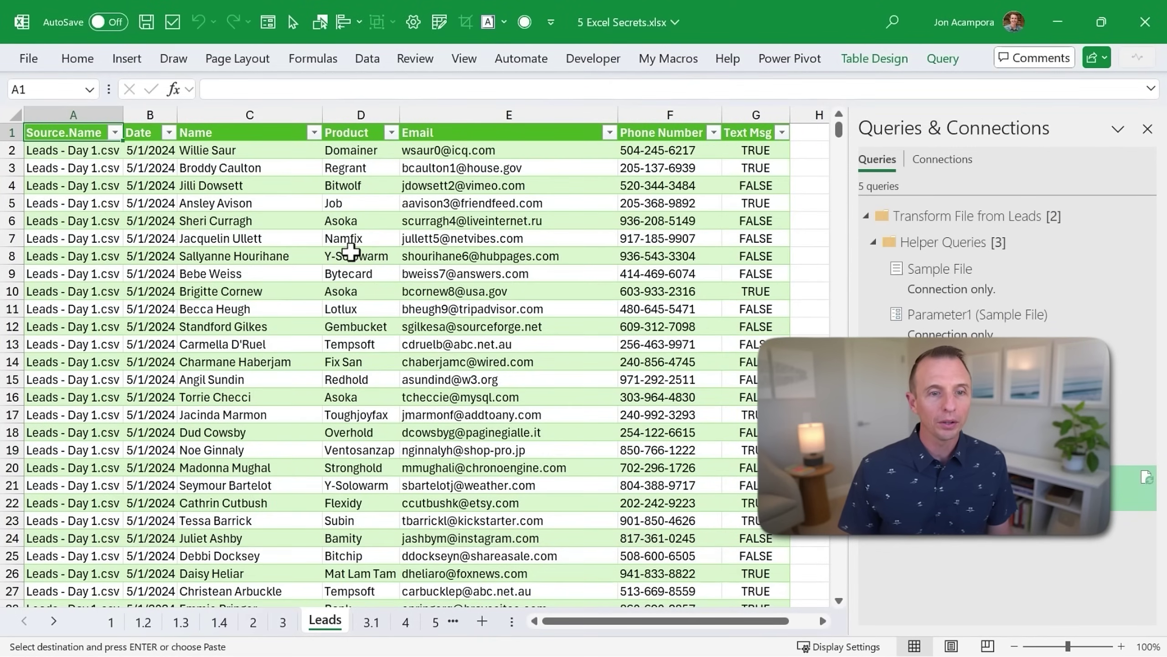
- Refresh the Leads table, and check its source files in the Source.Name filter and its last row
right_click(289, 183)
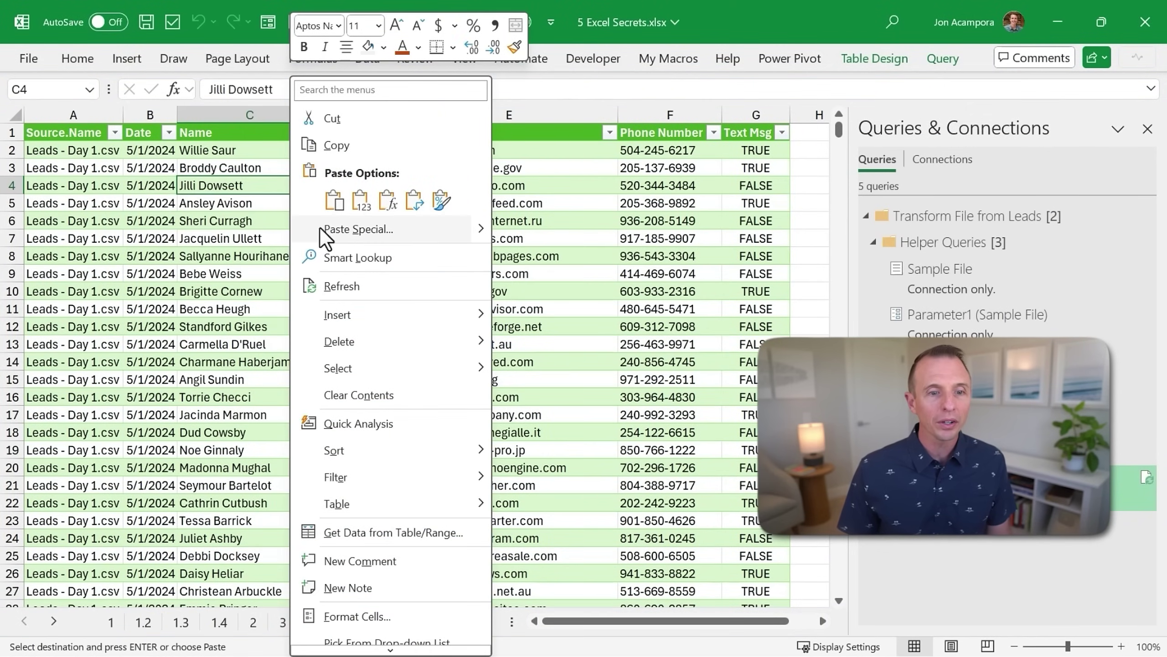
click(336, 285)
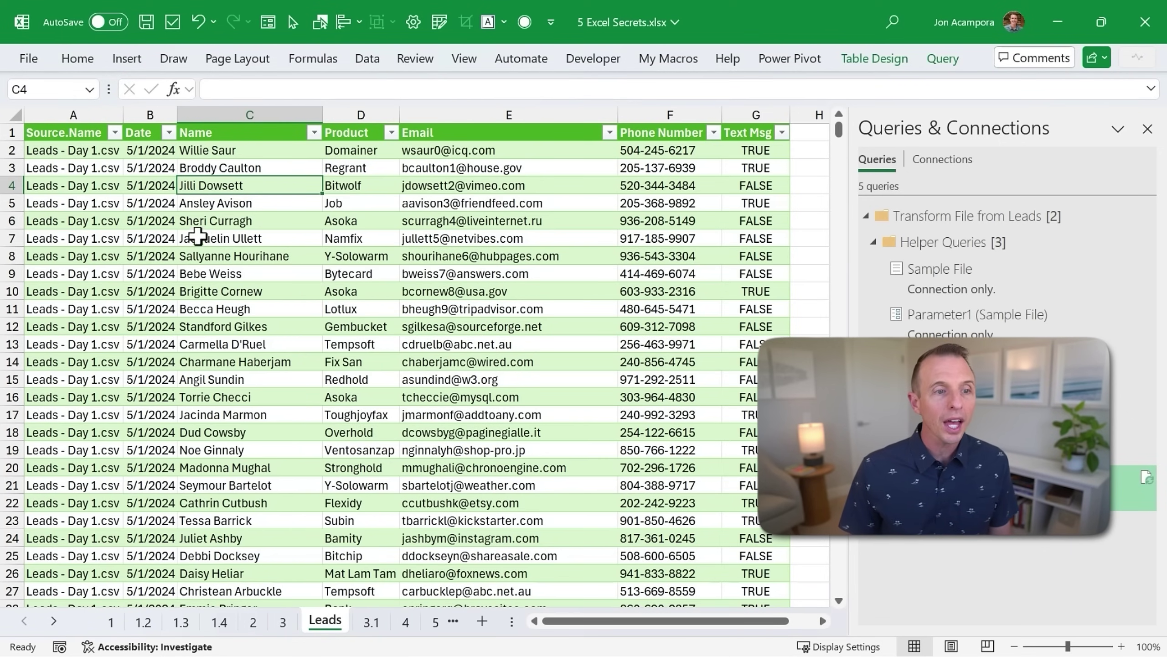
click(115, 132)
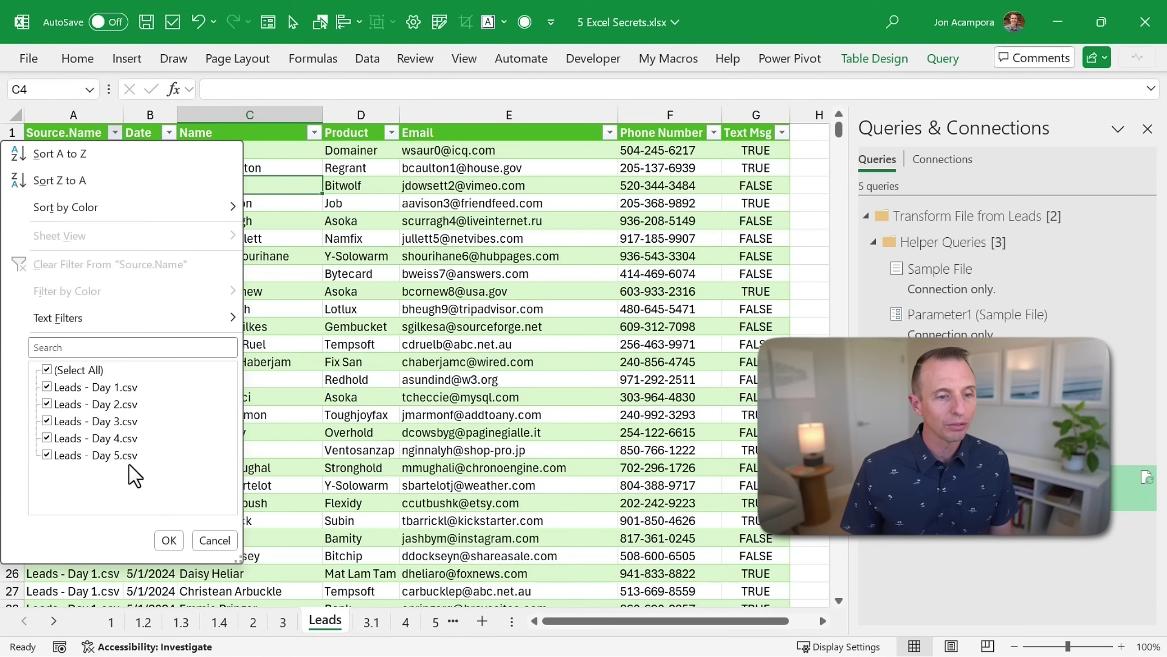
click(214, 540)
click(182, 409)
key(ctrl+Down)
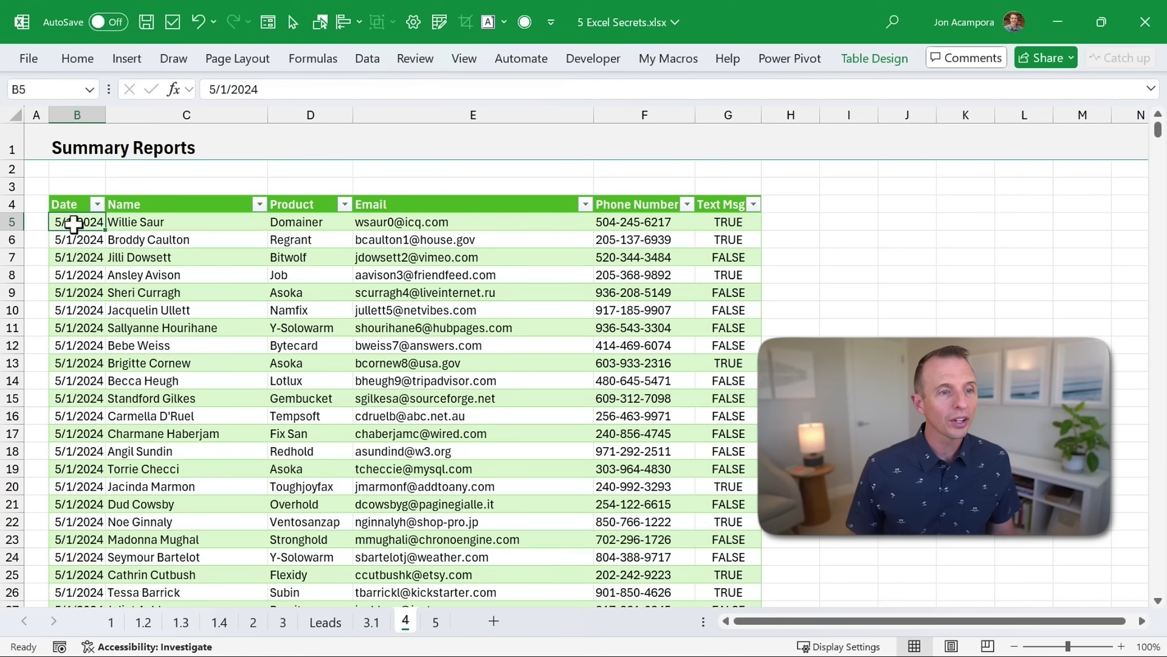
- Copy all the data of the Date column in the sheet 4 table and paste it at J5
click(79, 197)
key(ctrl+c)
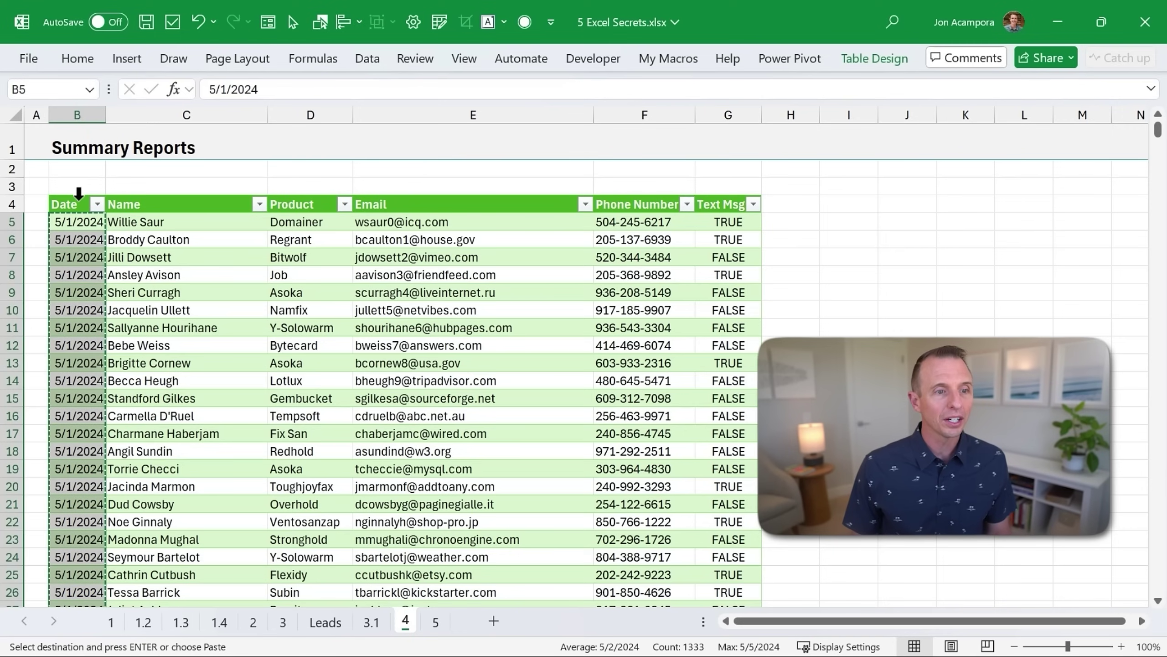
click(906, 223)
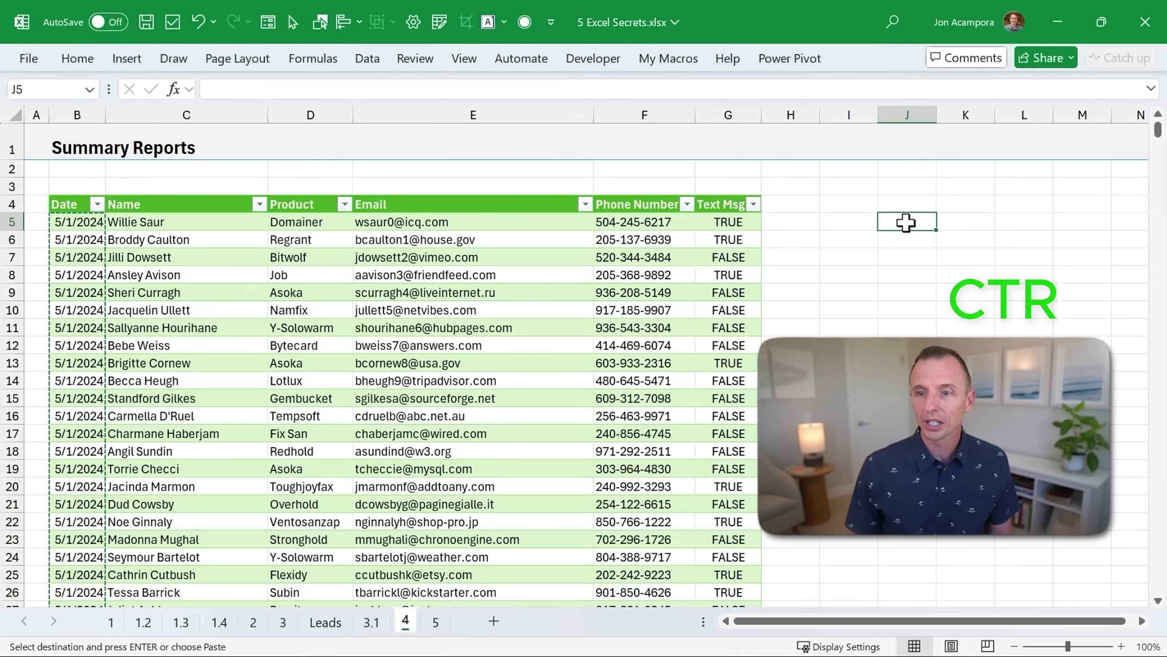
key(ctrl+v)
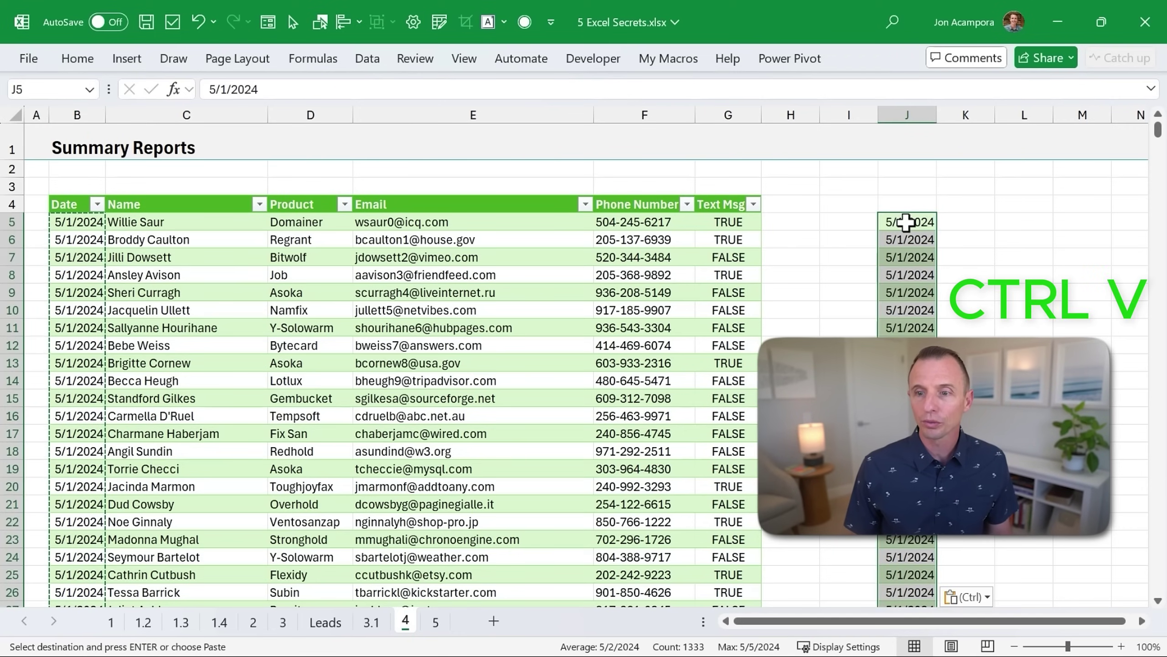
- Remove the duplicates from the pasted dates in column J and clear the leftover repeated date in J5
click(367, 59)
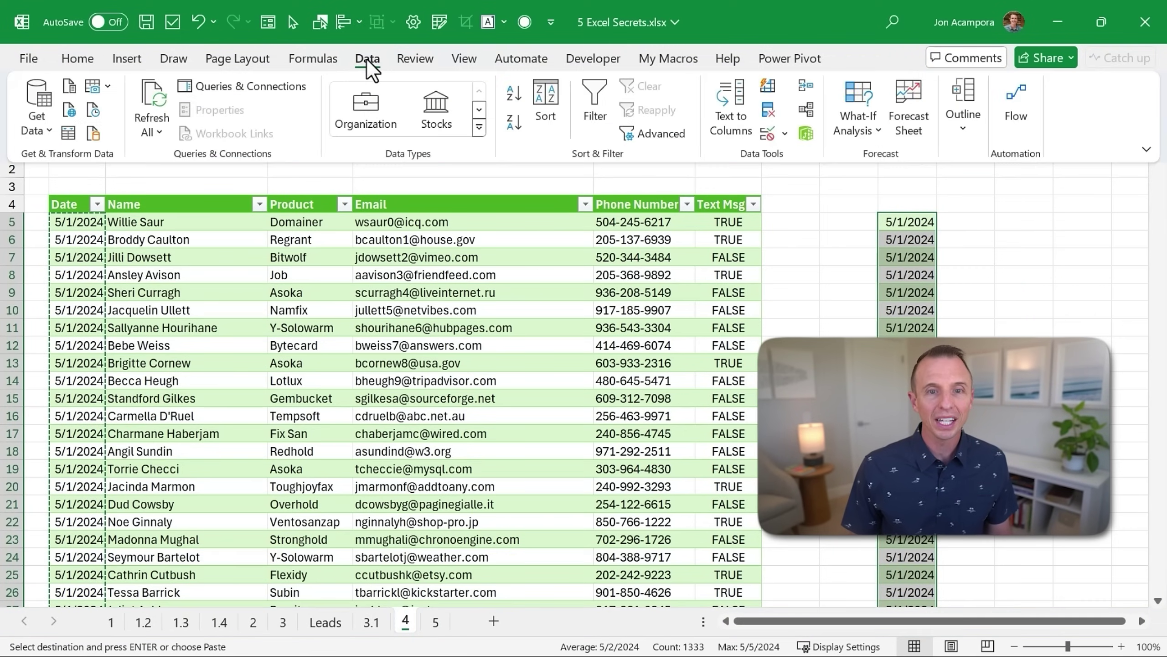
click(769, 108)
click(442, 389)
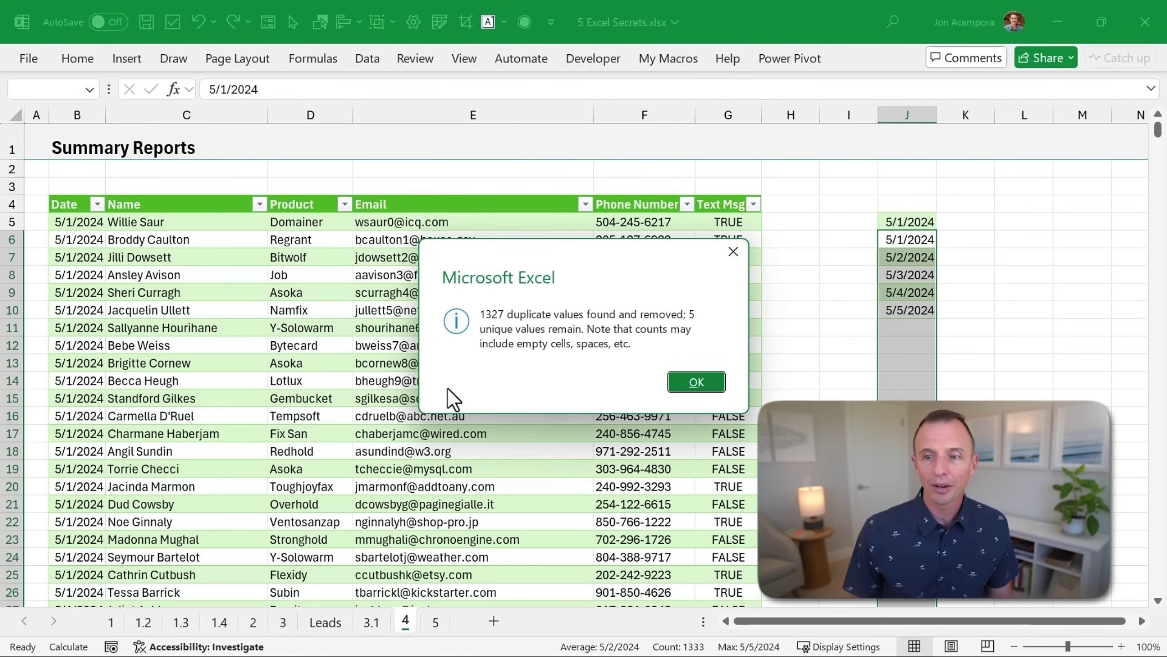
click(697, 382)
click(913, 205)
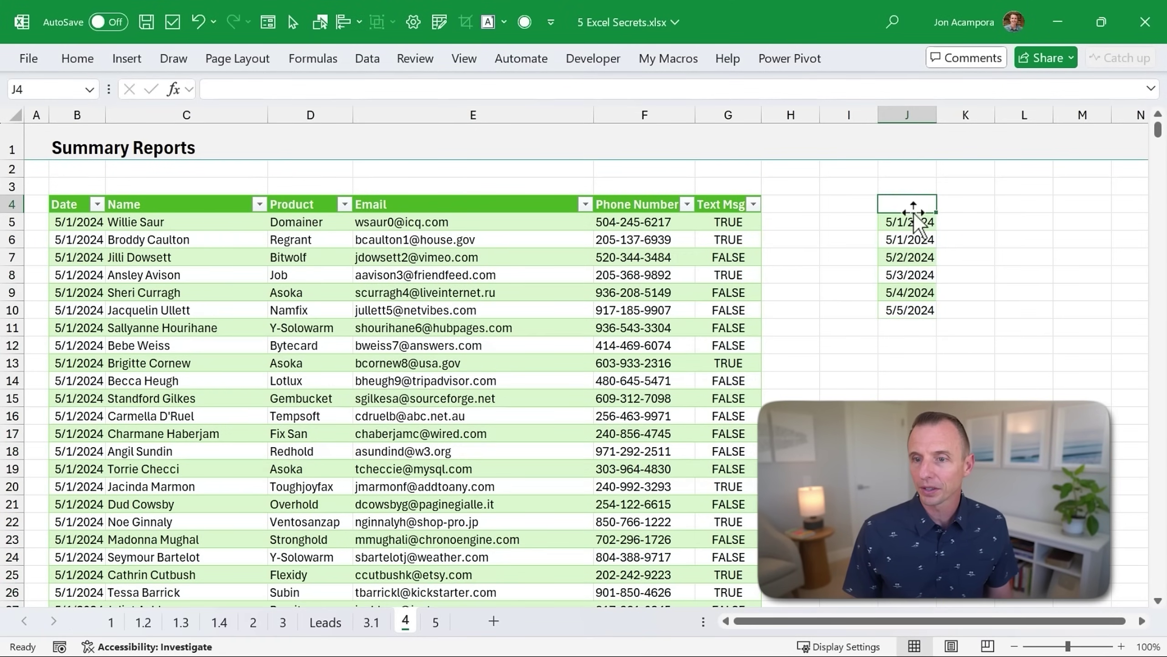
click(915, 223)
key(Delete)
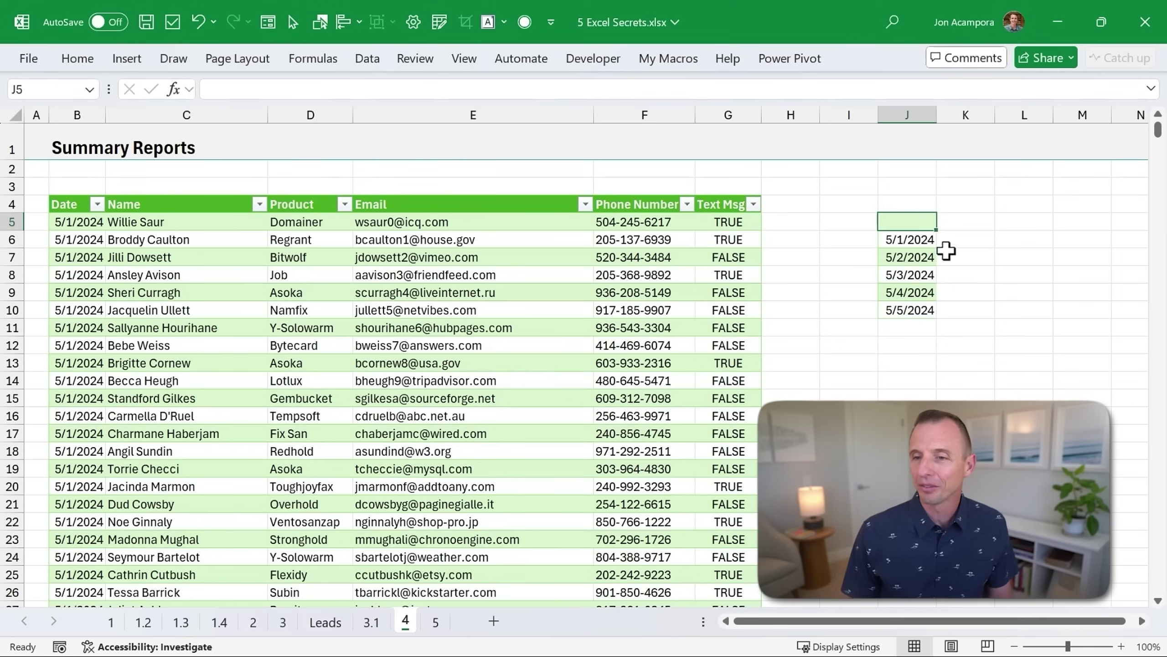
- Count the leads for each date with =COUNTIF(tblLeads[Date],J6) in K6 and fill the formula down to K10
click(948, 239)
text(=)
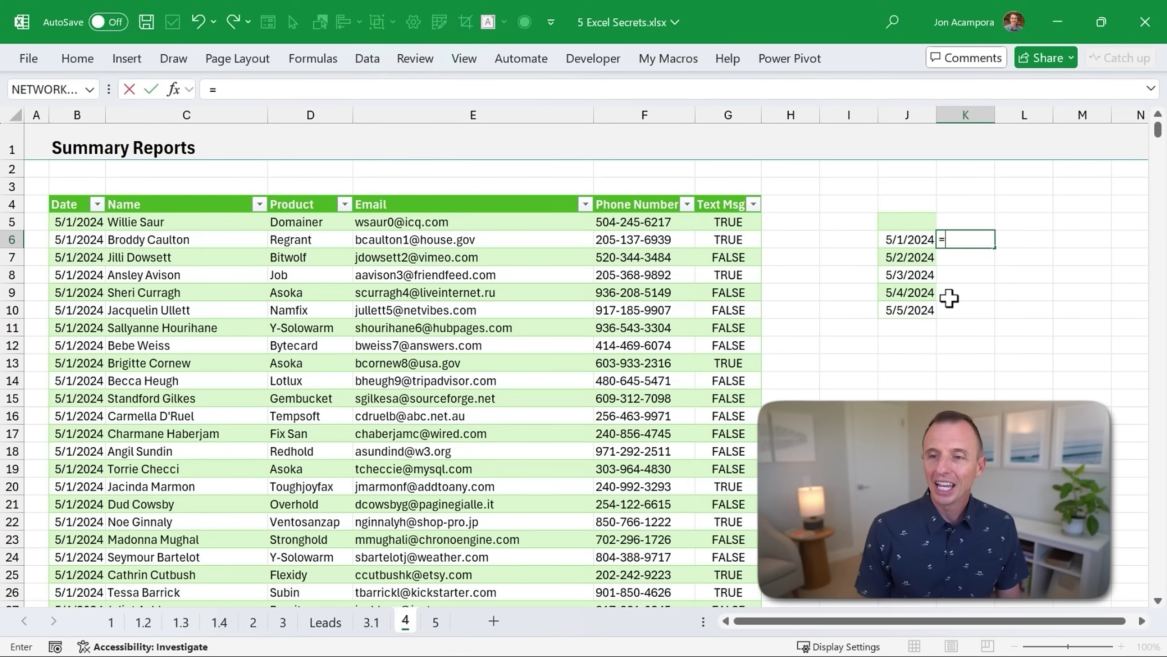
text(counti)
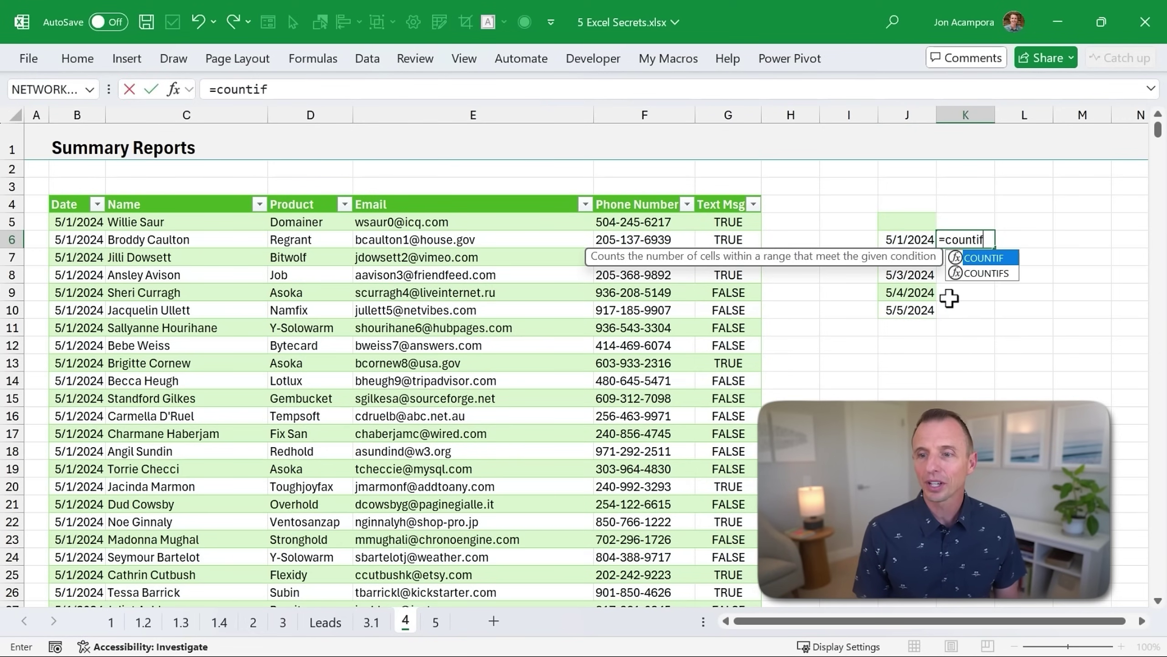
text(f)
key(Tab)
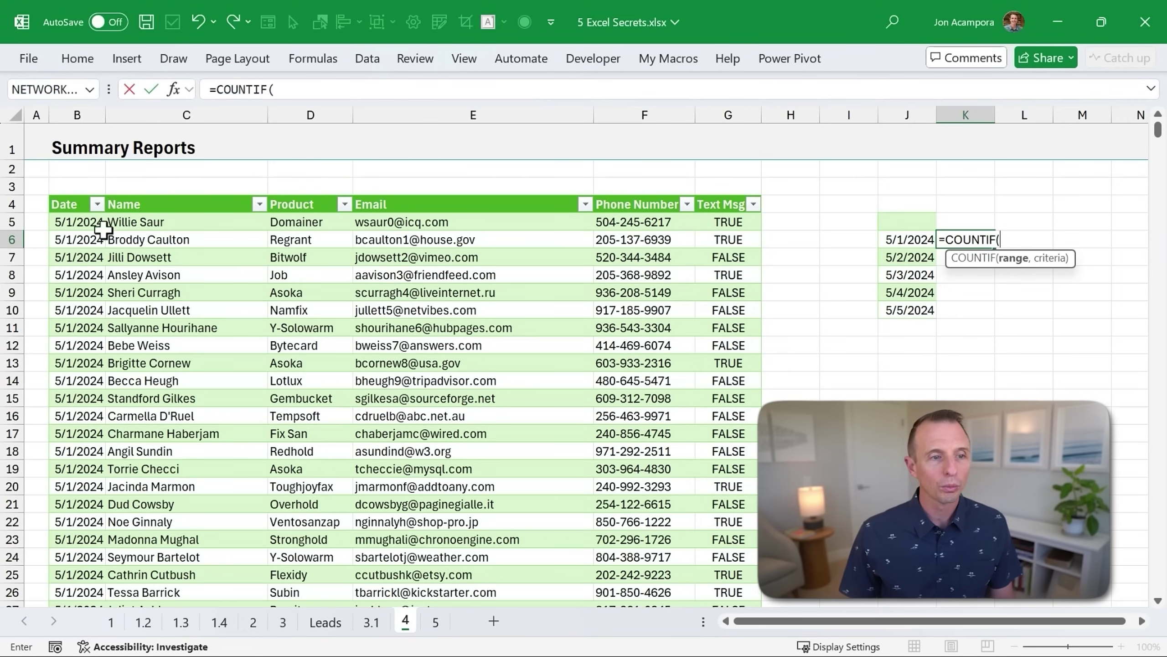
click(76, 199)
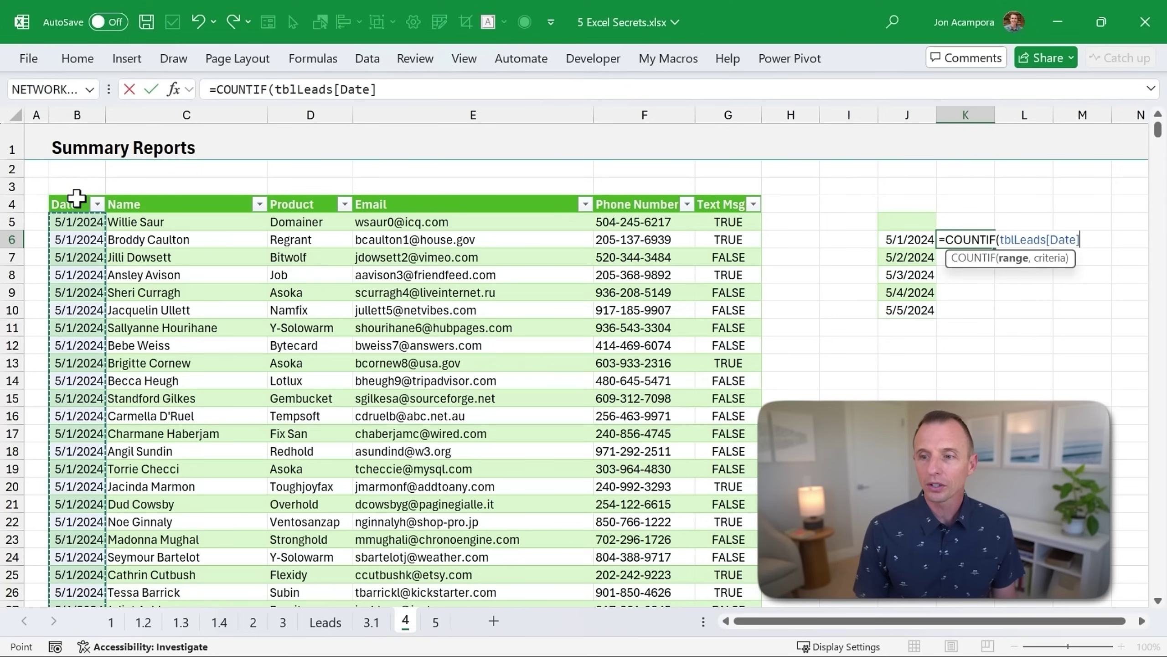
text(,)
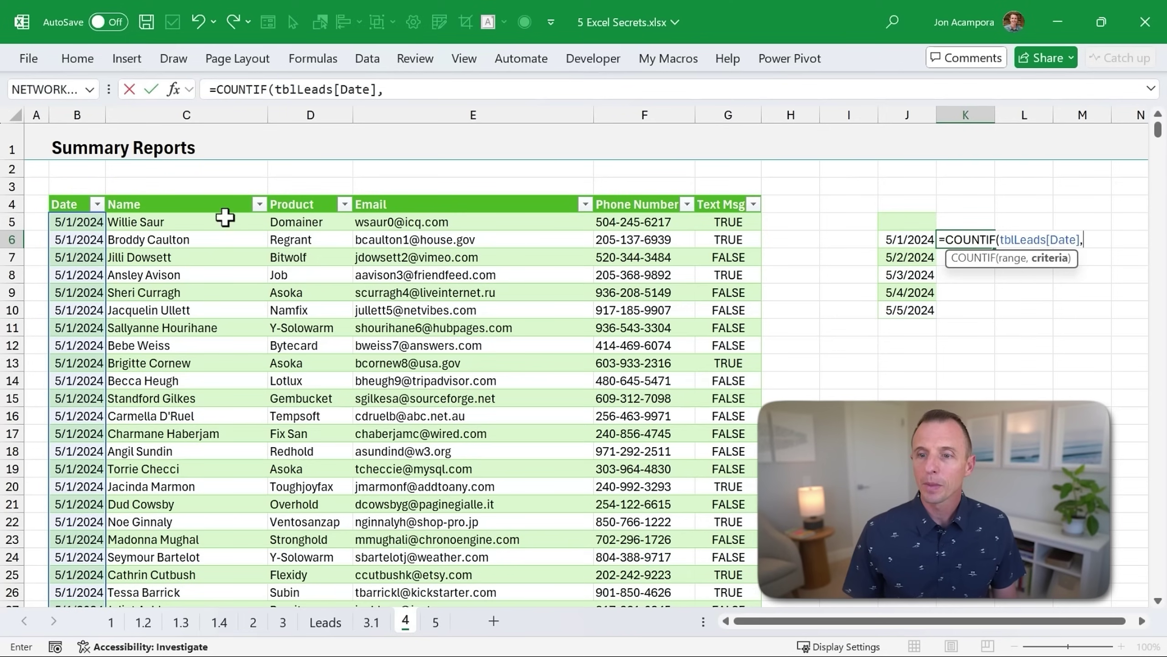
click(886, 238)
key(Return)
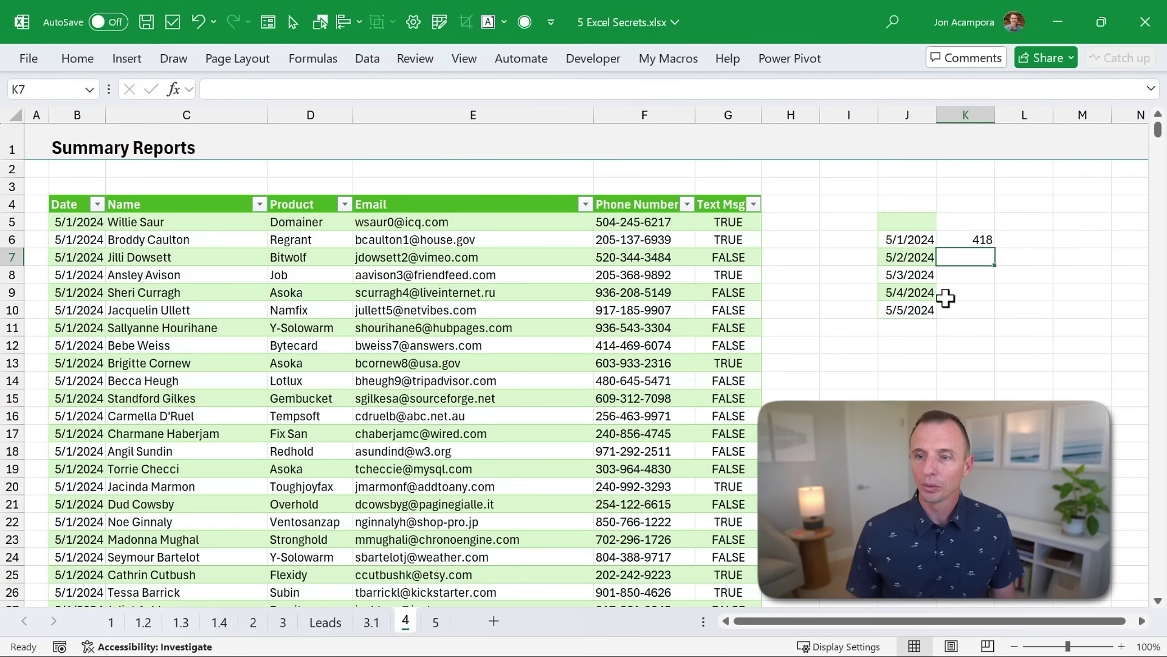
click(965, 239)
double_click(994, 247)
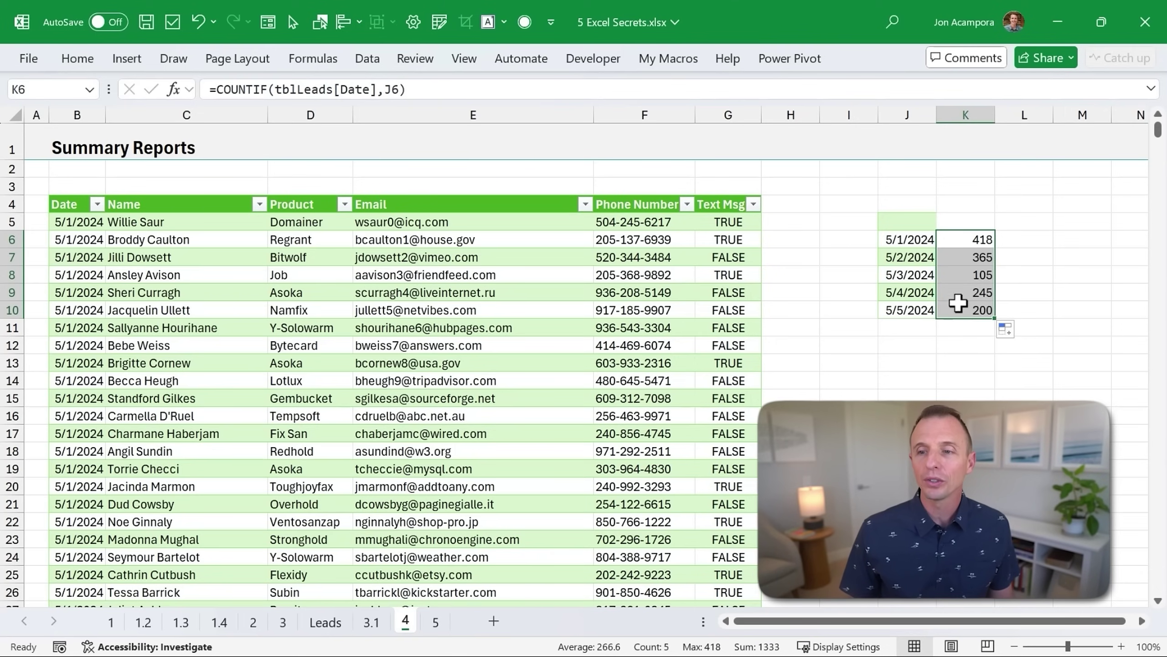
click(924, 239)
click(1018, 239)
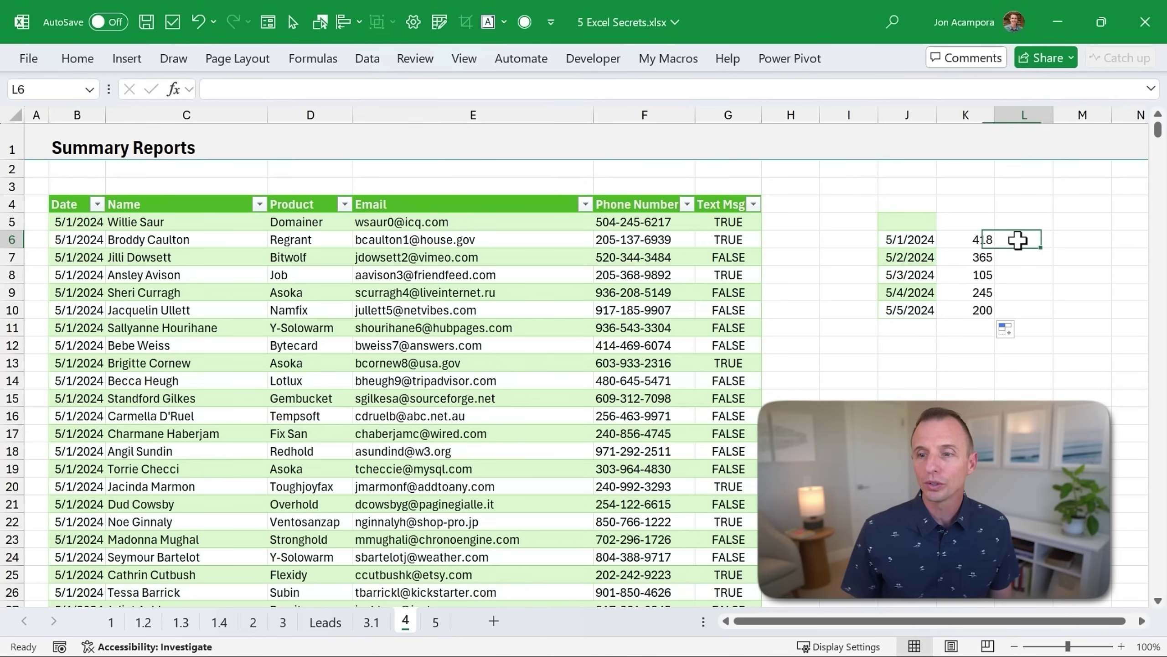
text(=uni)
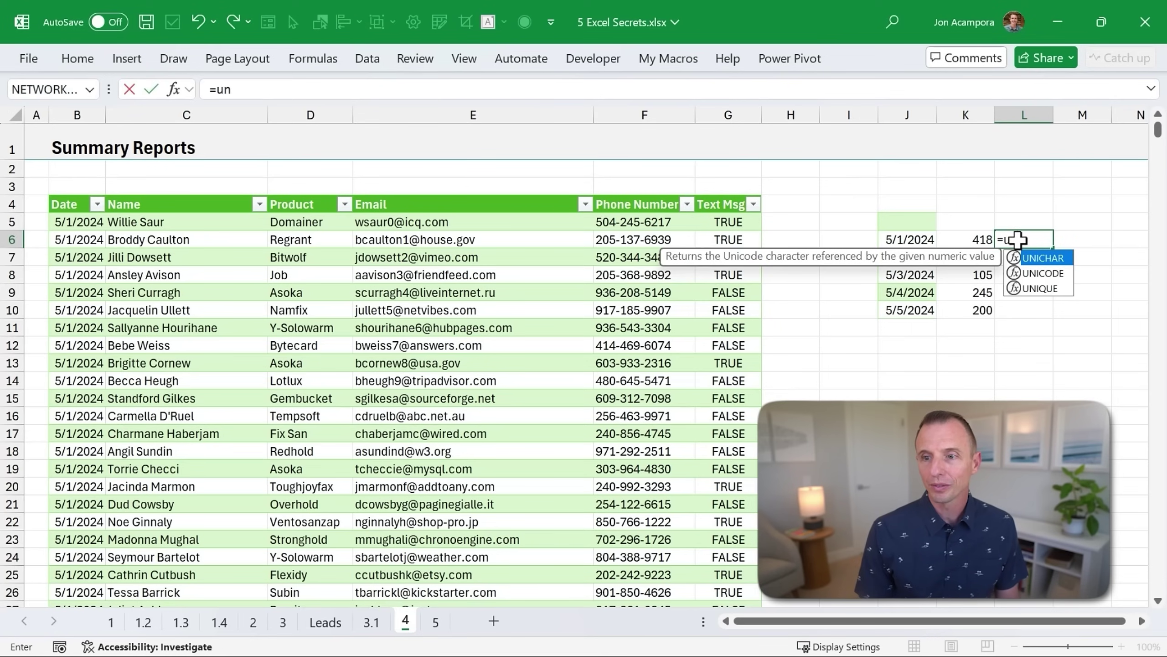
key(Down)
key(Down)
key(Tab)
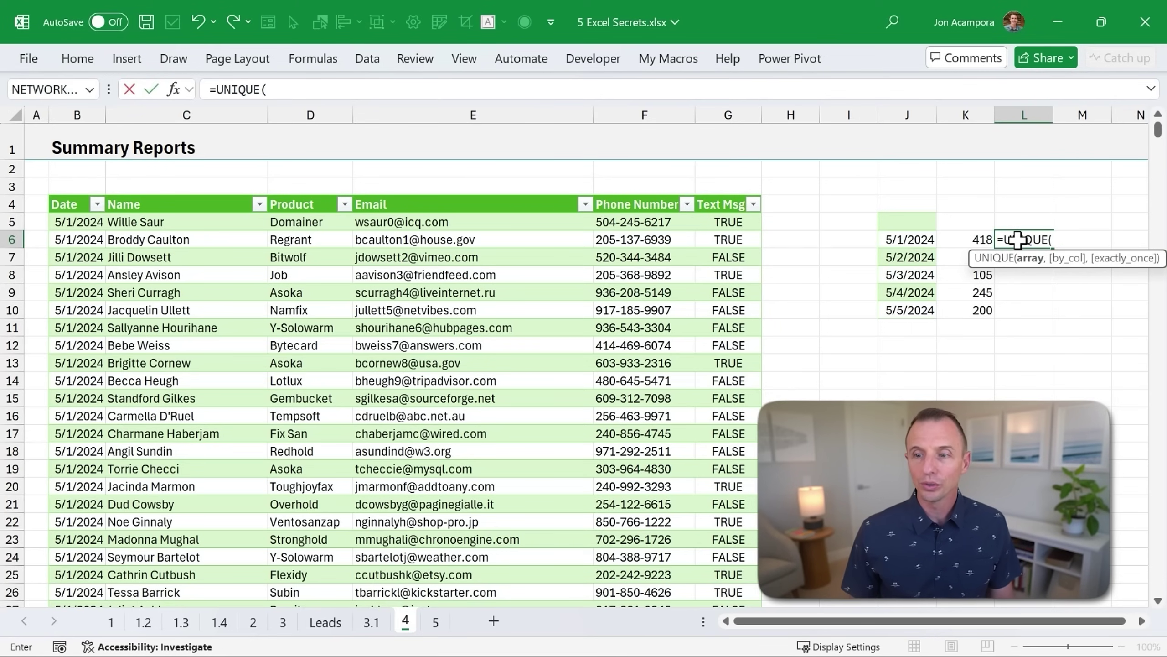
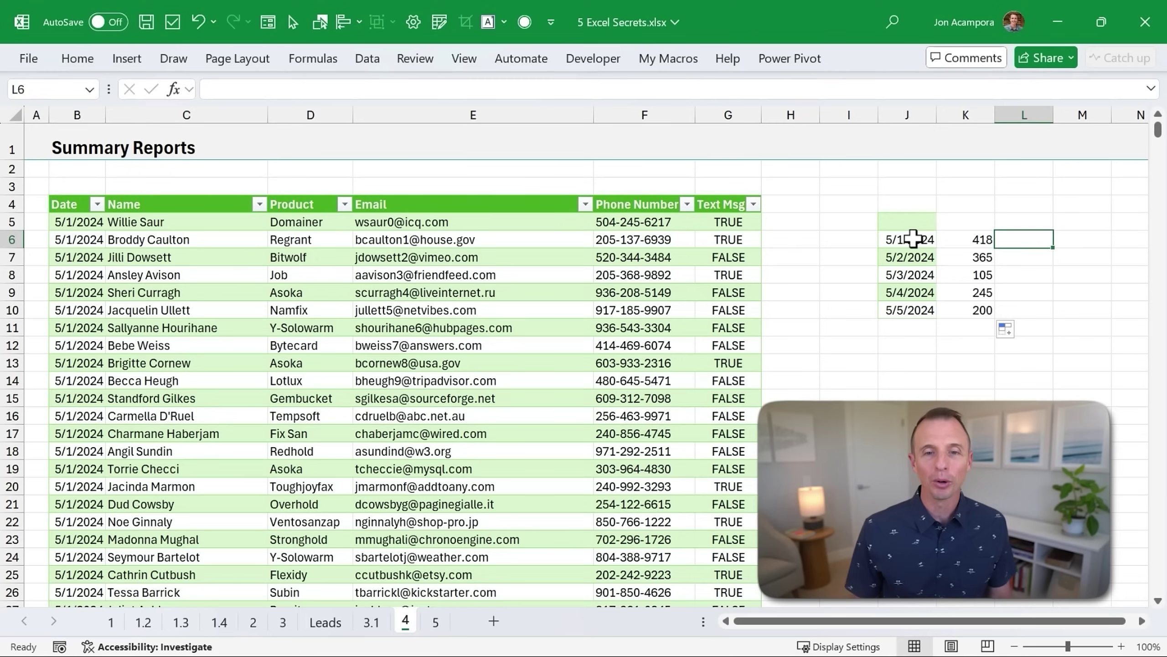
- Create a PivotTable from the tblLeads table on a new worksheet
click(178, 223)
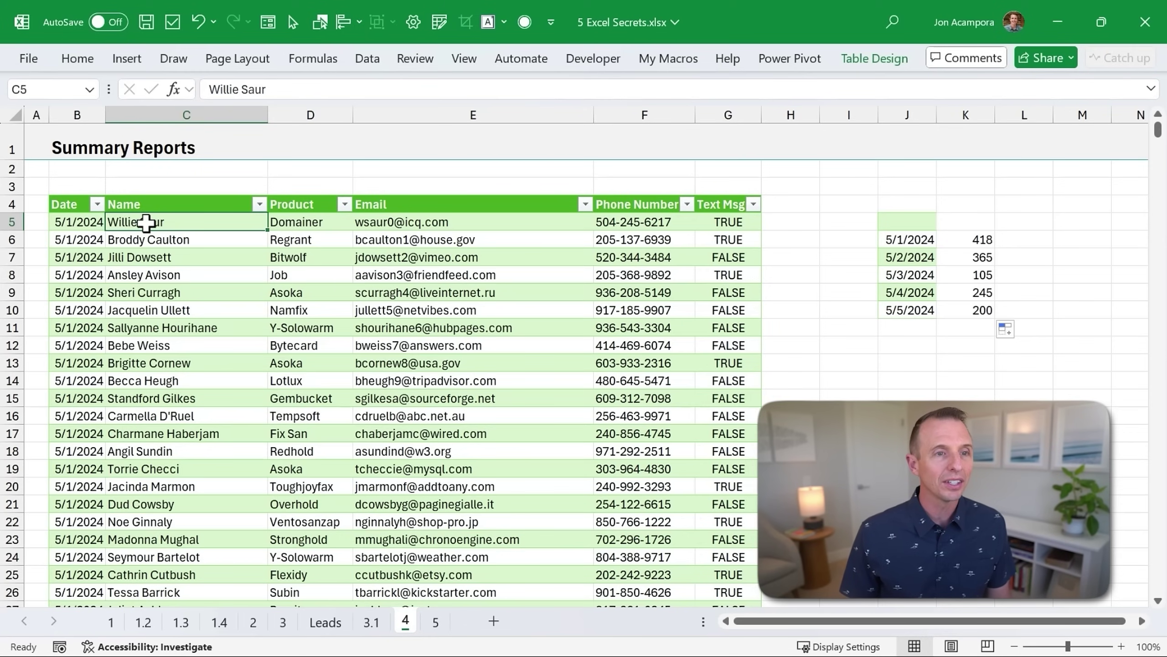
click(127, 59)
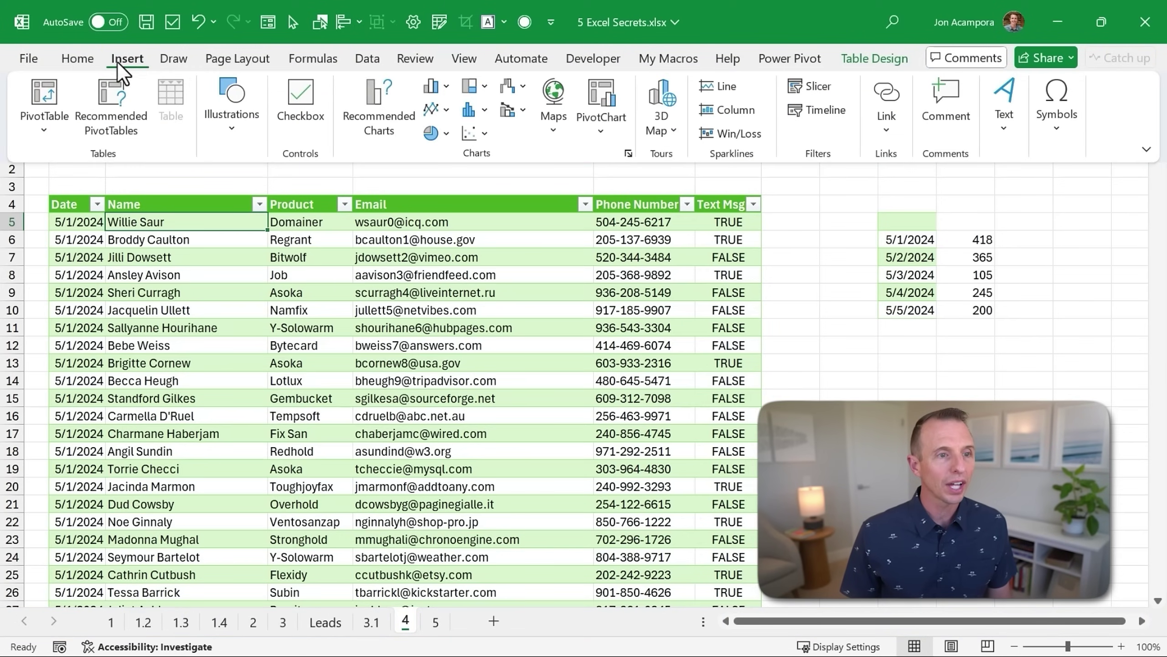
click(34, 93)
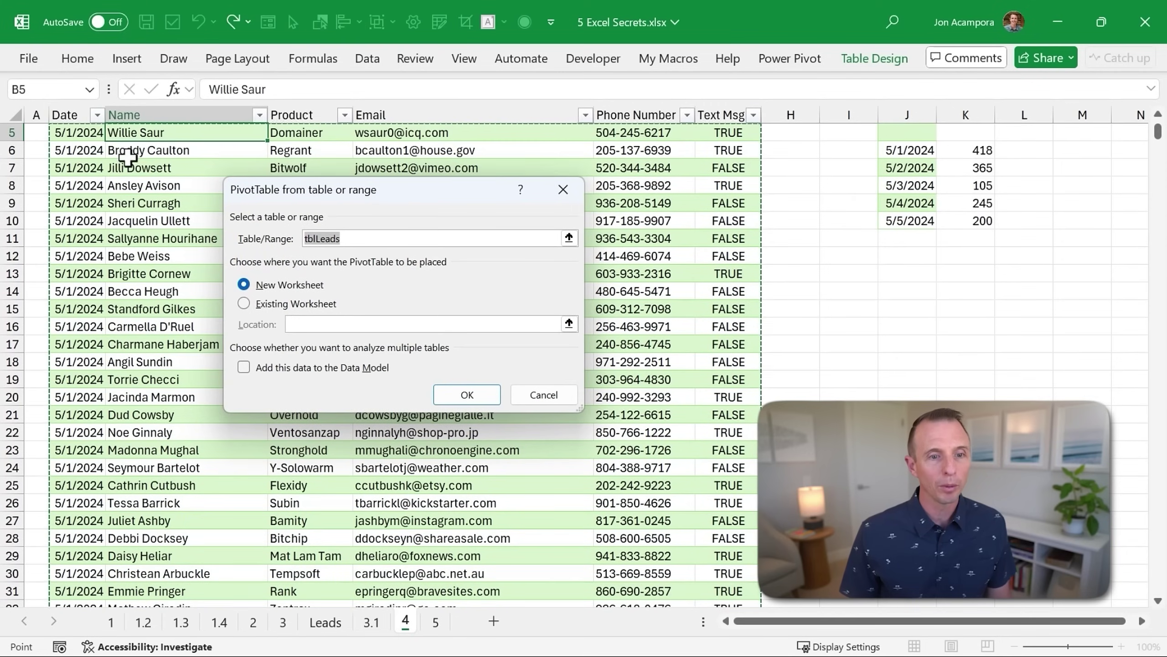
click(248, 287)
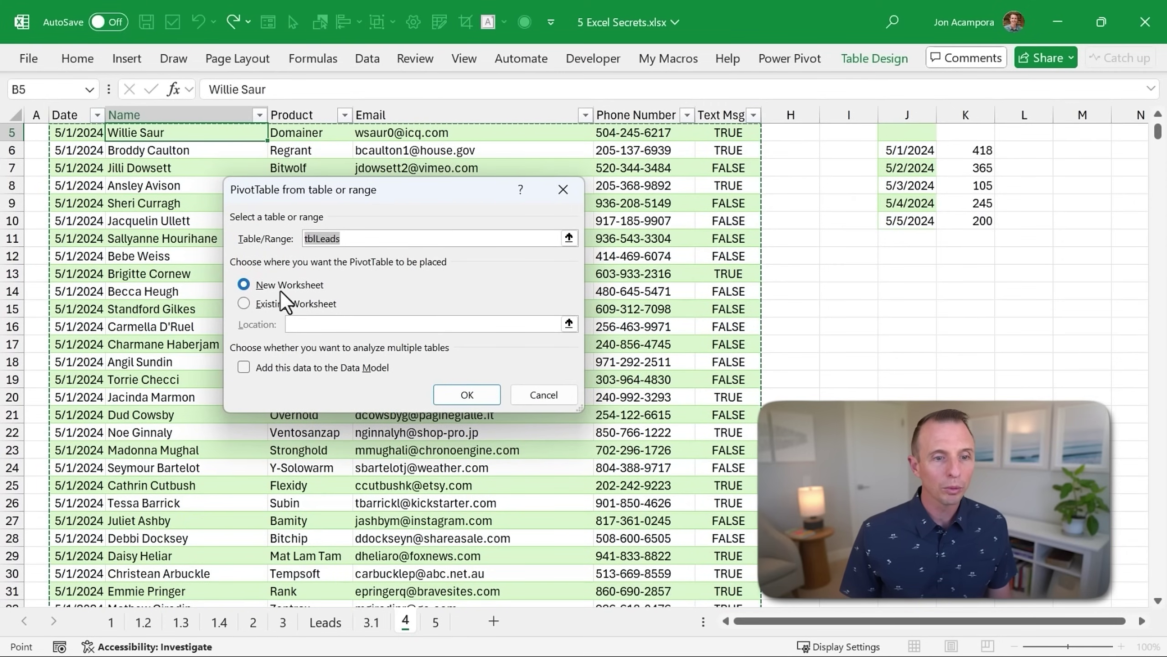
click(466, 394)
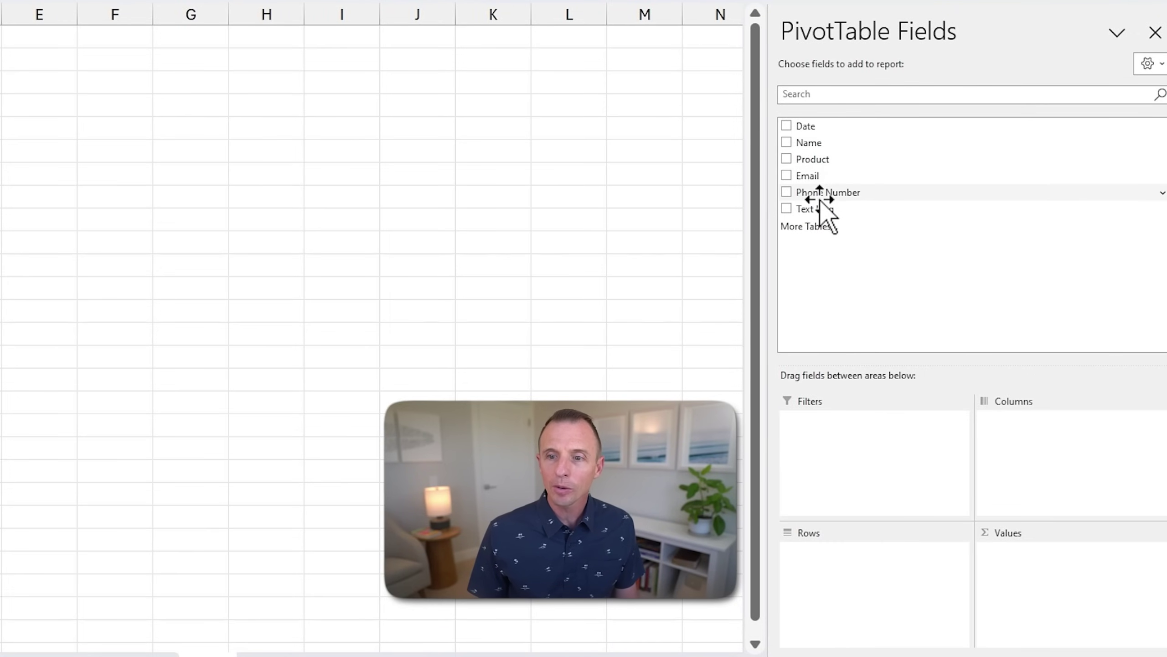
- Summarize the PivotTable by Date with a count of Name as values, and move the Date field from rows to columns
drag(811, 128, 886, 559)
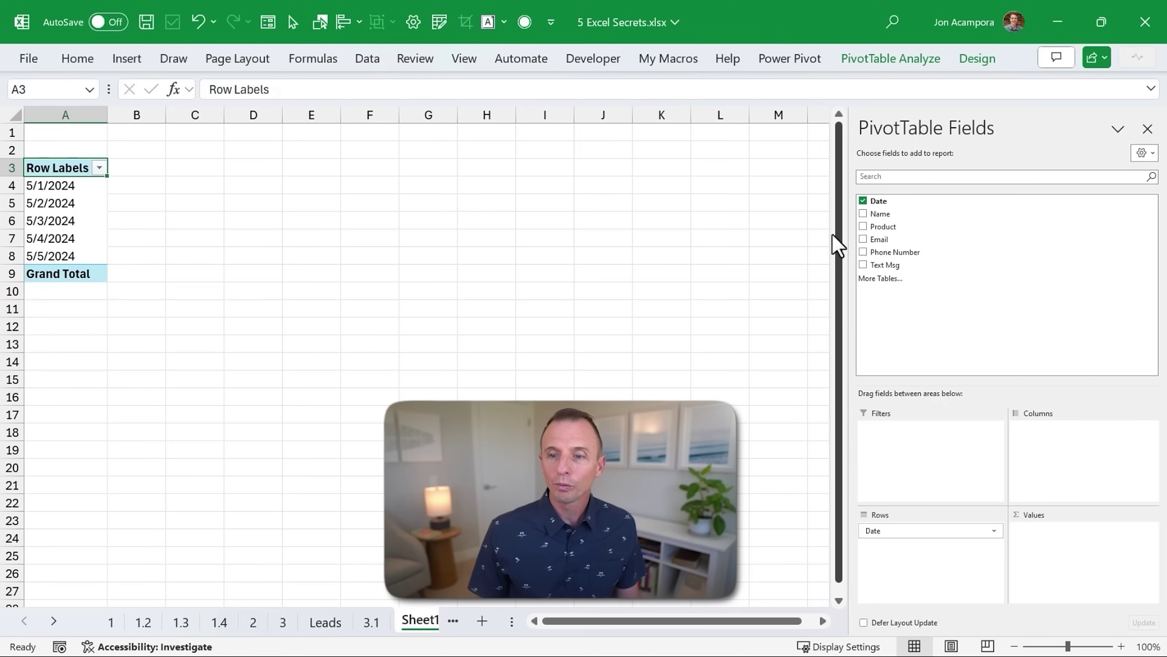
mouse_move(875, 217)
mouse_down()
mouse_move(925, 260)
mouse_move(1056, 531)
mouse_up()
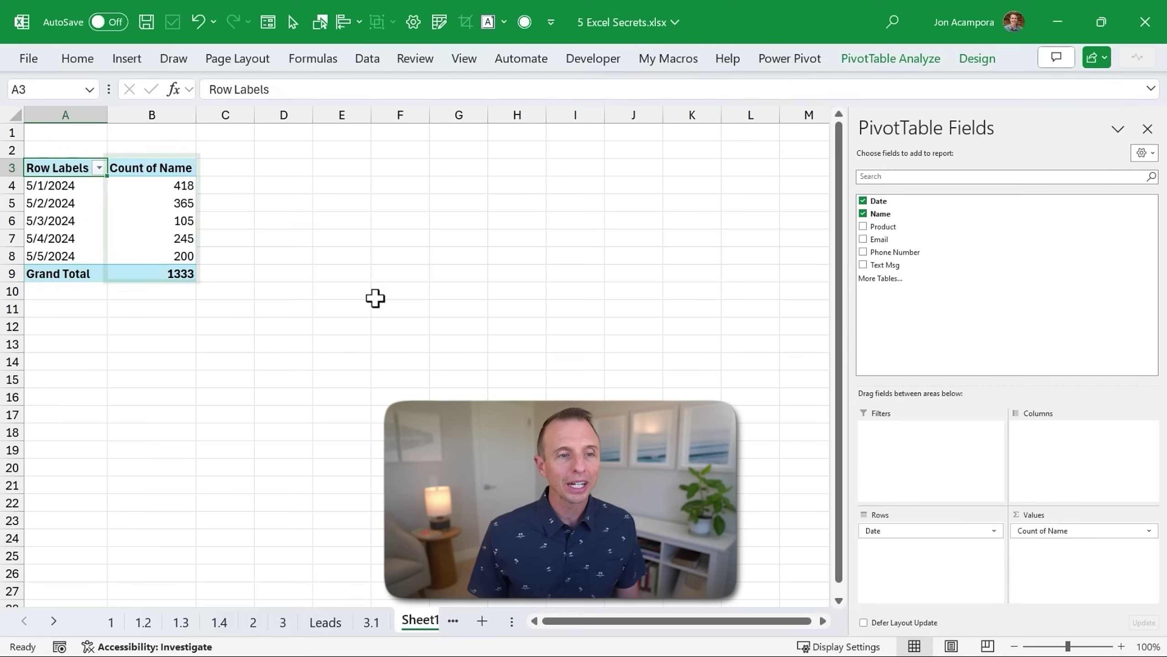
mouse_move(139, 186)
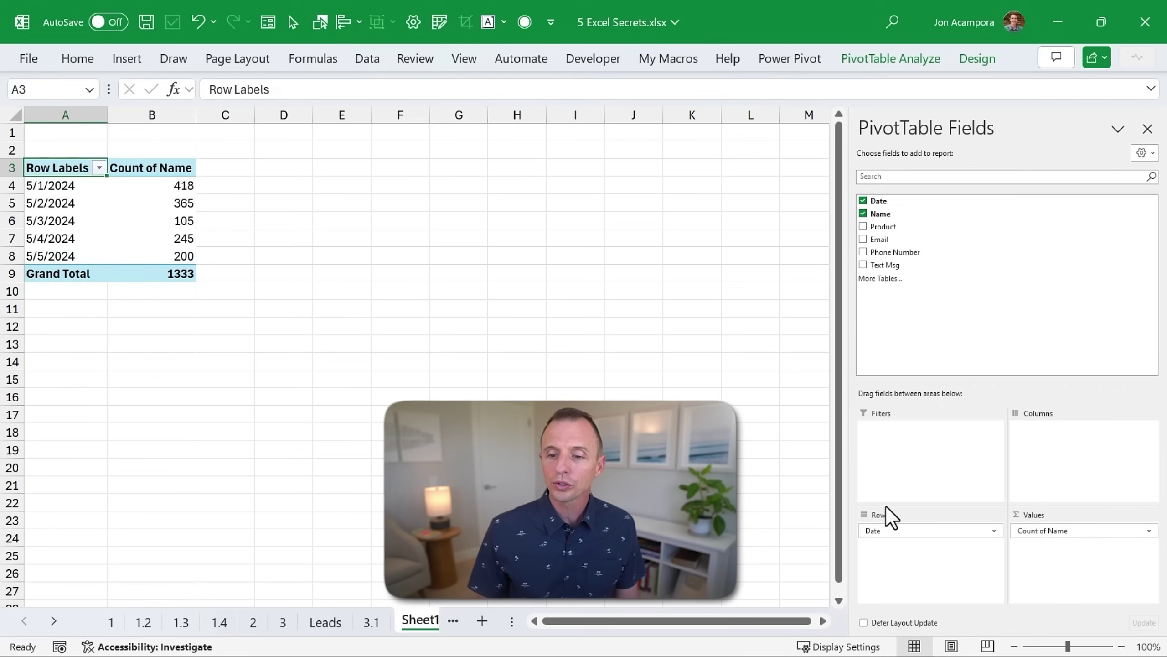
drag(899, 531, 1082, 459)
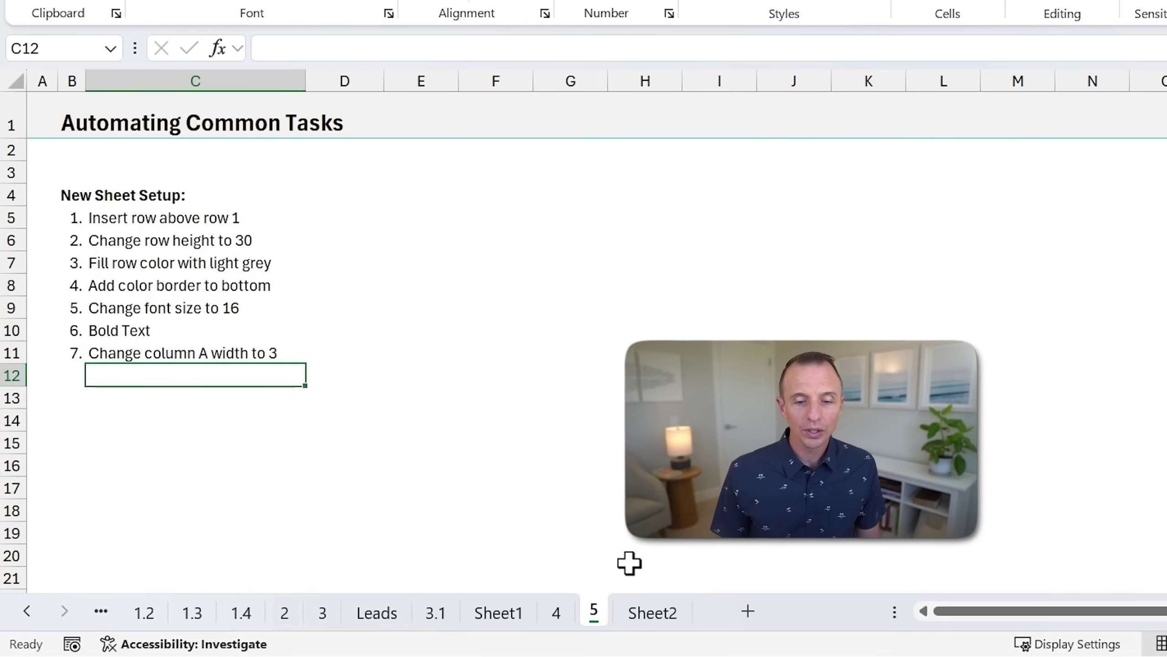
- Start recording a macro named SheetTitle on Sheet2, stored in the Personal Macro Workbook
click(653, 613)
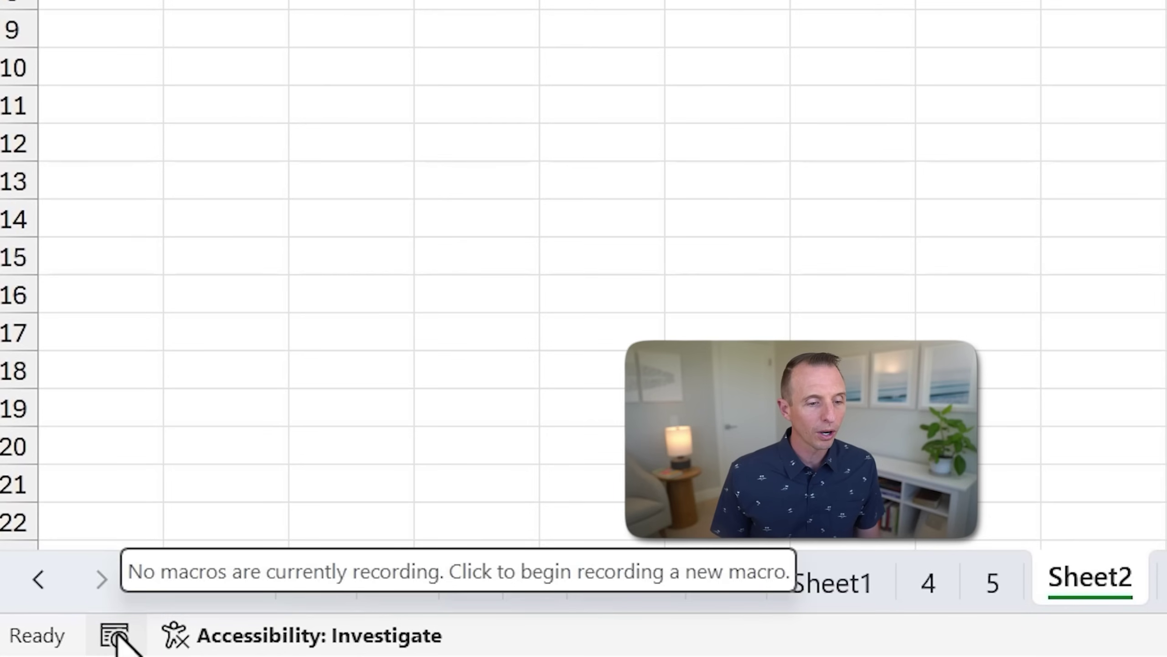
click(115, 634)
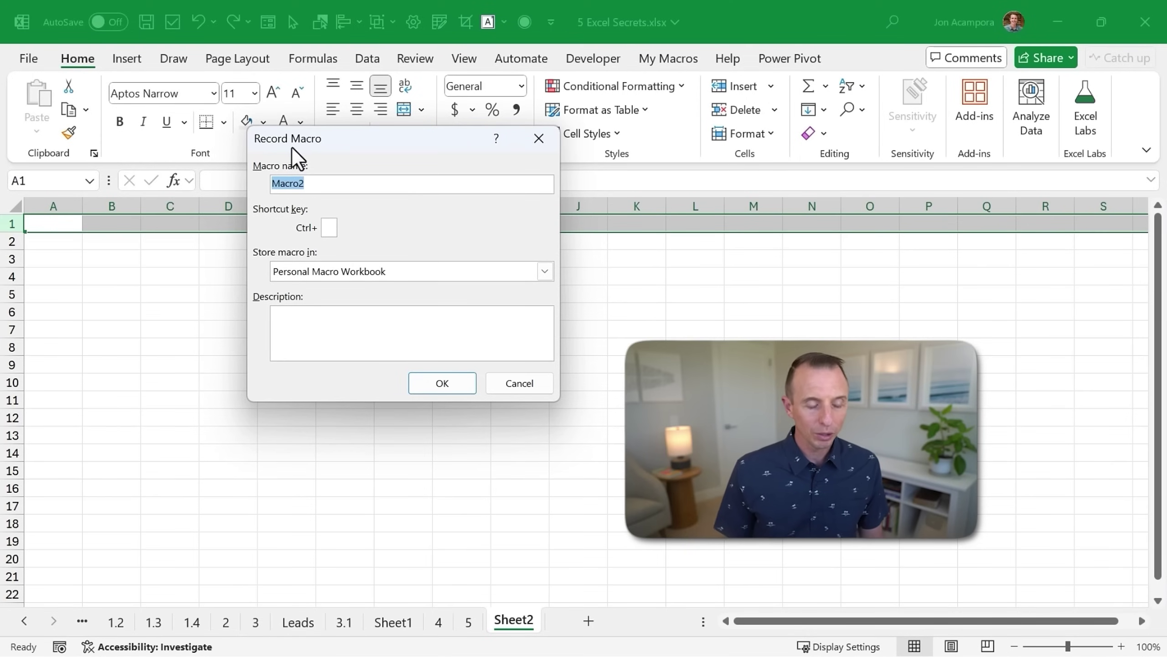
text(She)
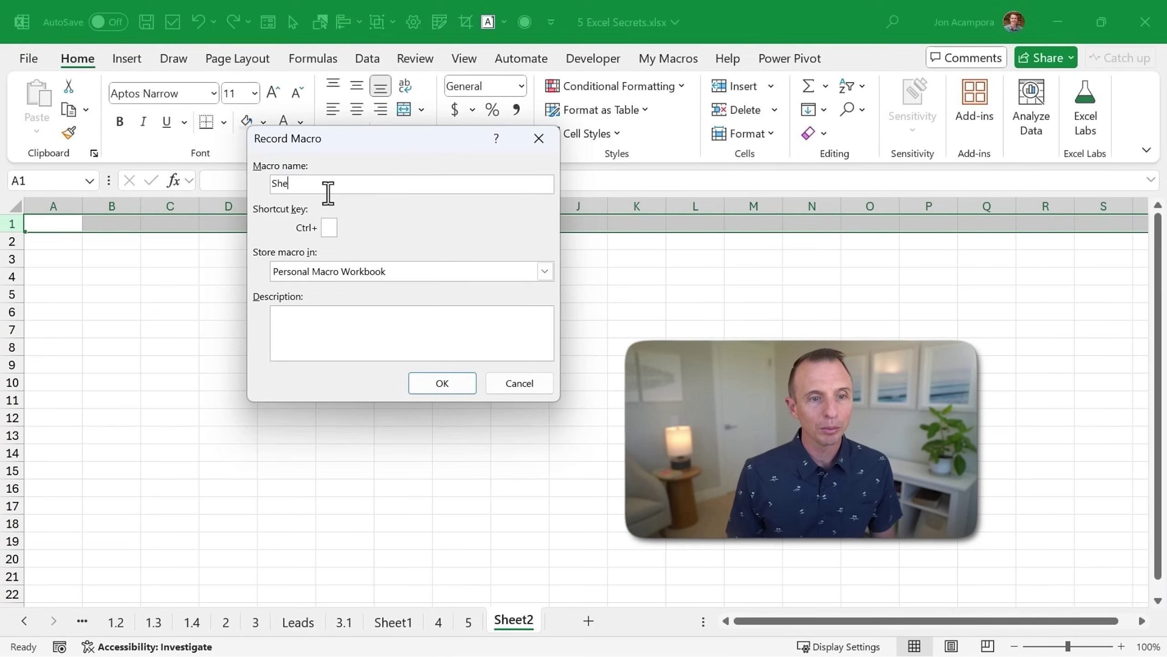
text(etTitle)
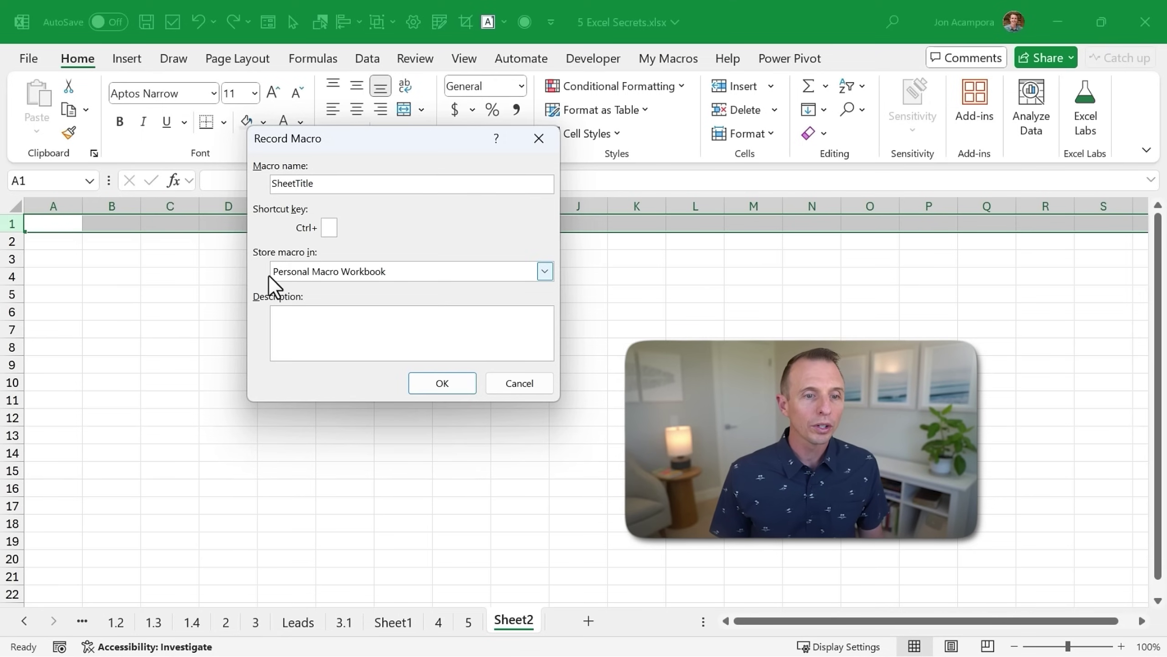
click(306, 271)
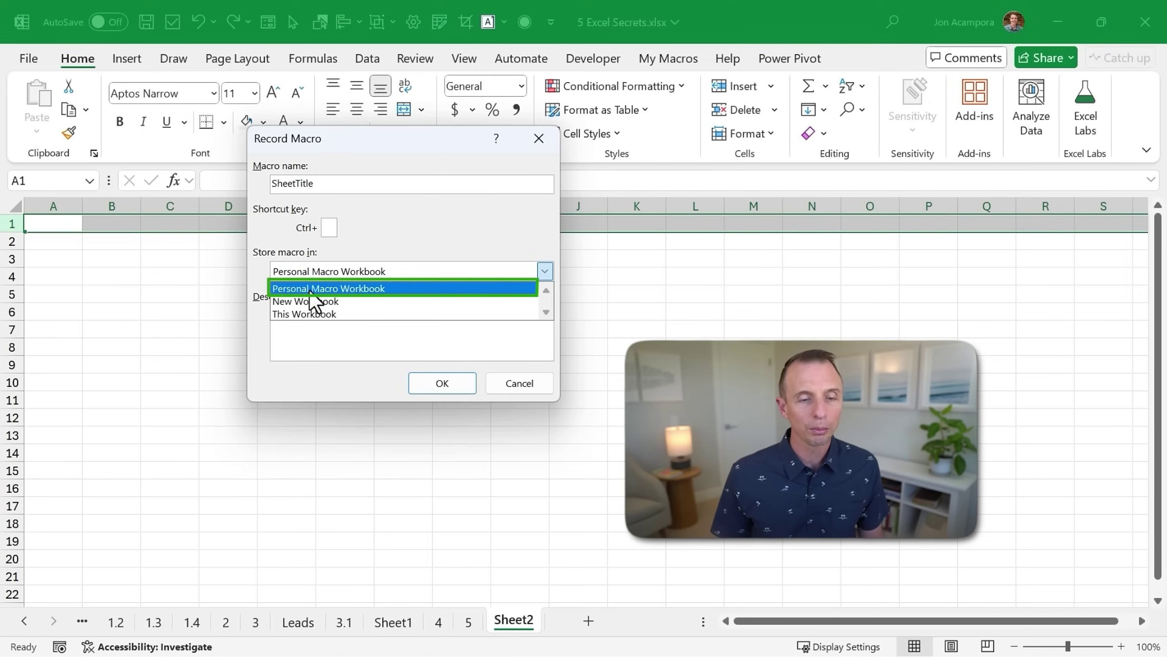
click(310, 289)
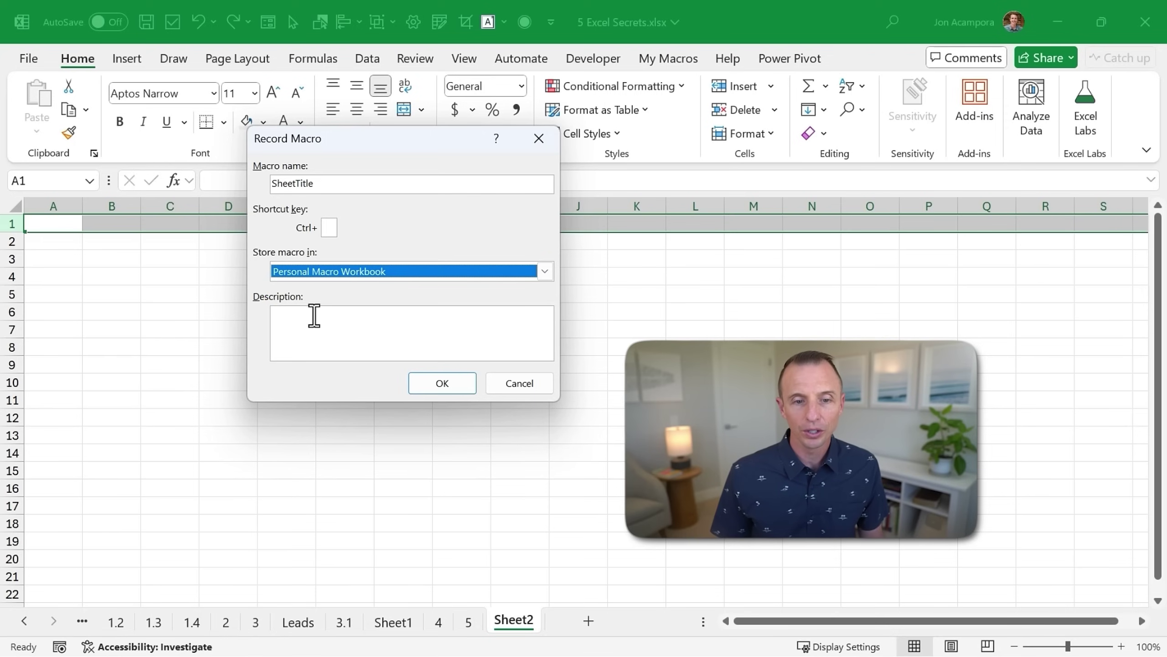
click(443, 383)
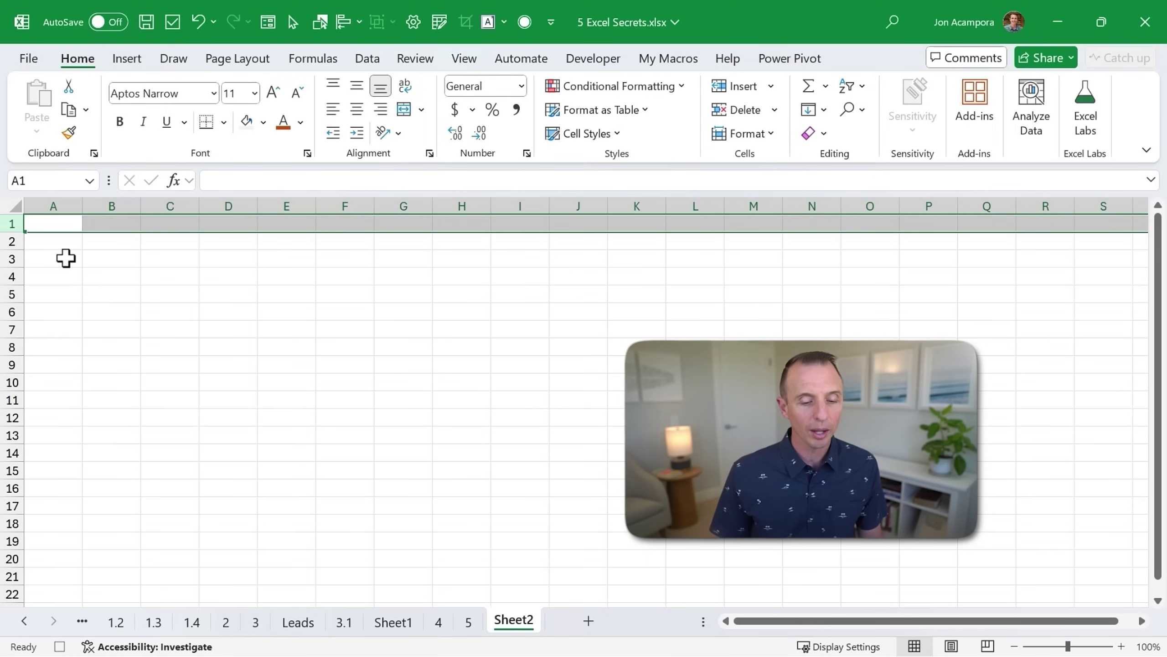
- Insert a new row above row 1 on Sheet2
click(47, 224)
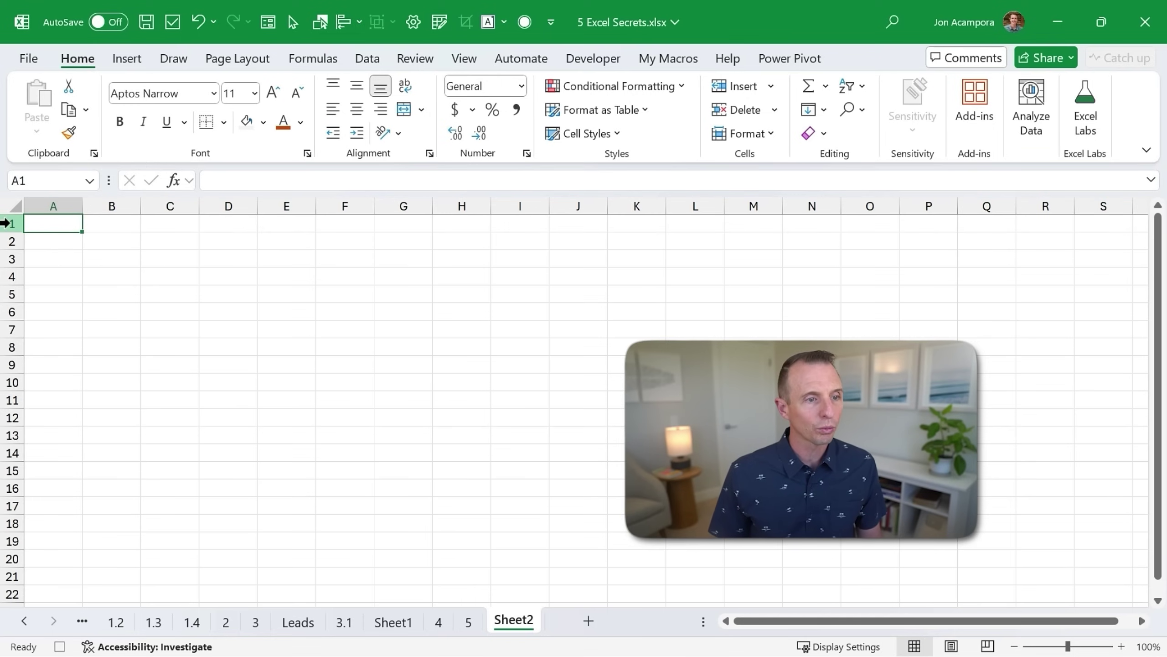
right_click(6, 223)
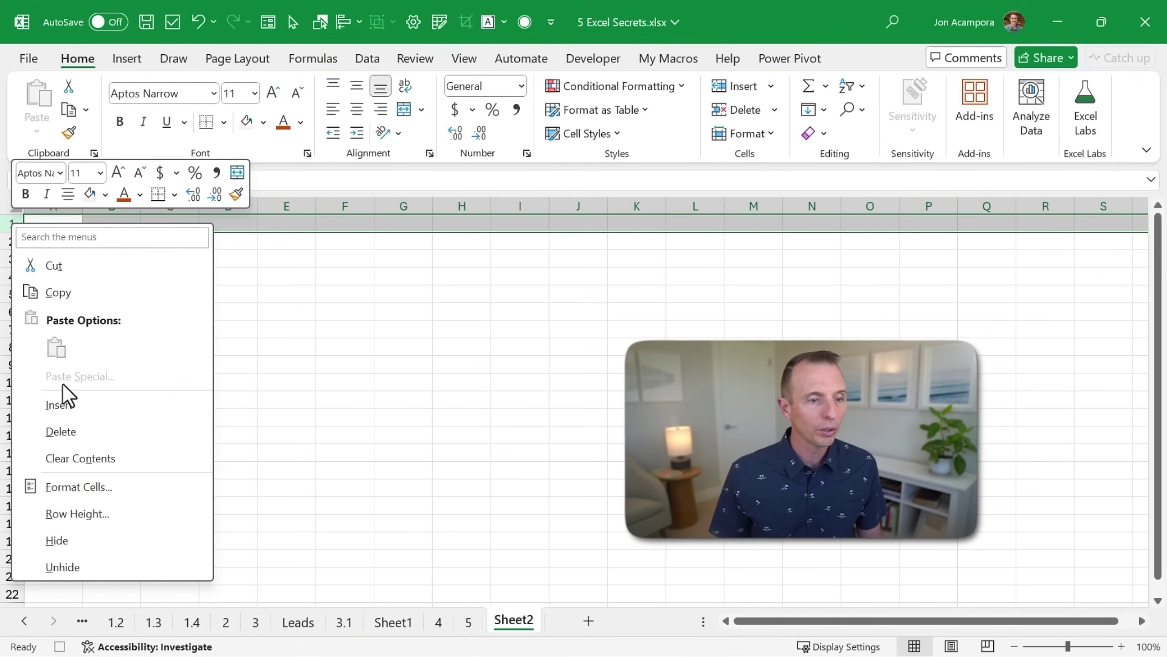
click(64, 406)
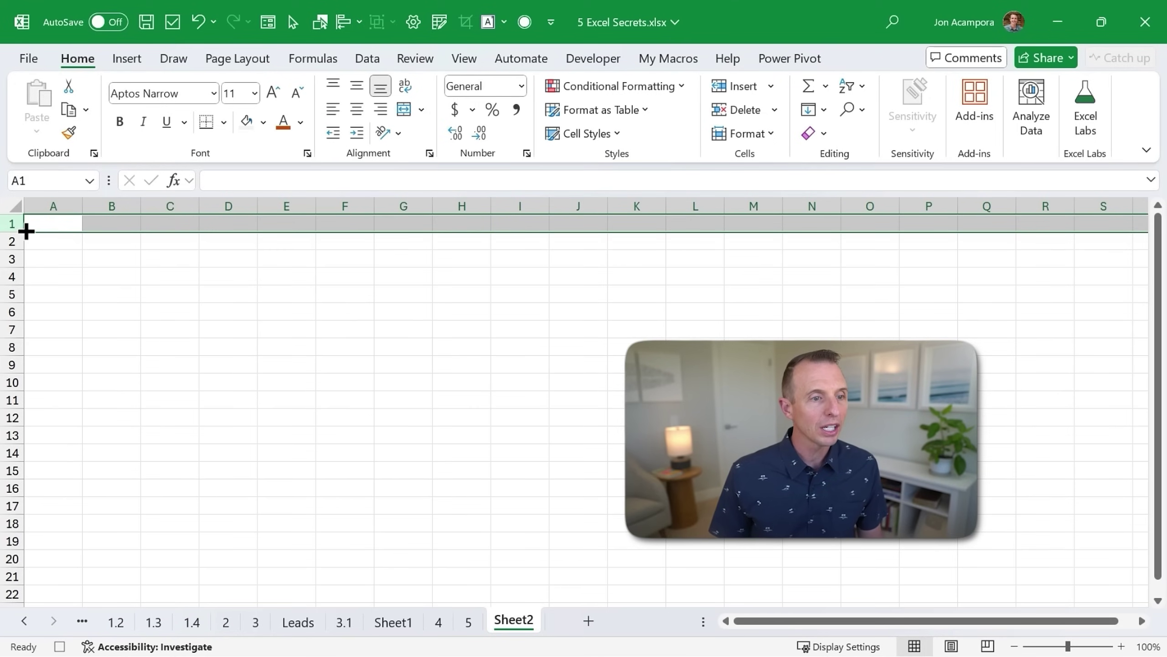
- Increase the height of row 1 to about 30 and fill the row with light grey
drag(15, 233, 14, 251)
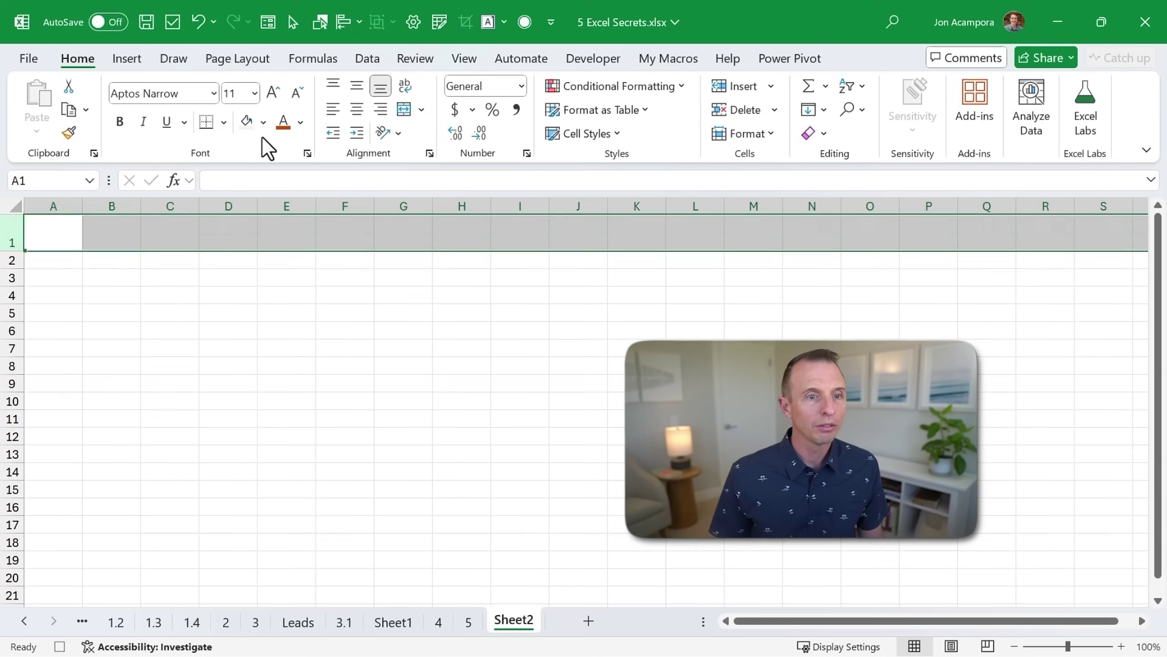
click(262, 128)
click(245, 190)
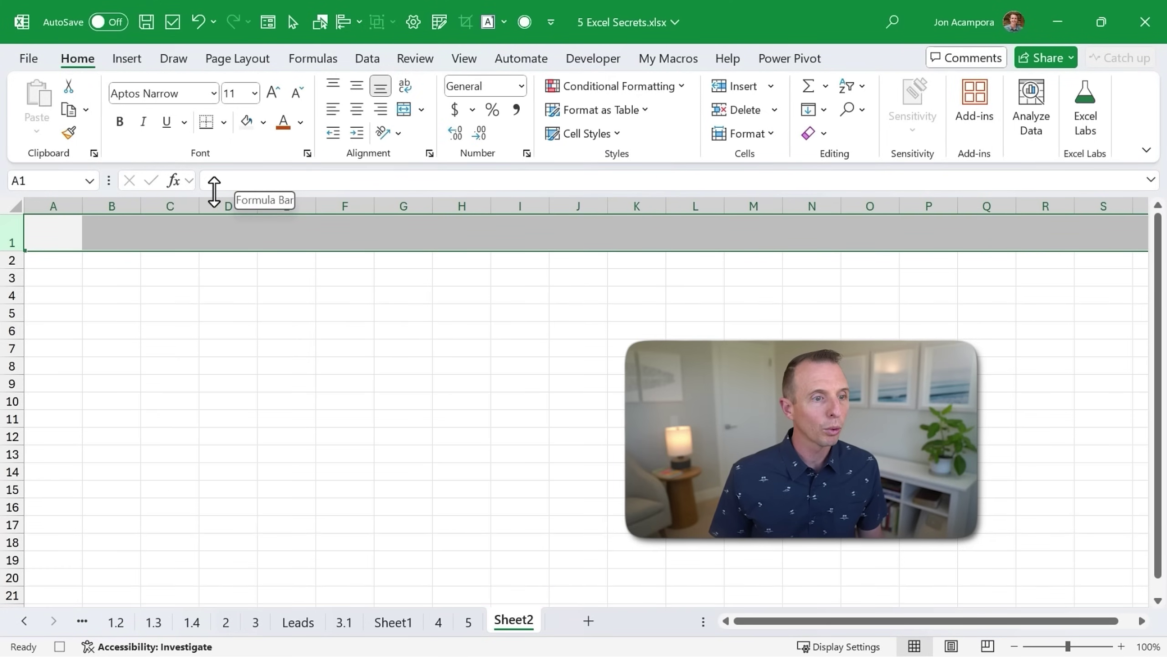
- Add a thin bright green bottom border to row 1 of Sheet2 through the cell formatting settings
right_click(7, 232)
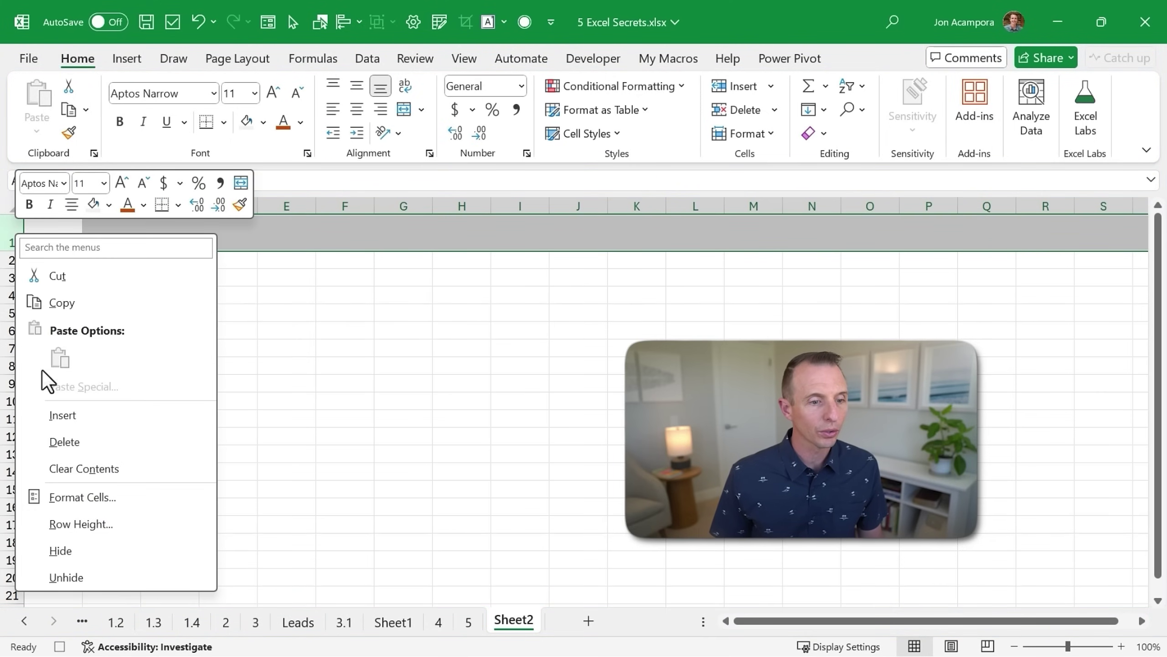
click(72, 498)
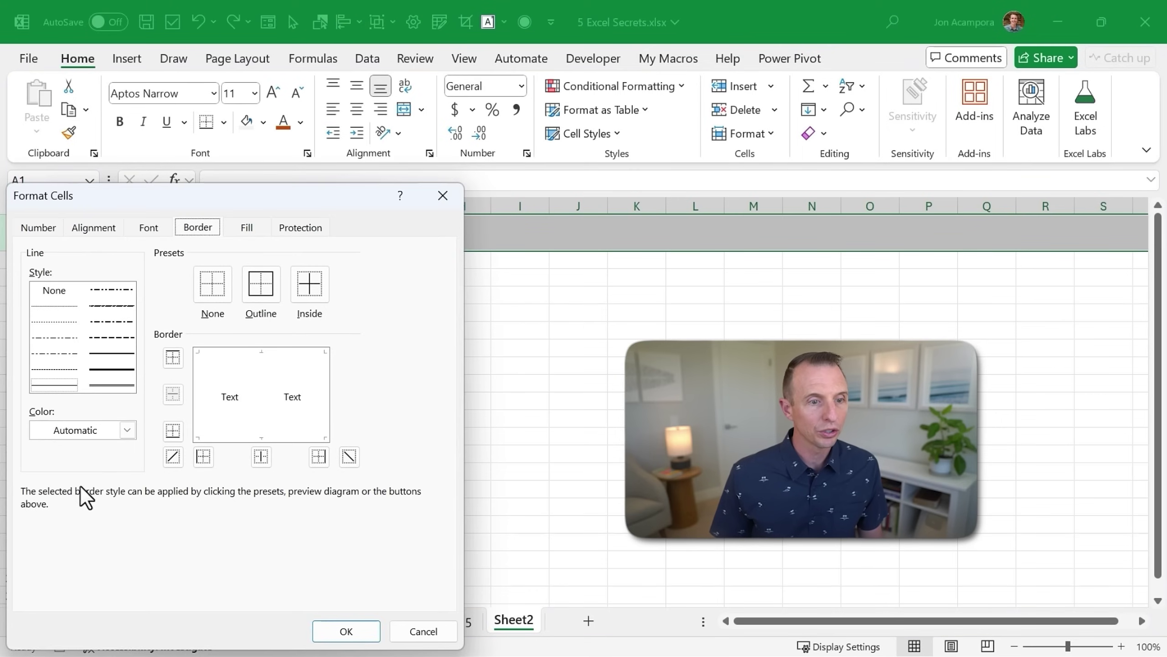
click(128, 430)
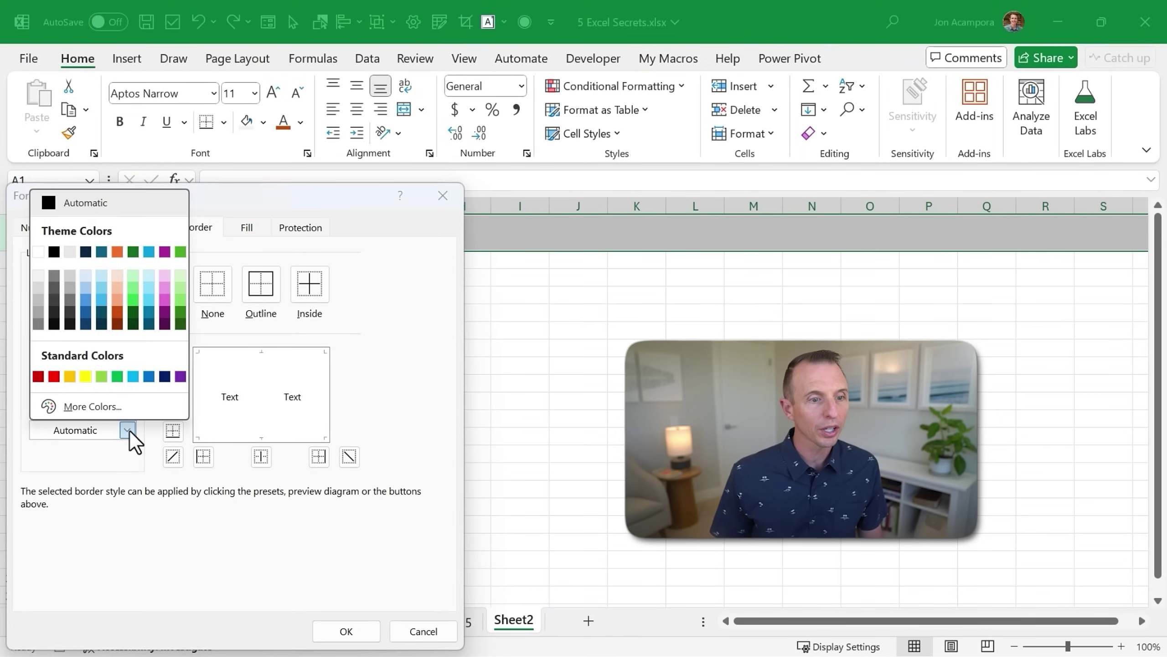
click(133, 300)
click(173, 430)
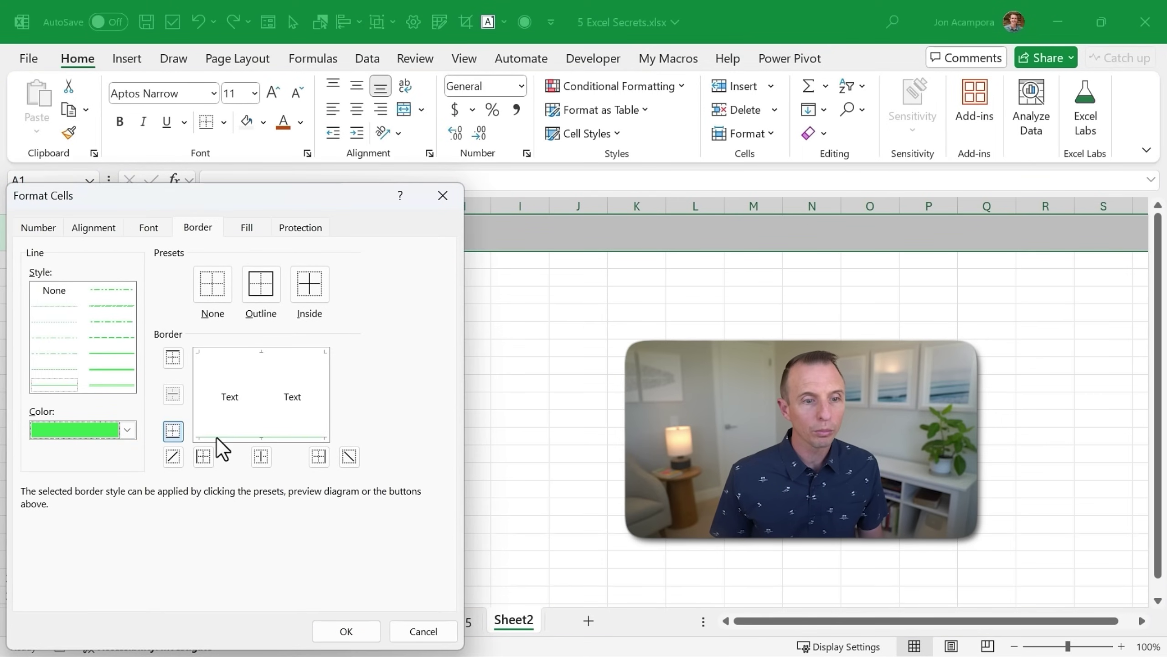
click(346, 631)
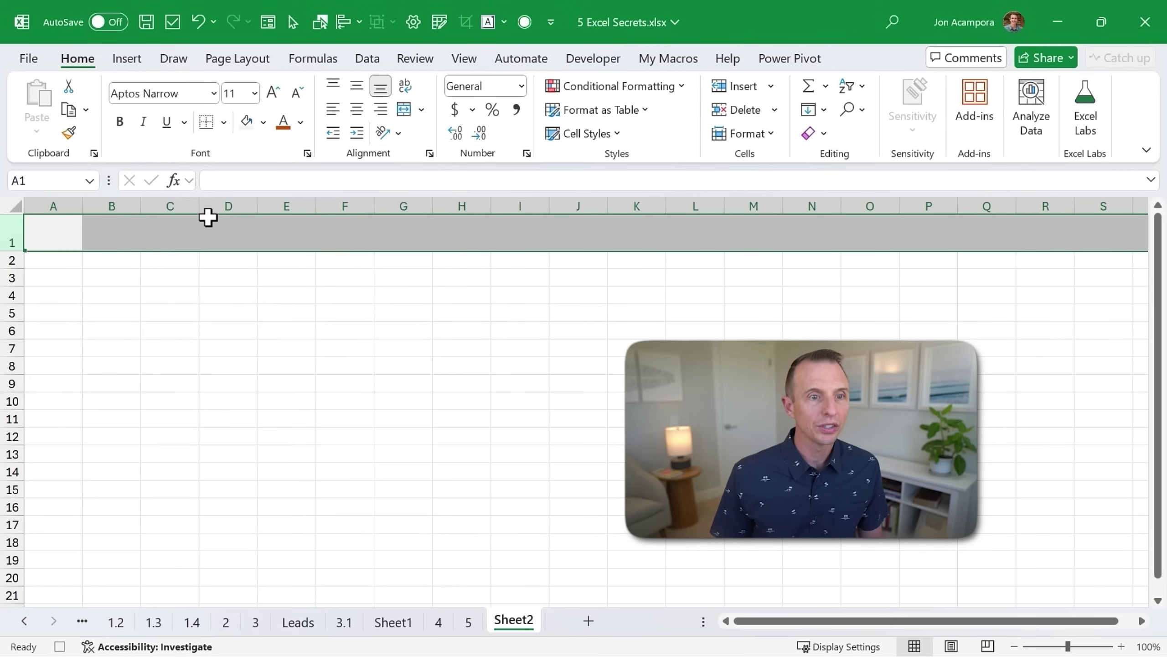
- Format row 1 in bold at font size 16 and narrow column A to a width of 3
click(253, 93)
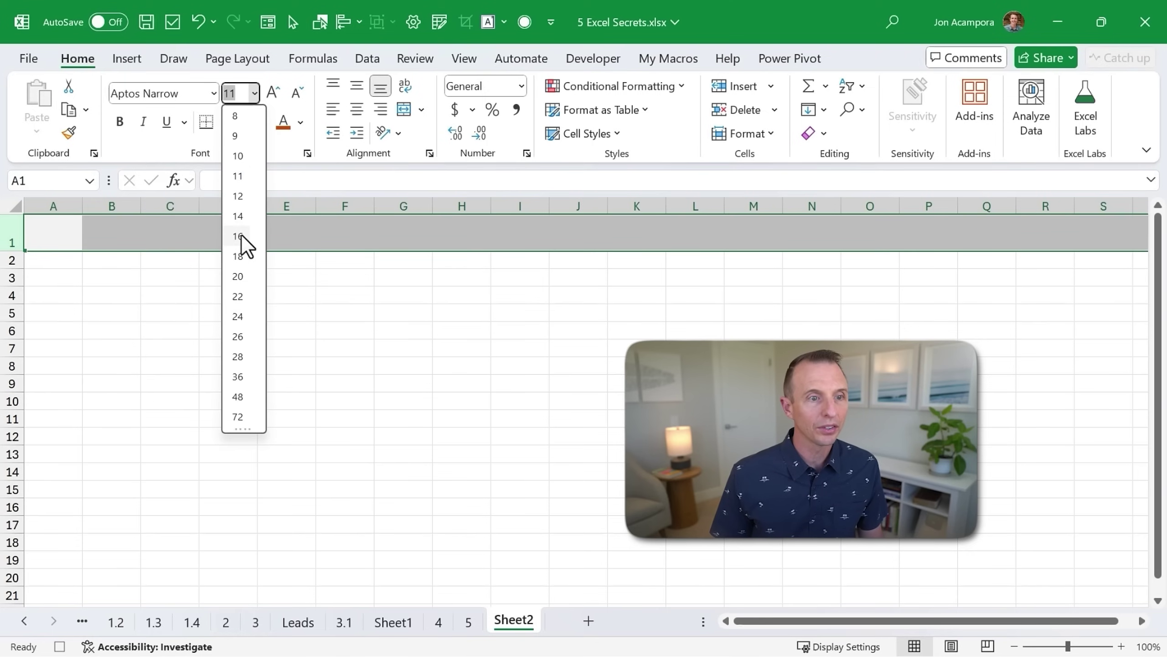
click(238, 236)
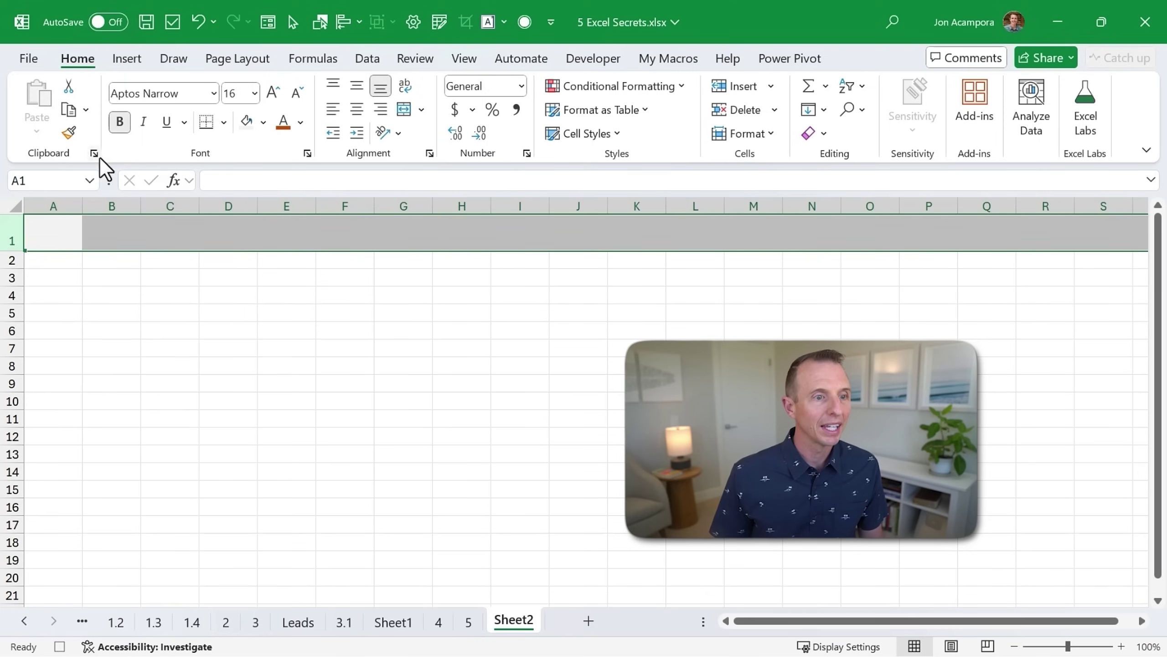
drag(83, 204, 49, 206)
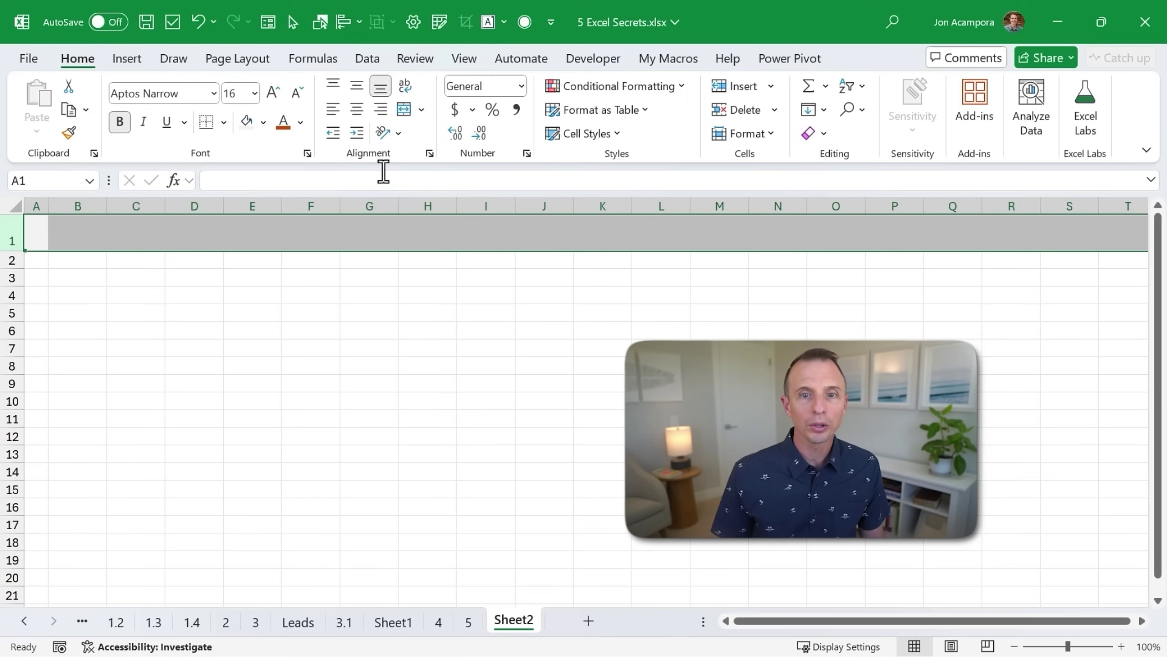
- Open the Visual Basic editor and display the recorded SheetTitle code in Module2 of the PERSONAL.XLSB project
click(597, 59)
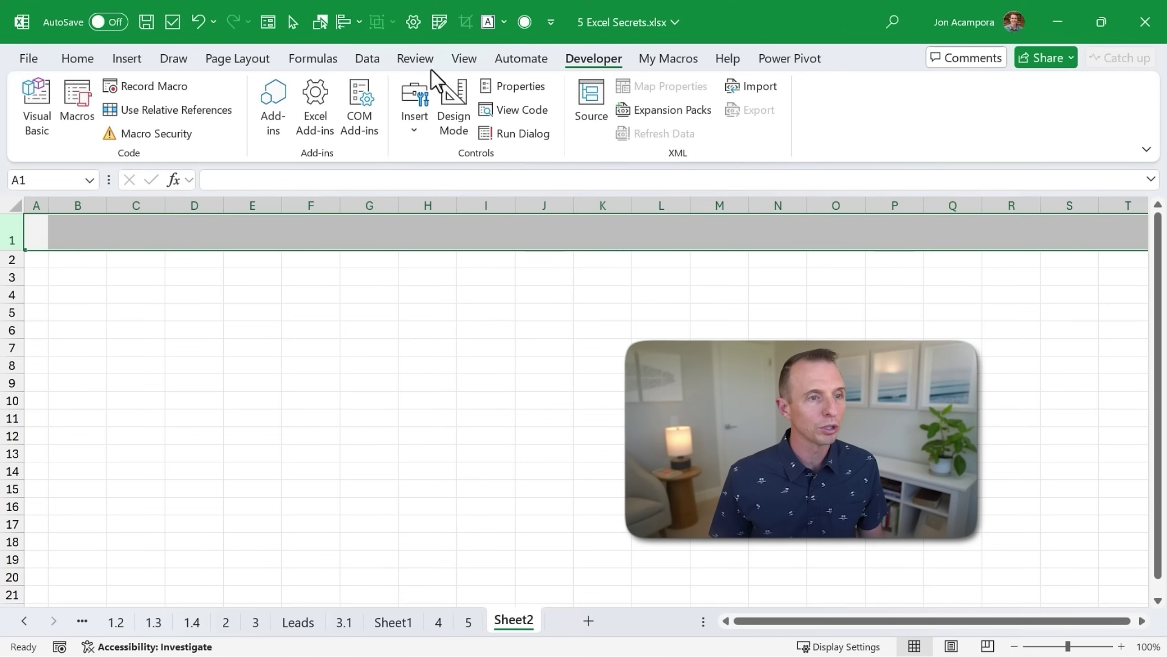
key(alt+F11)
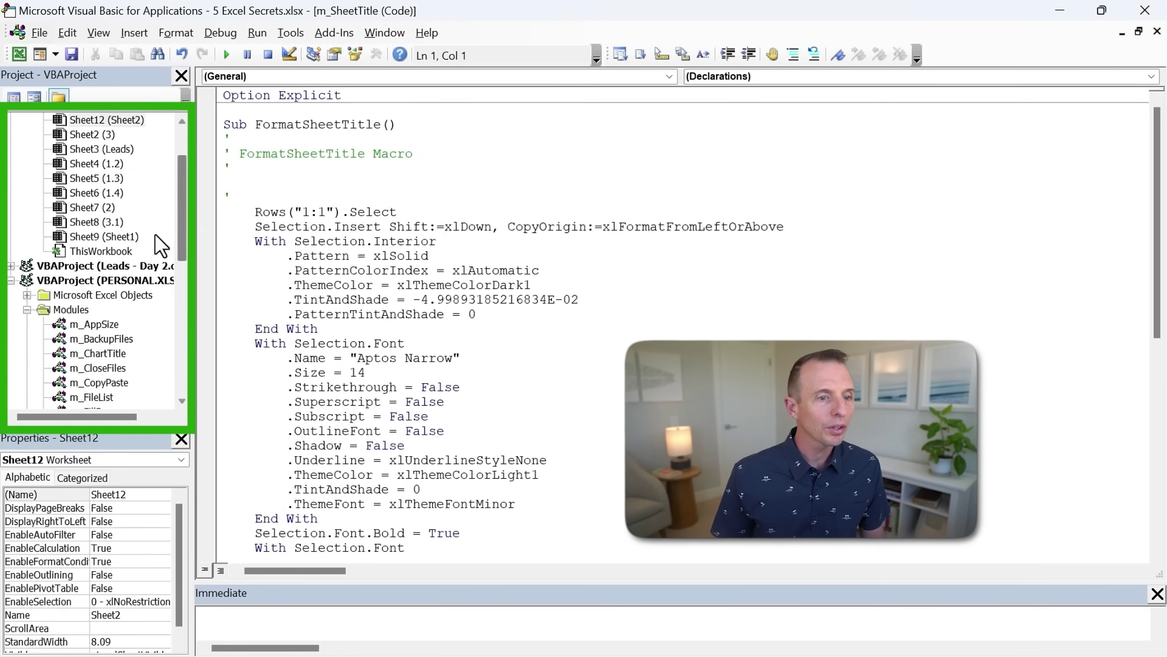
click(96, 281)
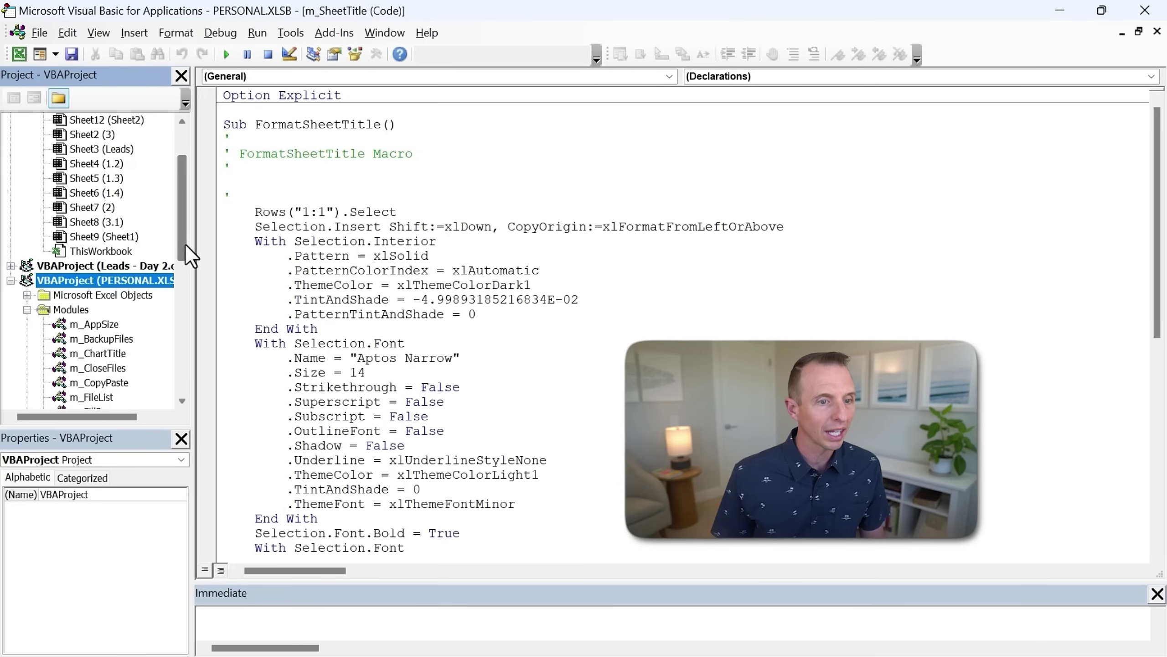
drag(185, 234, 188, 369)
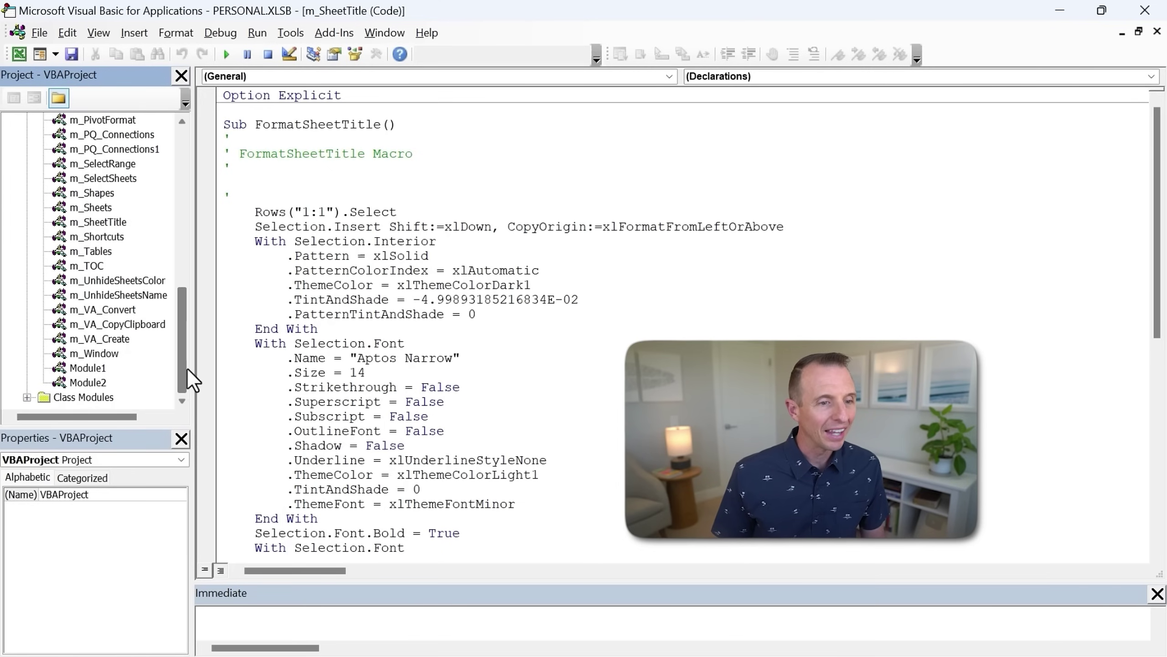
double_click(82, 385)
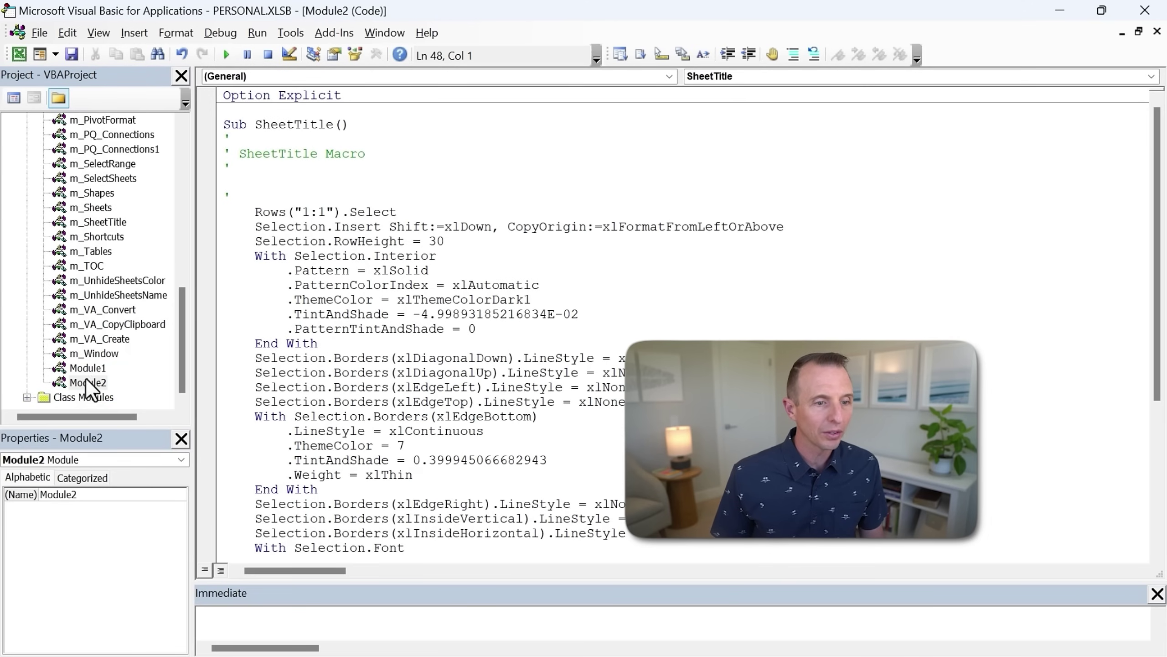
scroll(84, 340, up, 6)
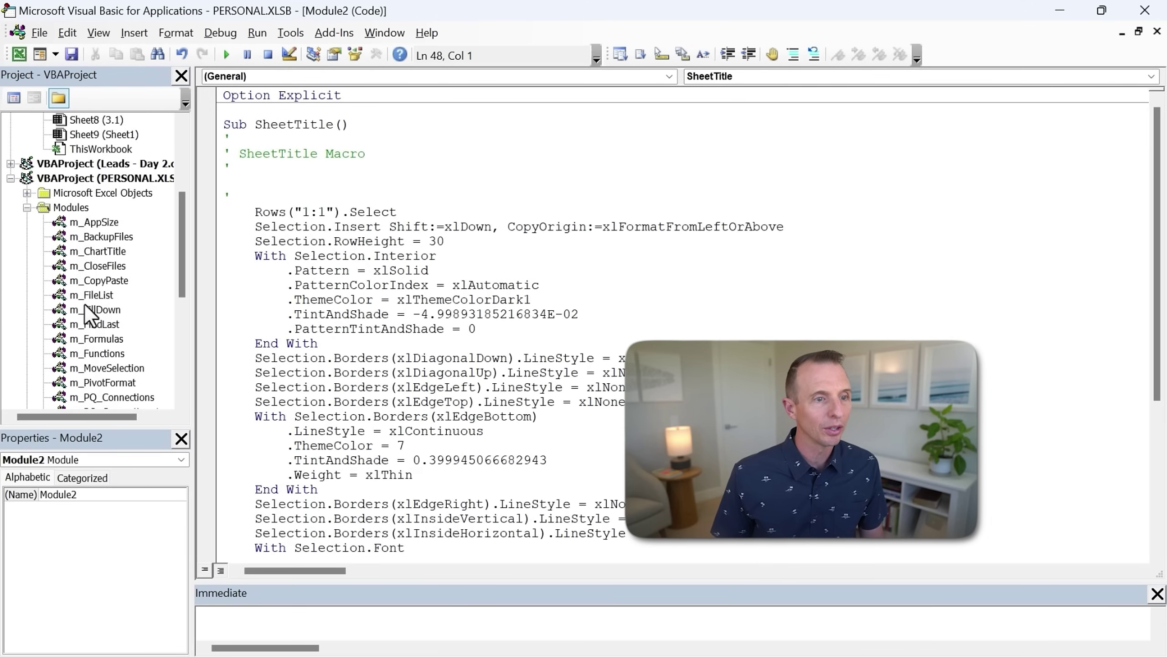
scroll(89, 294, down, 6)
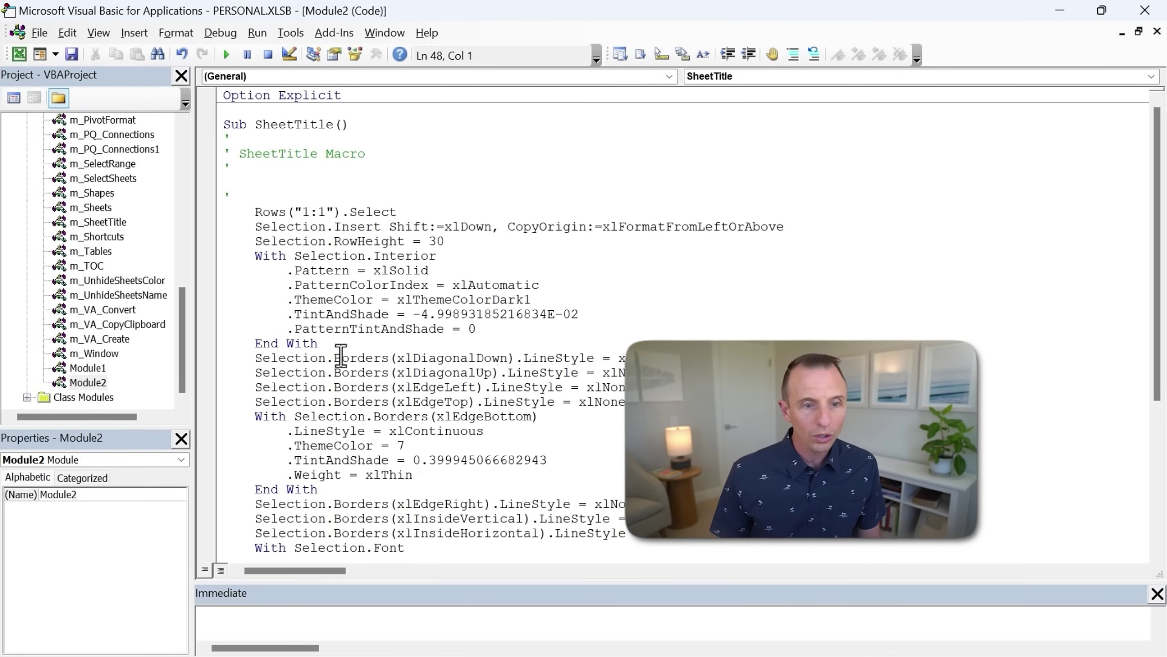
- Review the SheetTitle code for the borders, row height, font and column width, and close the Visual Basic editor
drag(342, 358, 375, 362)
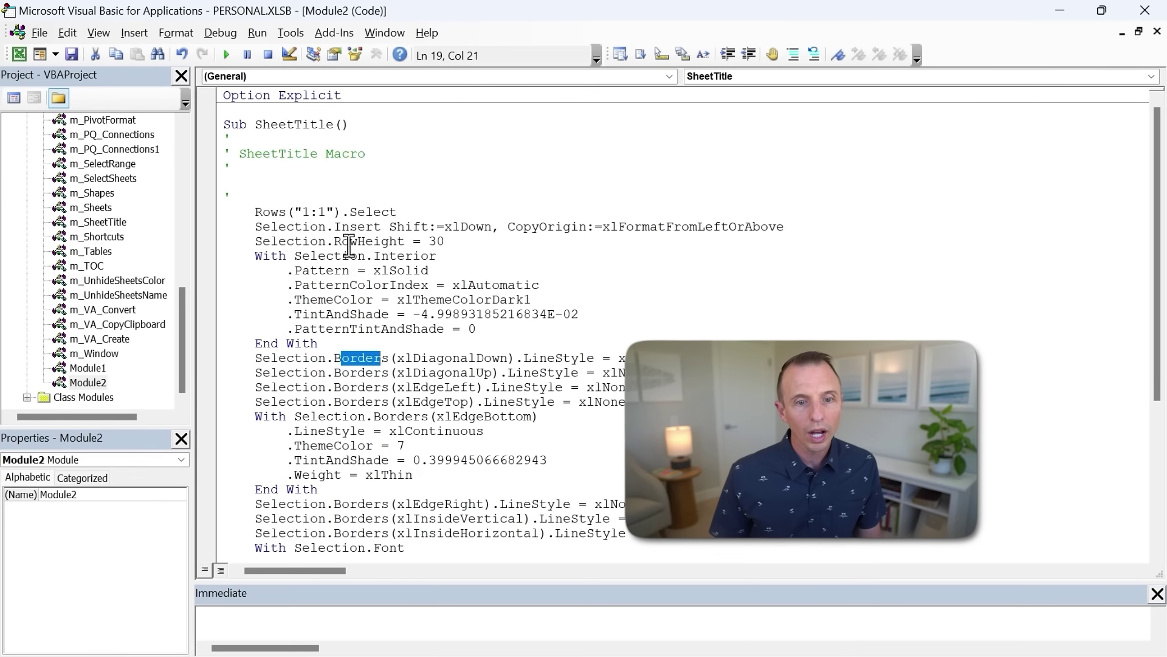
drag(334, 241, 447, 243)
scroll(388, 371, down, 4)
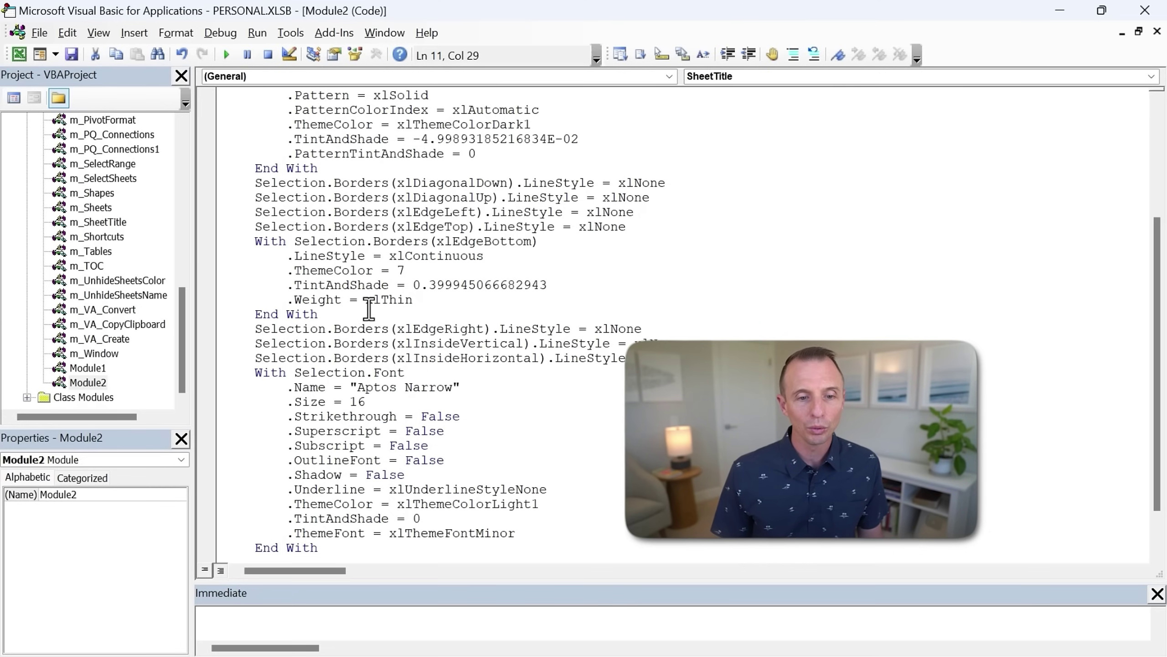
scroll(364, 313, down, 2)
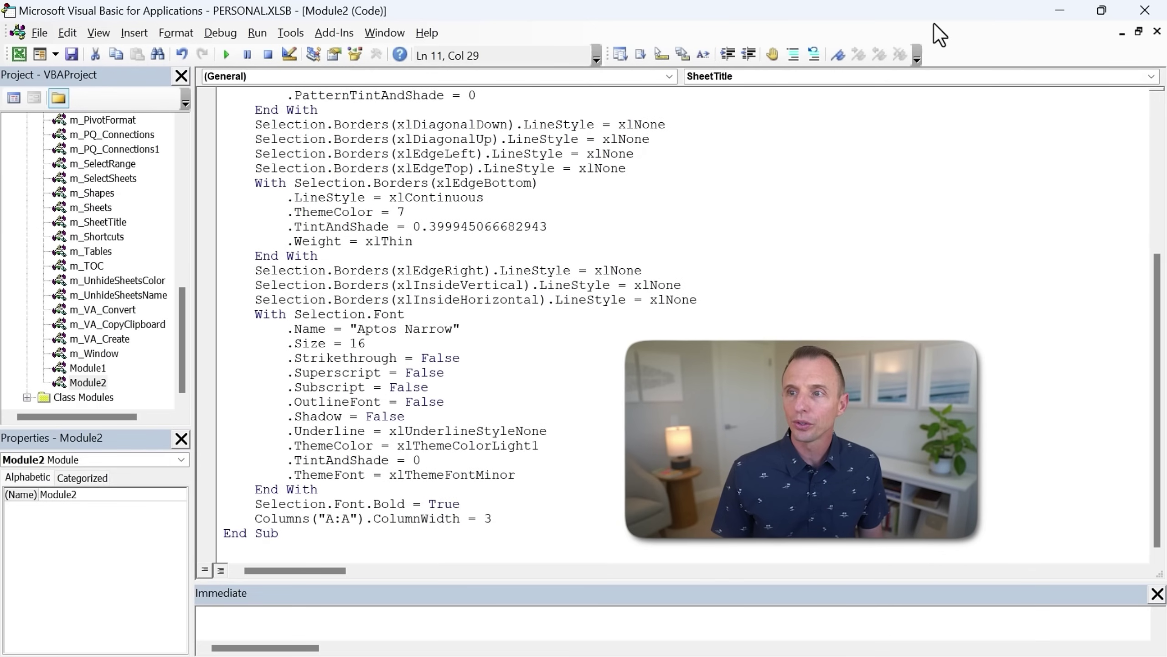
click(1145, 10)
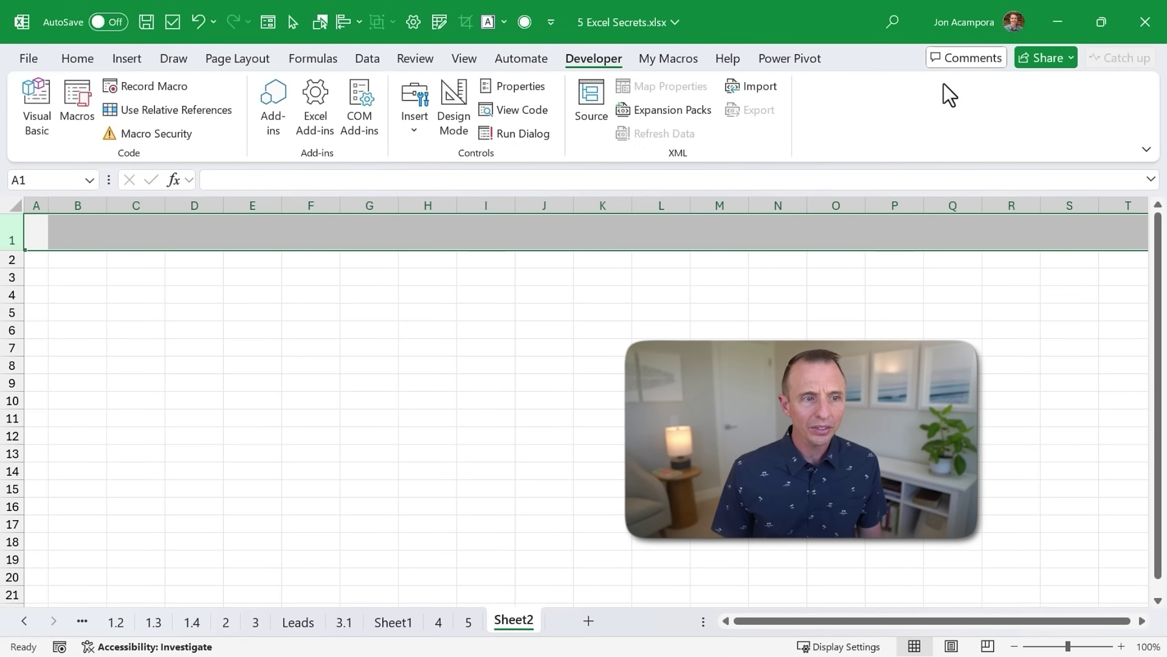
- Add a new worksheet after Sheet2 and run the PERSONAL.XLSB!SheetTitle macro on it
click(589, 620)
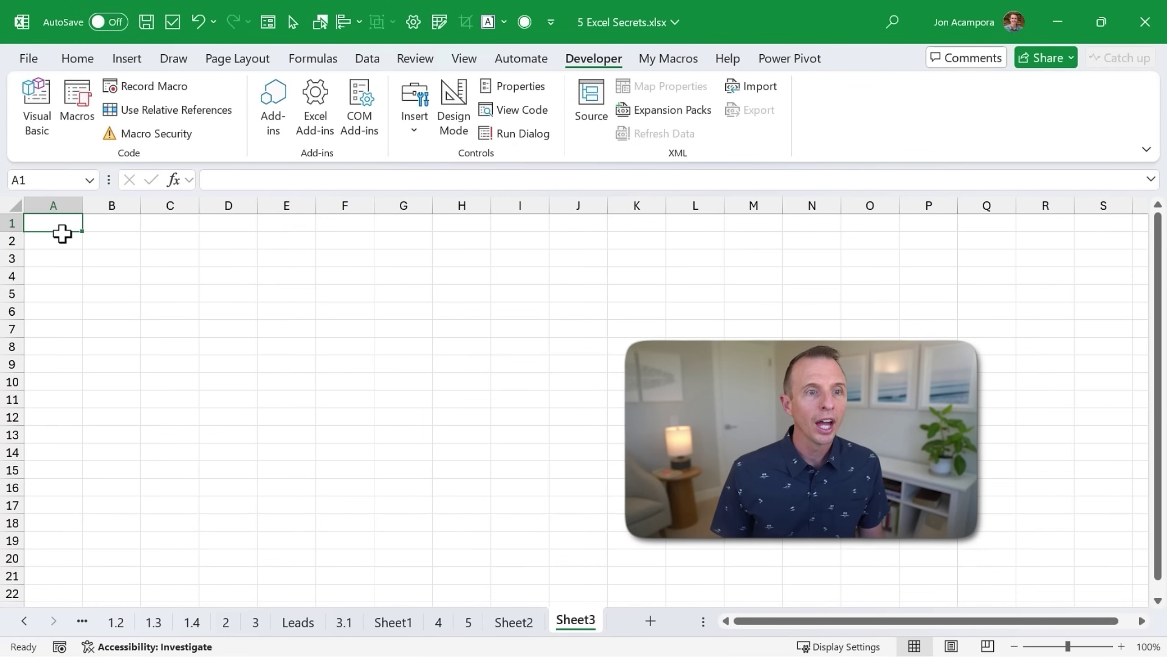
click(462, 58)
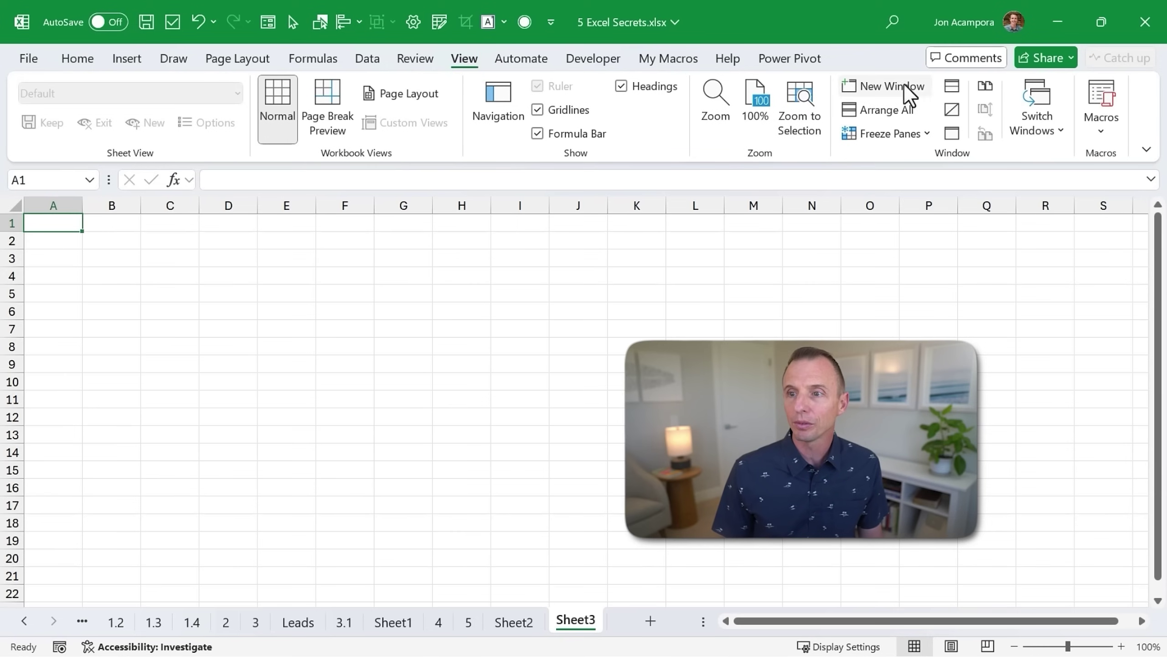
click(1101, 94)
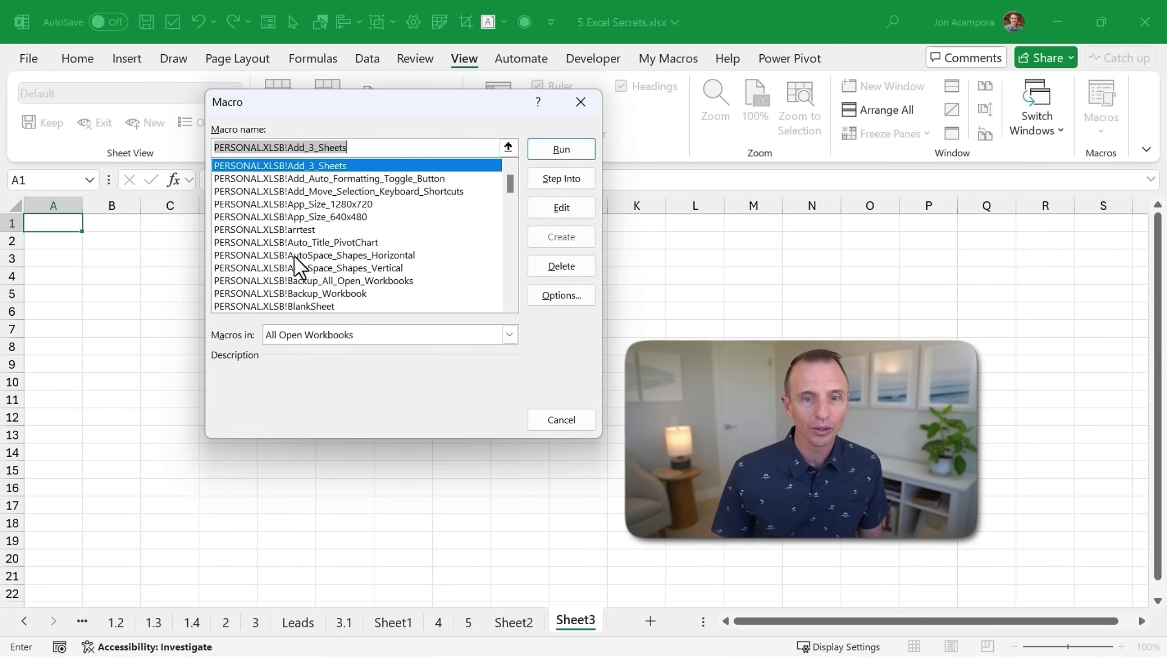
drag(510, 181, 510, 275)
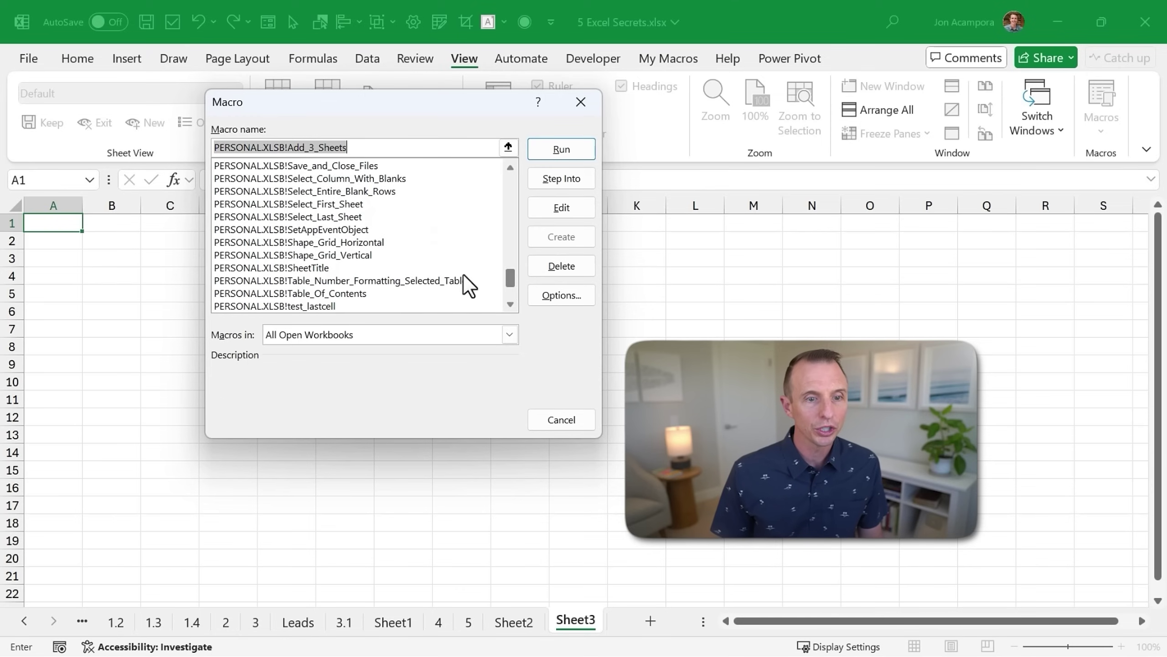
click(270, 268)
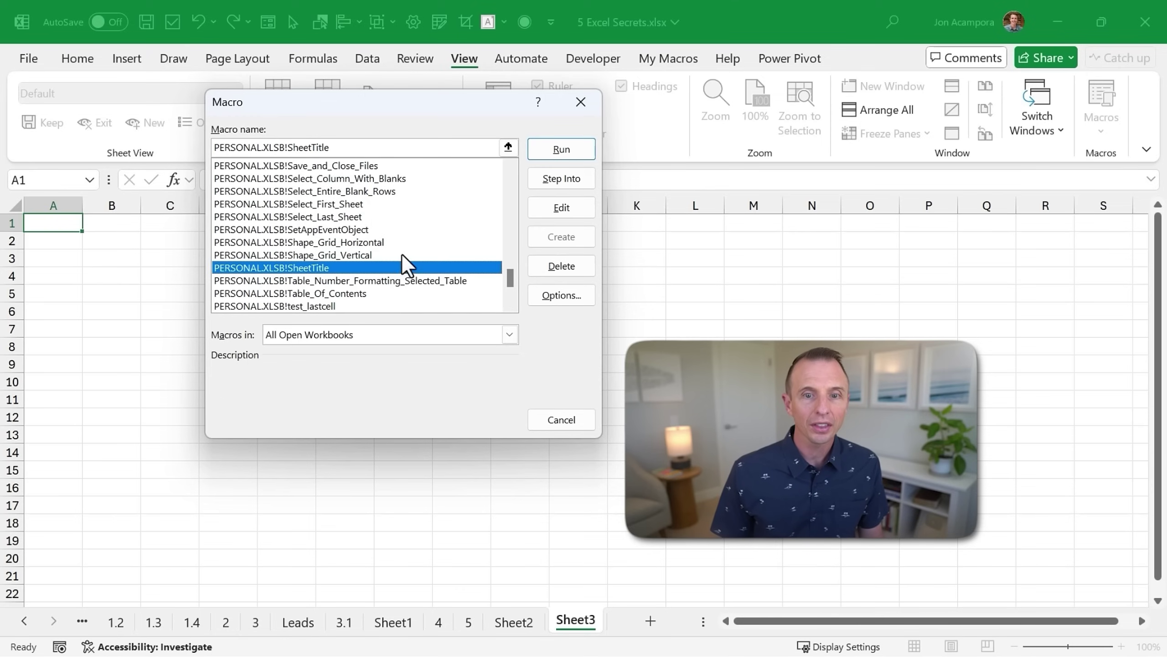
click(561, 149)
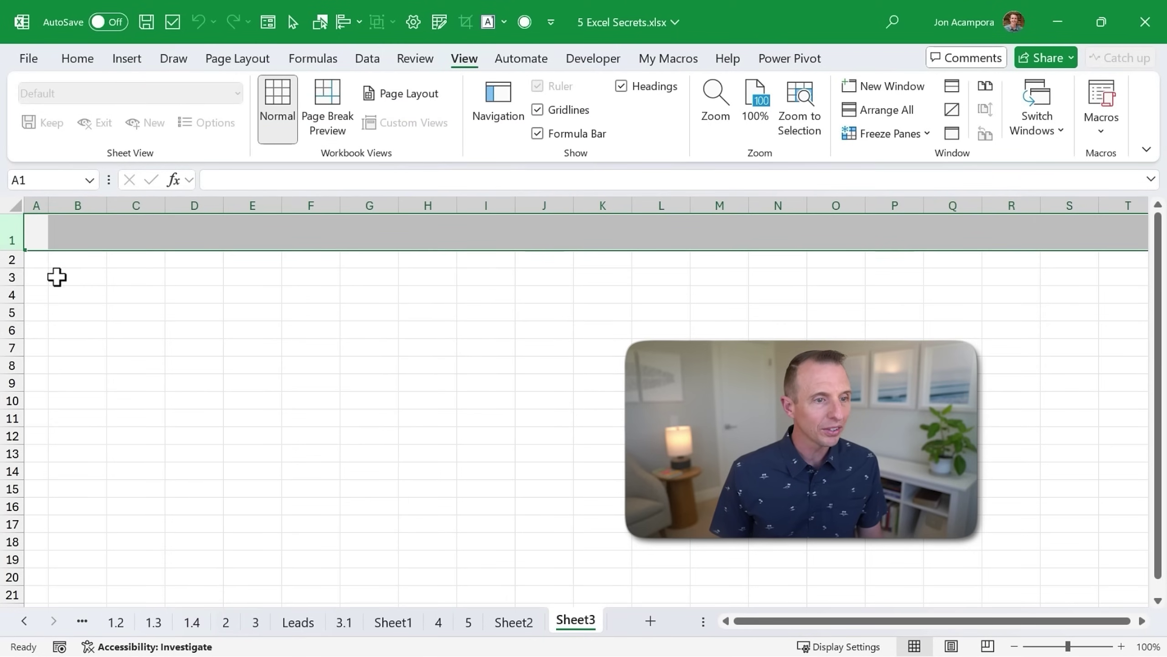
- Enter the heading "Title" in cell B1 of Sheet3
click(87, 231)
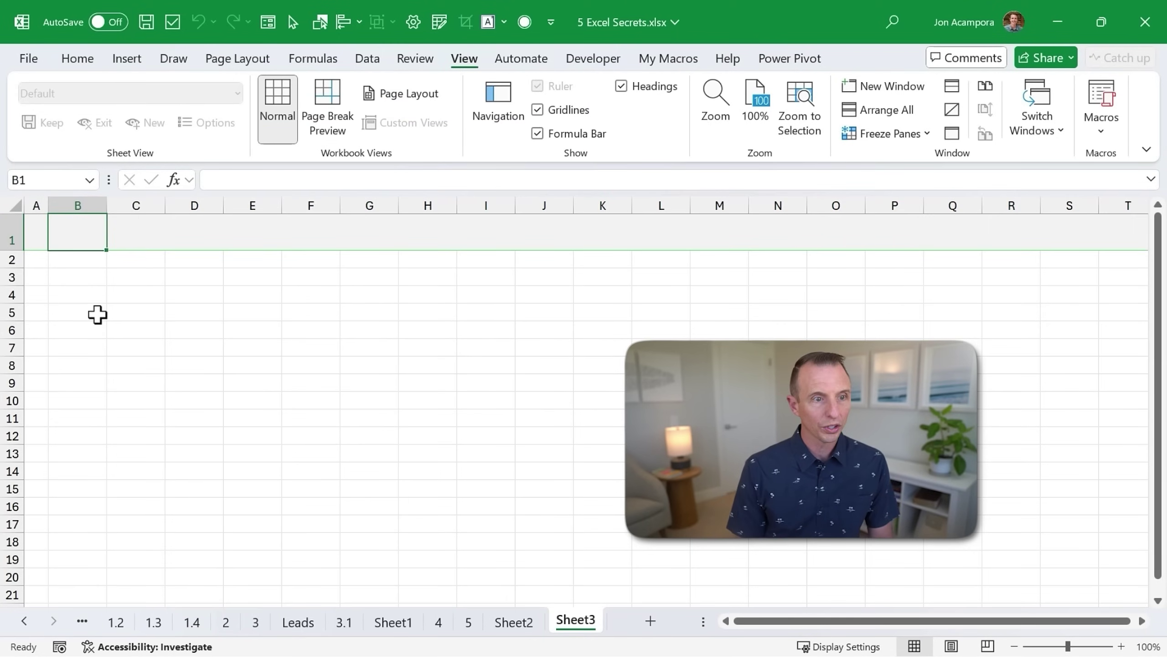
text(Title)
key(Return)
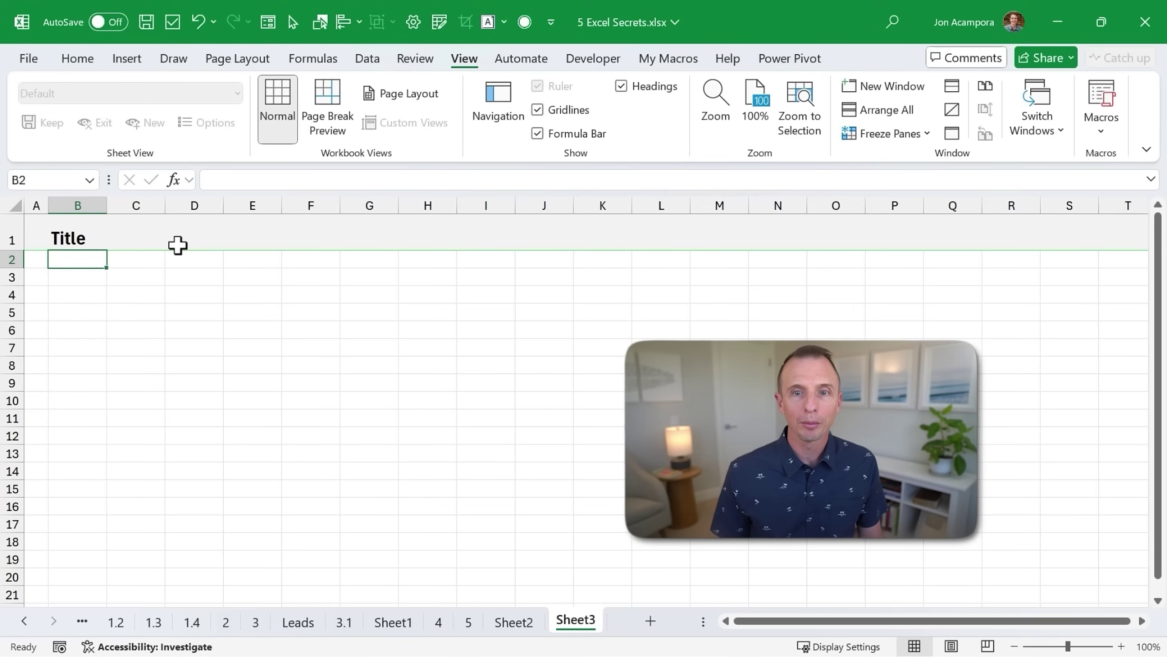
- Add another worksheet after Sheet3, run the custom Sheet Title macro command on it, and select cell B1
click(660, 63)
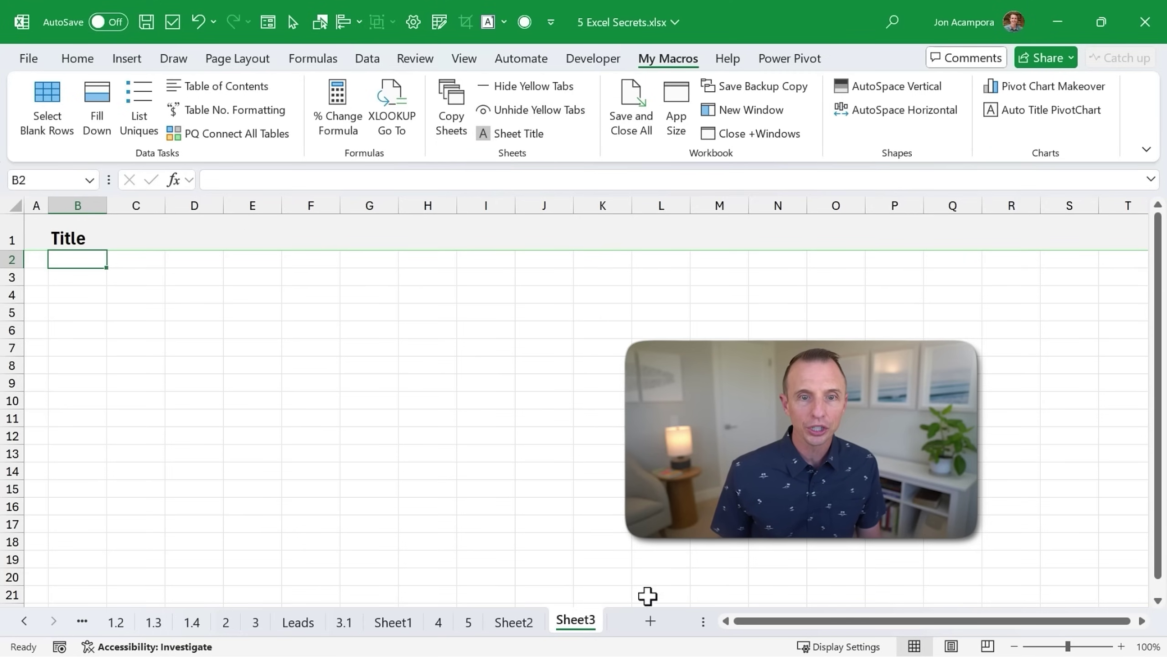
click(651, 622)
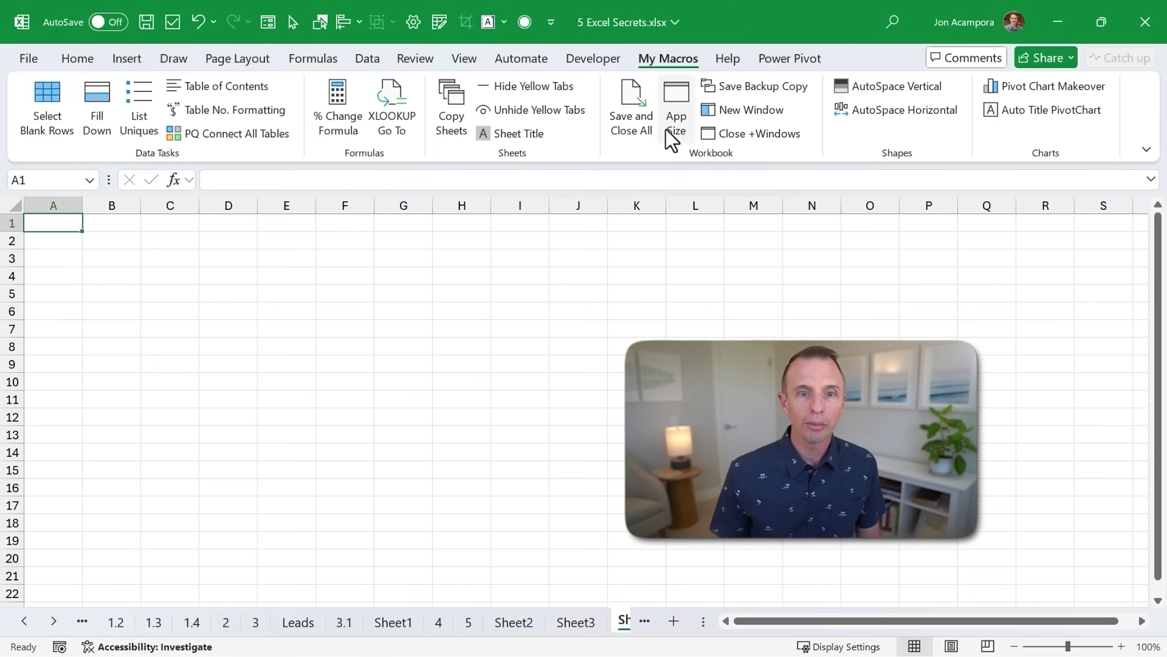
click(509, 133)
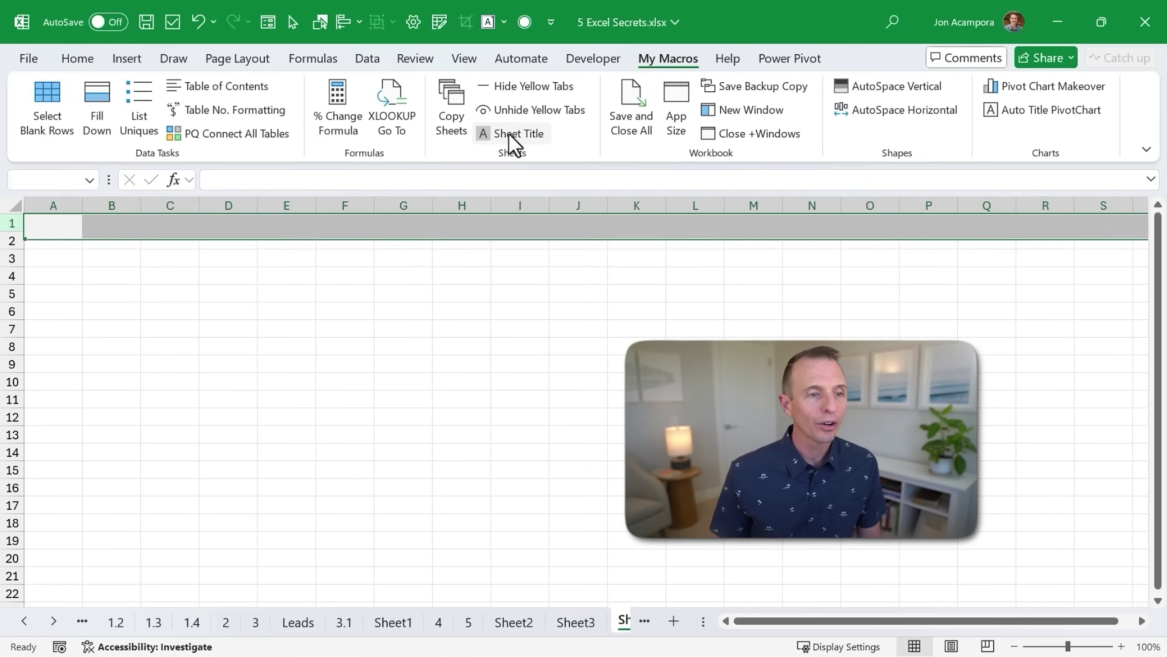
click(63, 233)
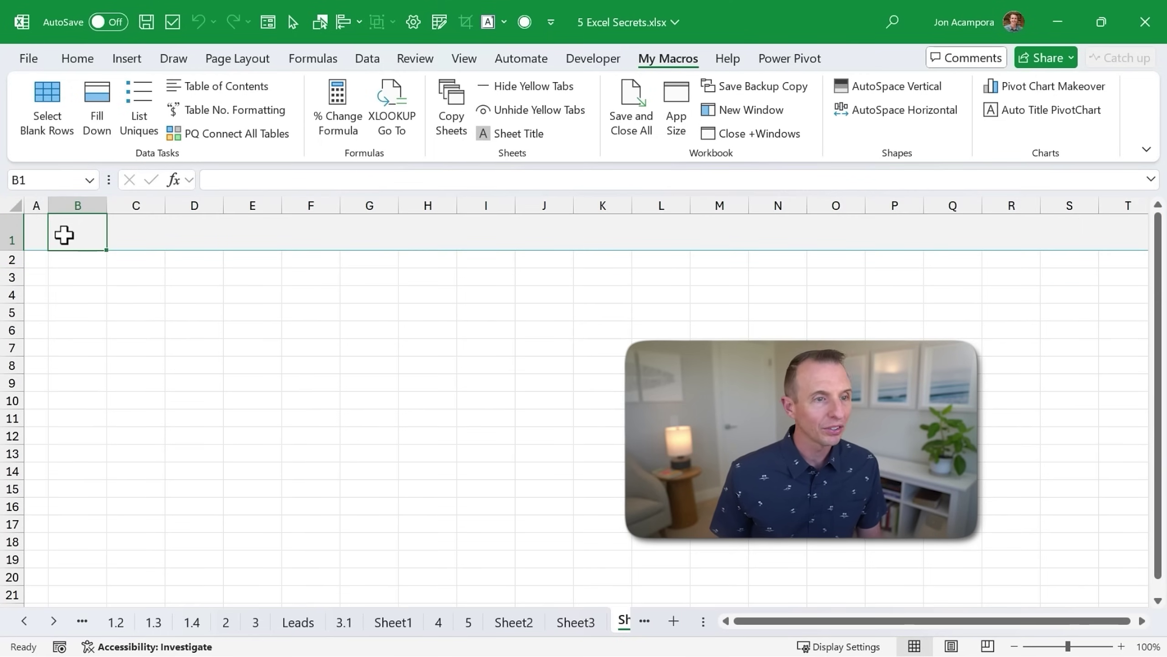